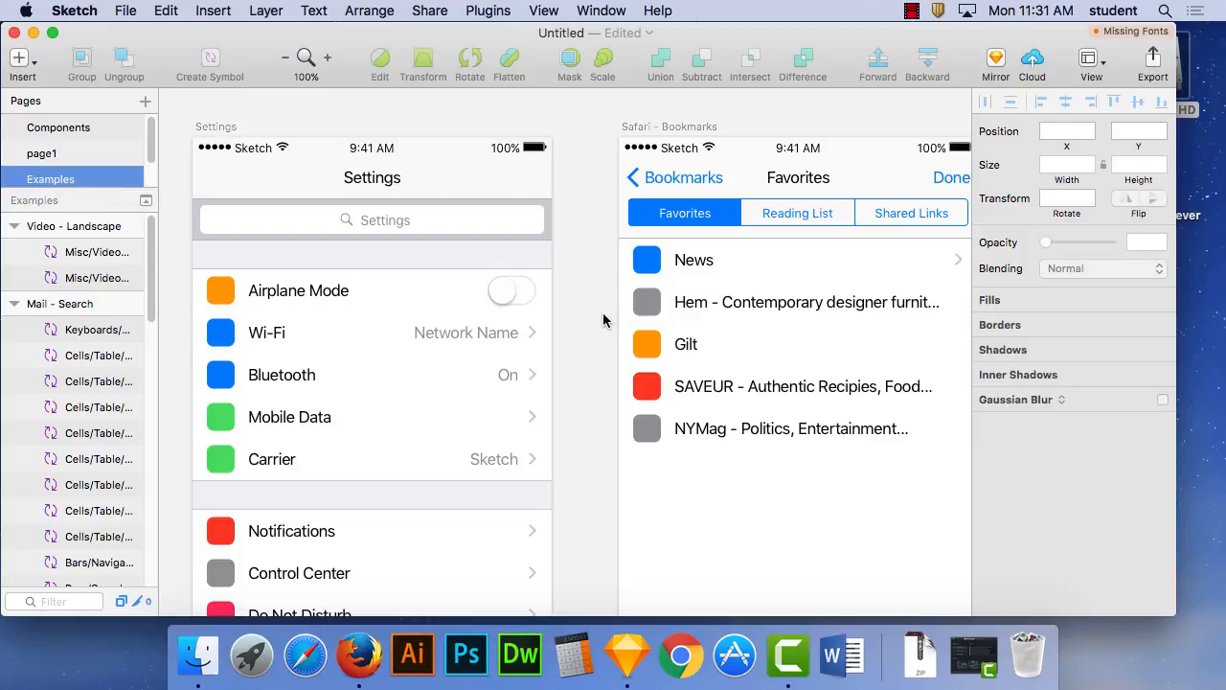
# - Open the Symbols page and look over its bar, table cell, keyboard and 3D Touch symbols
pyautogui.click(71, 159)
pyautogui.click(55, 181)
pyautogui.scroll(-1, 148, 144)
pyautogui.click(47, 174)
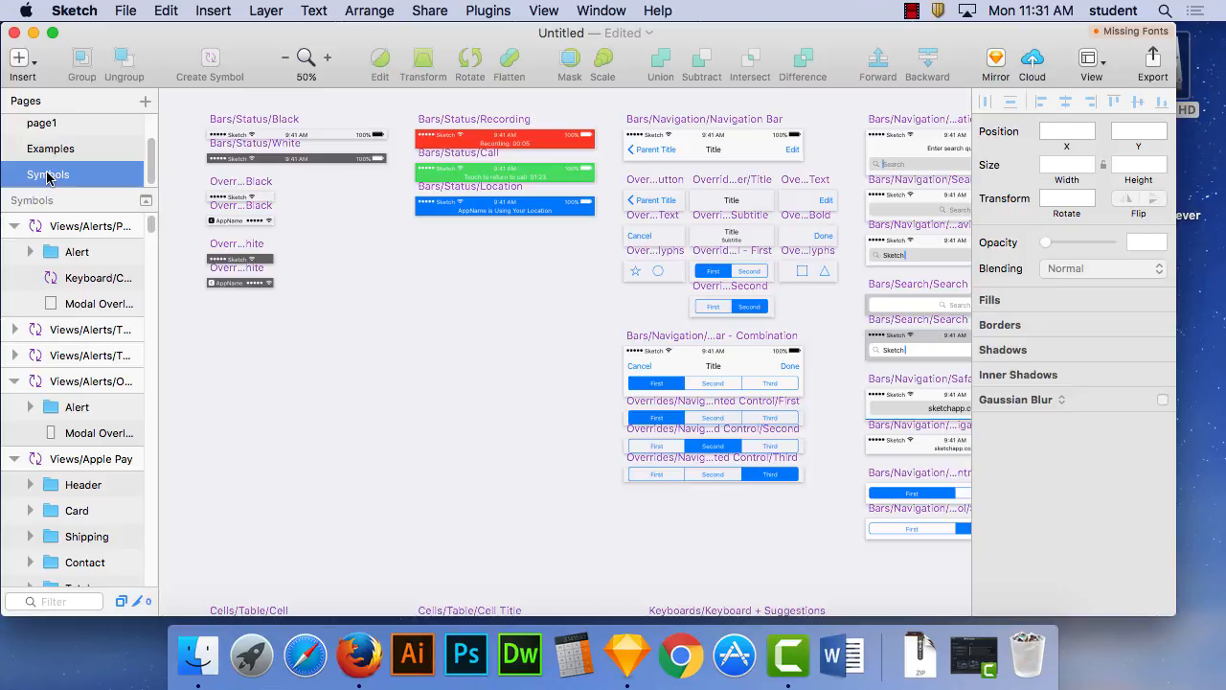
pyautogui.scroll(-5, 481, 419)
pyautogui.hscroll(3, 481, 418)
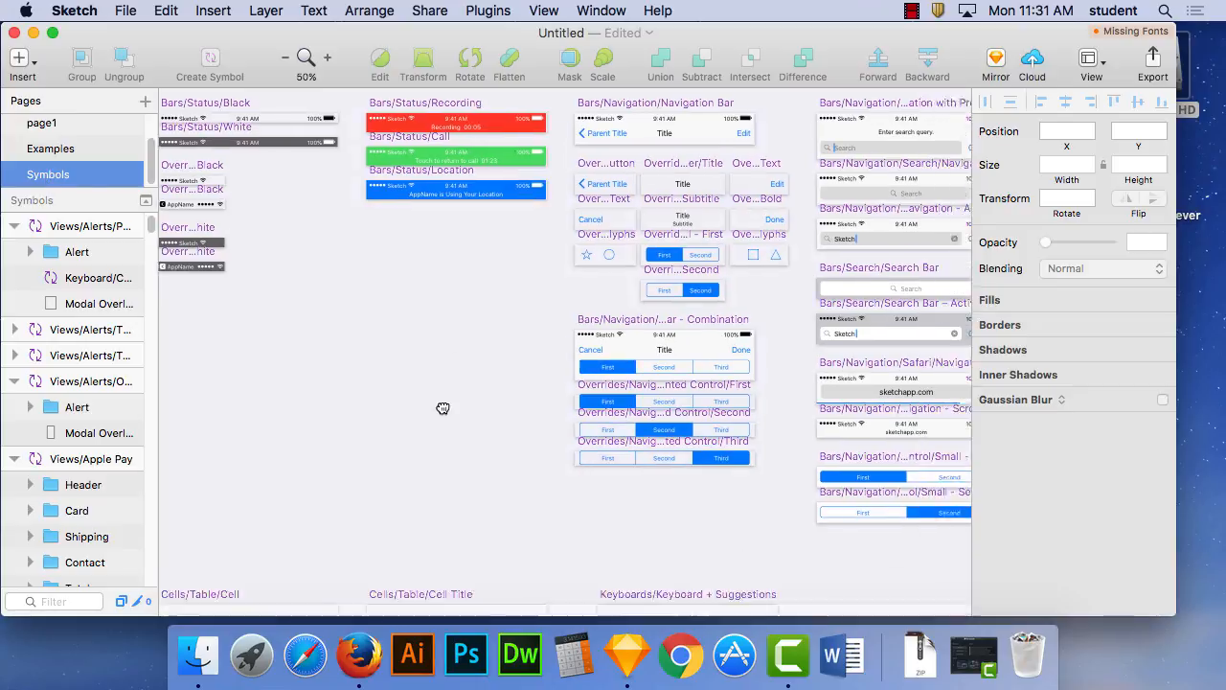
pyautogui.scroll(-7, 588, 309)
pyautogui.hscroll(-2, 588, 310)
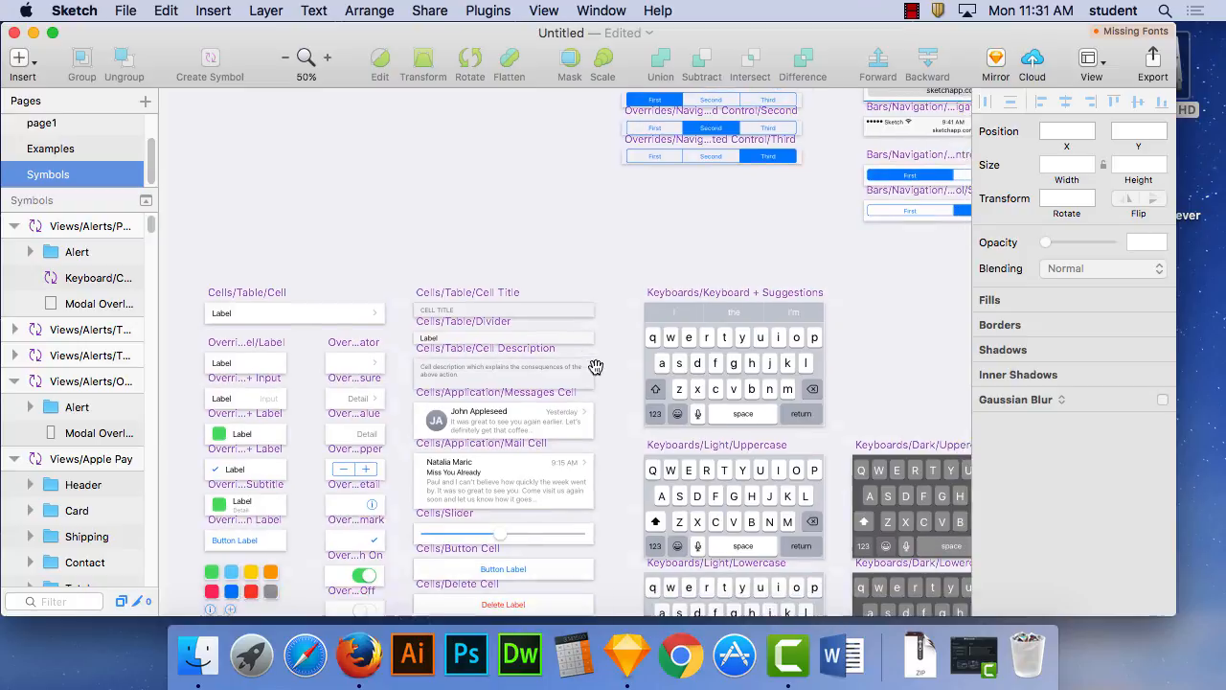
pyautogui.scroll(-1, 618, 402)
pyautogui.hscroll(-1, 617, 402)
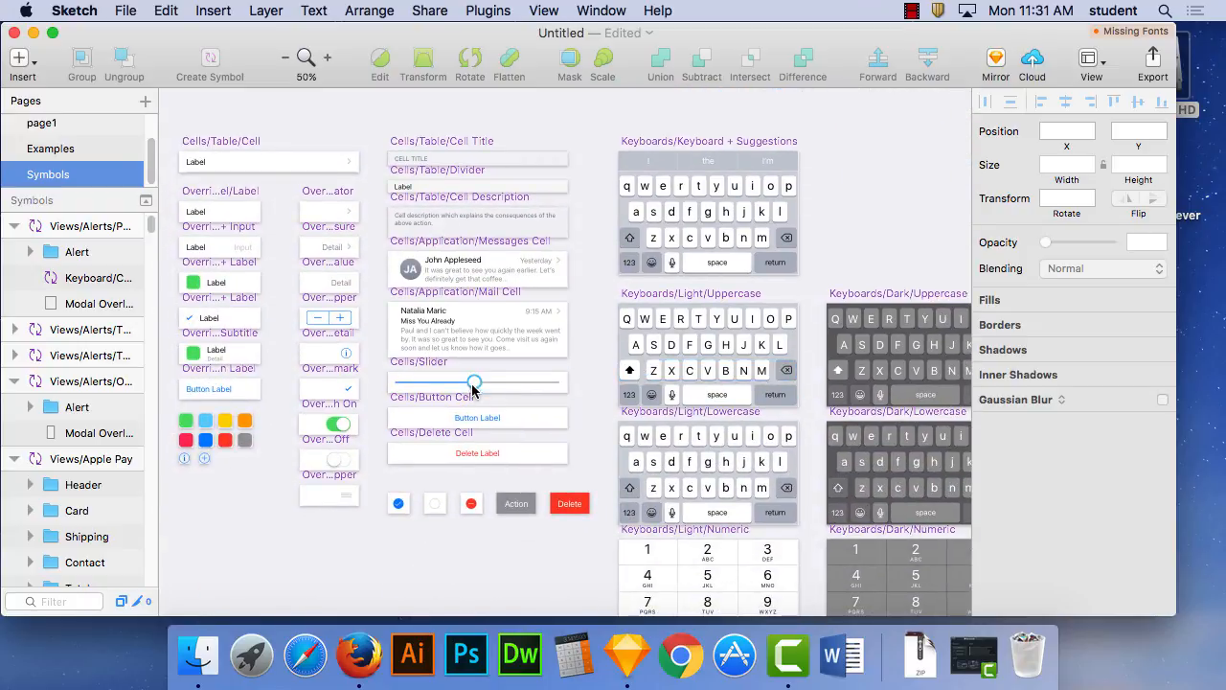
pyautogui.hscroll(10, 494, 377)
pyautogui.scroll(-1, 494, 377)
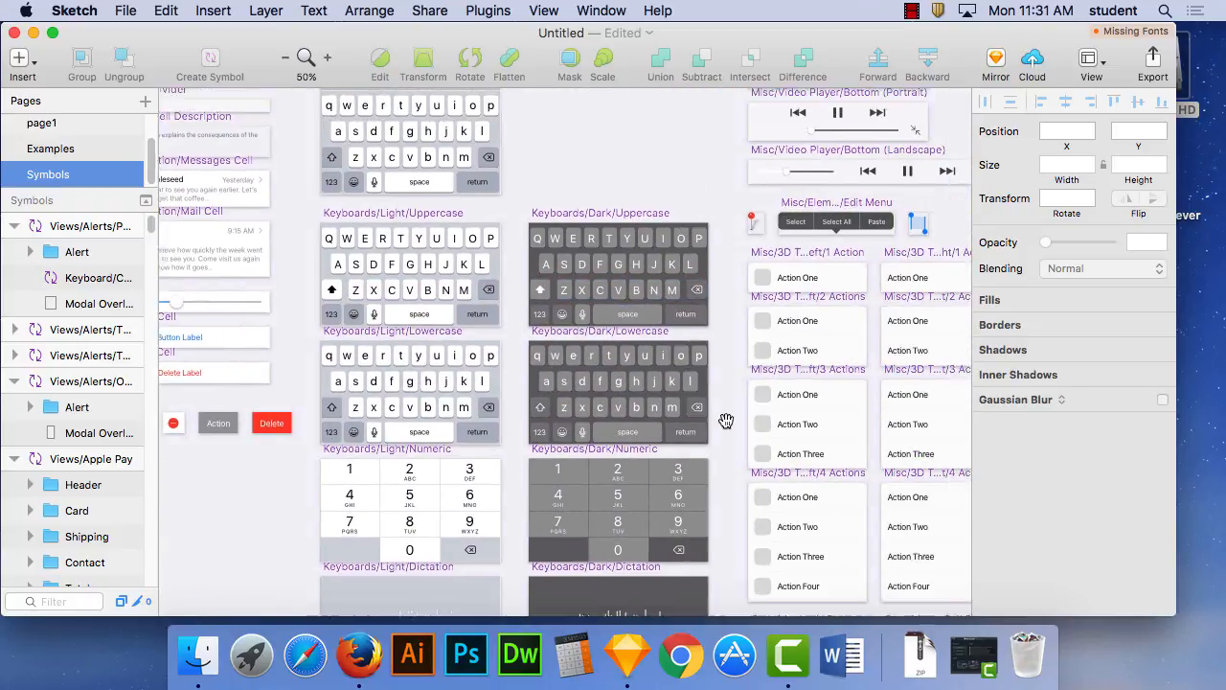
pyautogui.scroll(2, 809, 331)
pyautogui.hscroll(2, 809, 331)
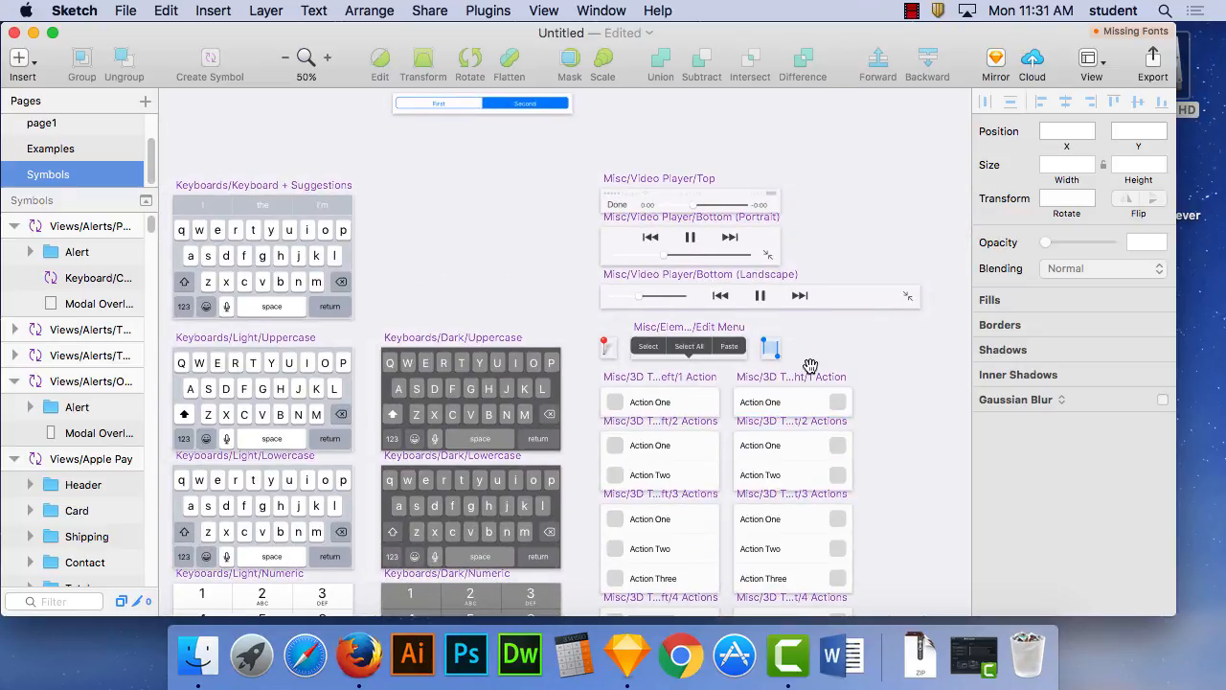
pyautogui.scroll(-2, 788, 390)
pyautogui.hscroll(-1, 788, 390)
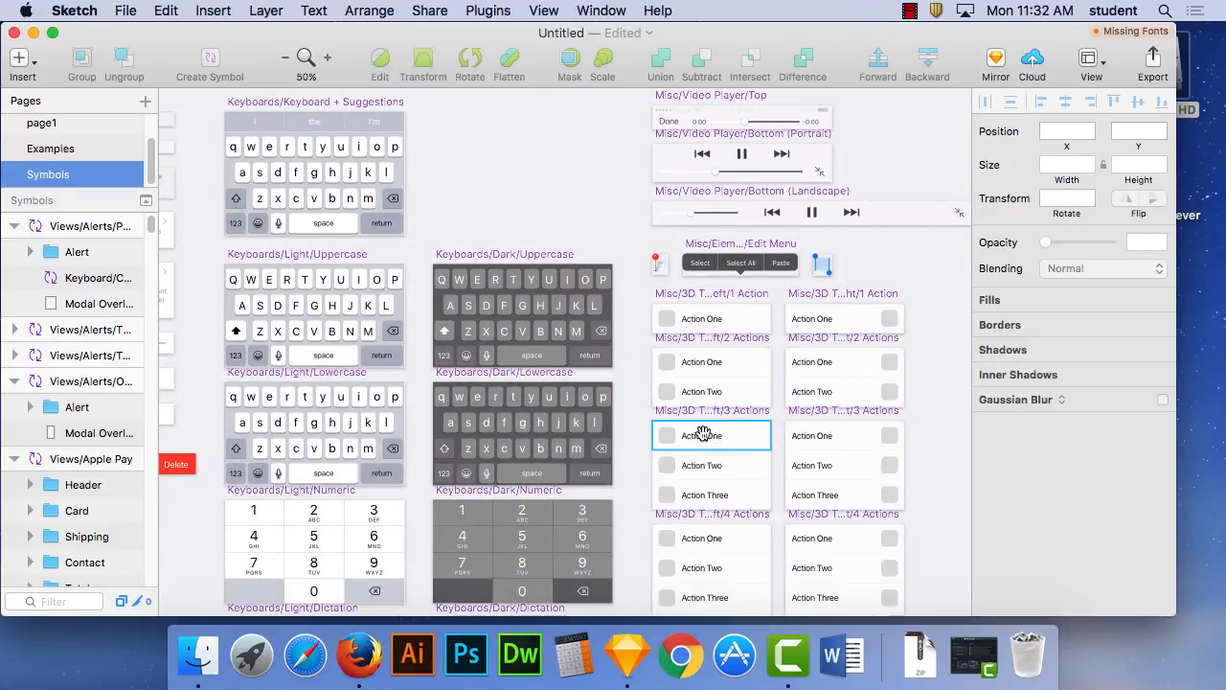
pyautogui.scroll(-2, 771, 343)
pyautogui.hscroll(-1, 771, 343)
pyautogui.scroll(-10, 776, 403)
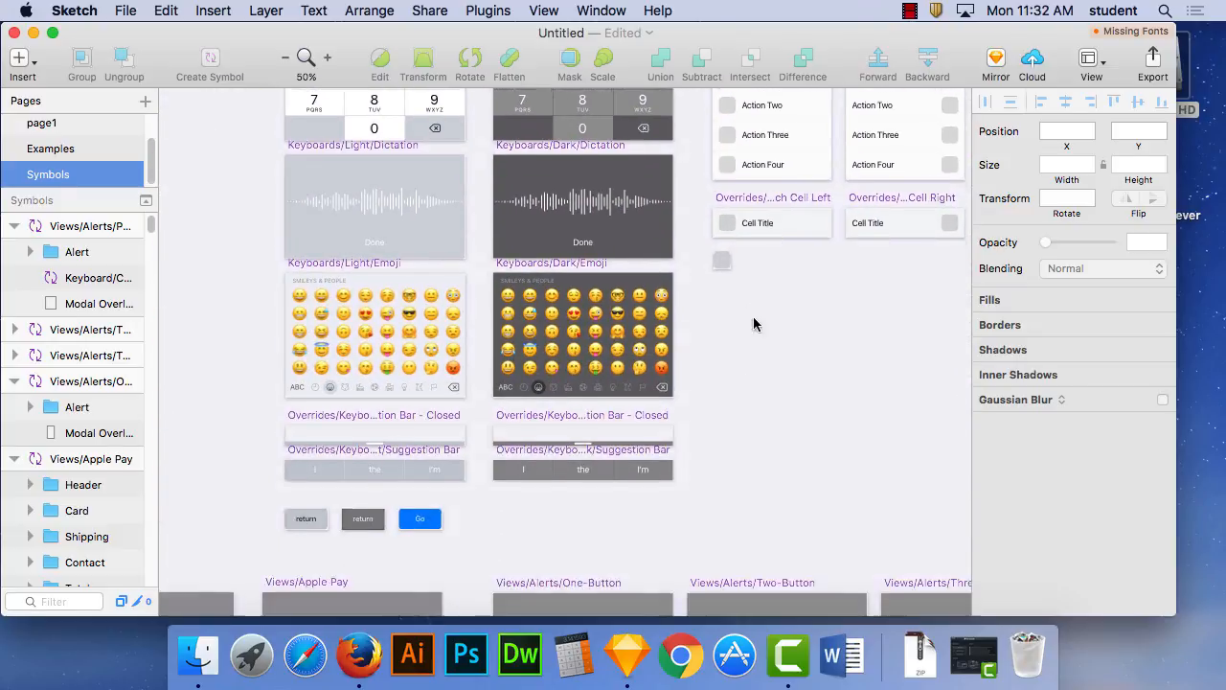
# - Examine the view symbols on the Symbols page, including the action sheet, activity view, Apple Pay and alerts
pyautogui.scroll(-10, 739, 446)
pyautogui.hscroll(-5, 739, 445)
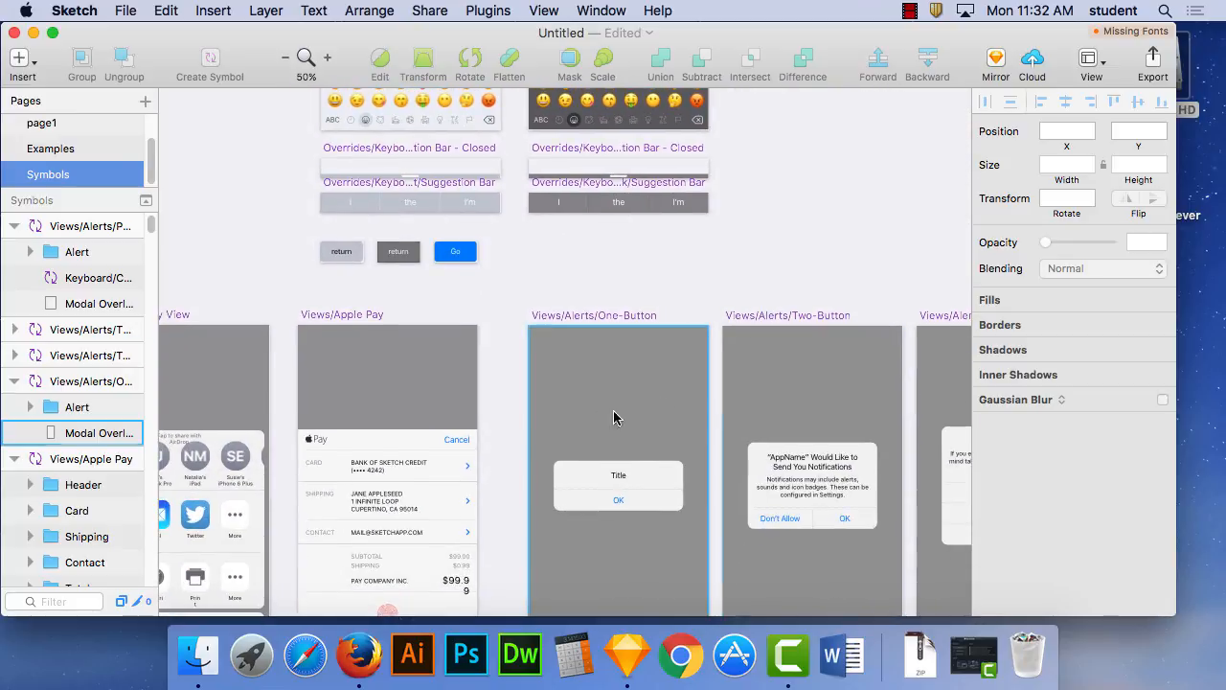
pyautogui.scroll(-5, 561, 386)
pyautogui.hscroll(-3, 562, 386)
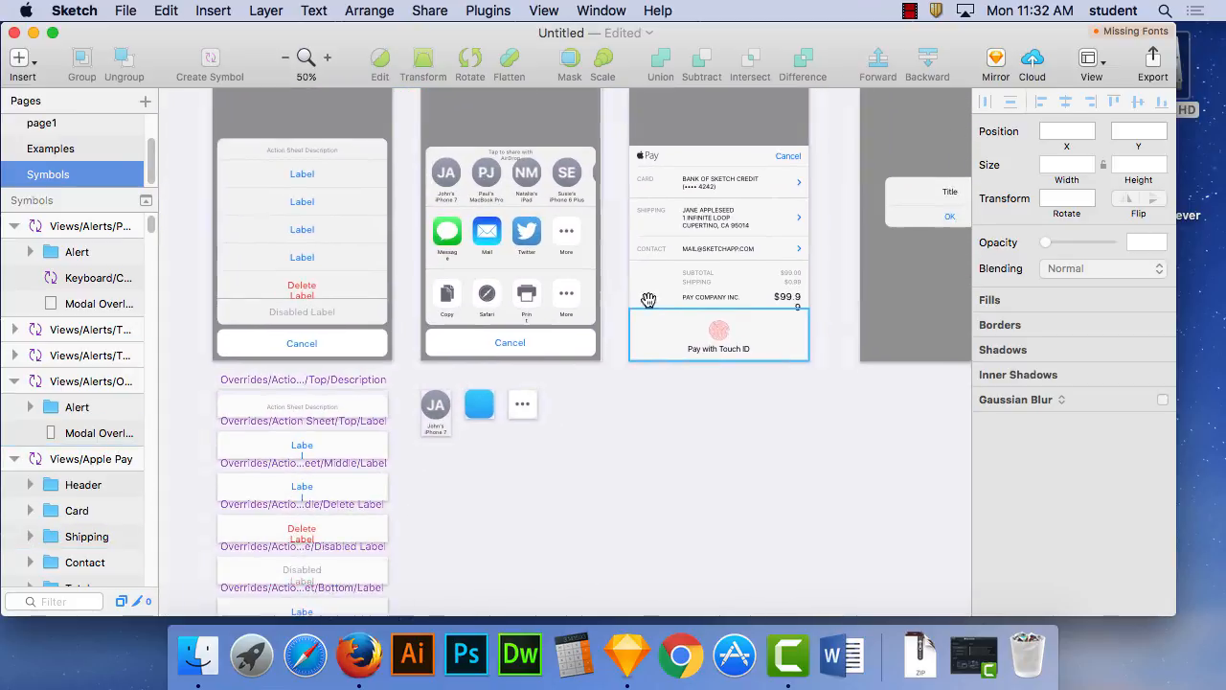
pyautogui.scroll(-4, 708, 441)
pyautogui.hscroll(1, 708, 441)
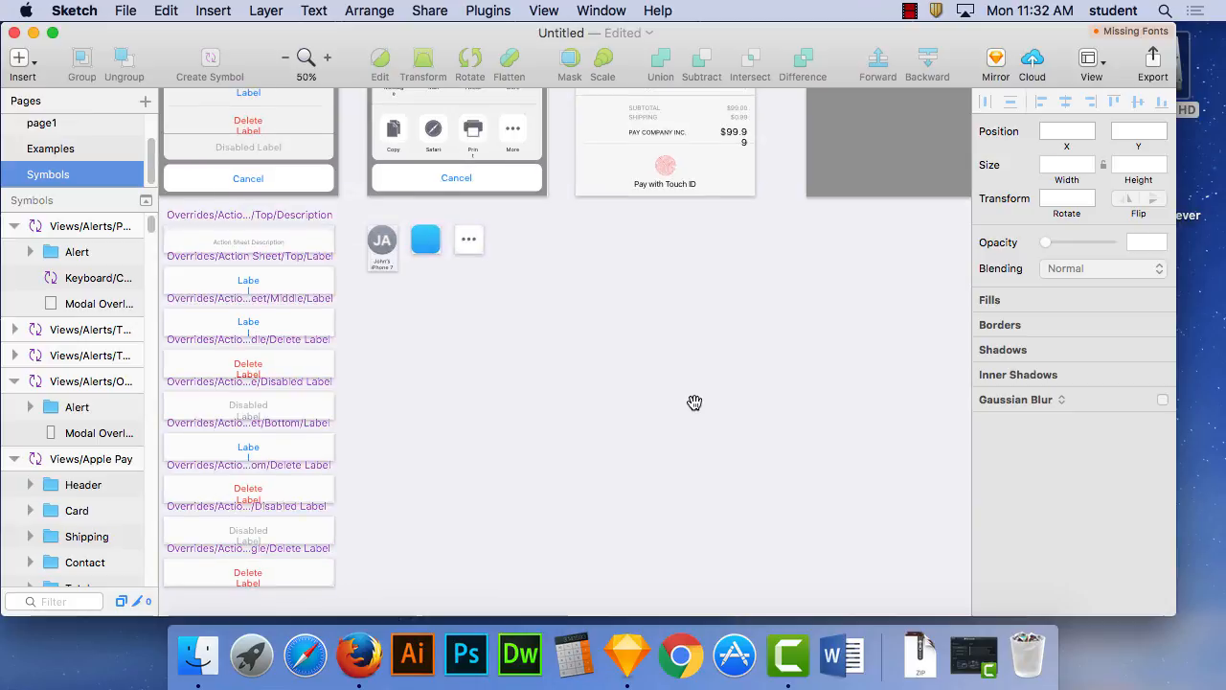
pyautogui.moveTo(711, 399); pyautogui.dragTo(599, 431)
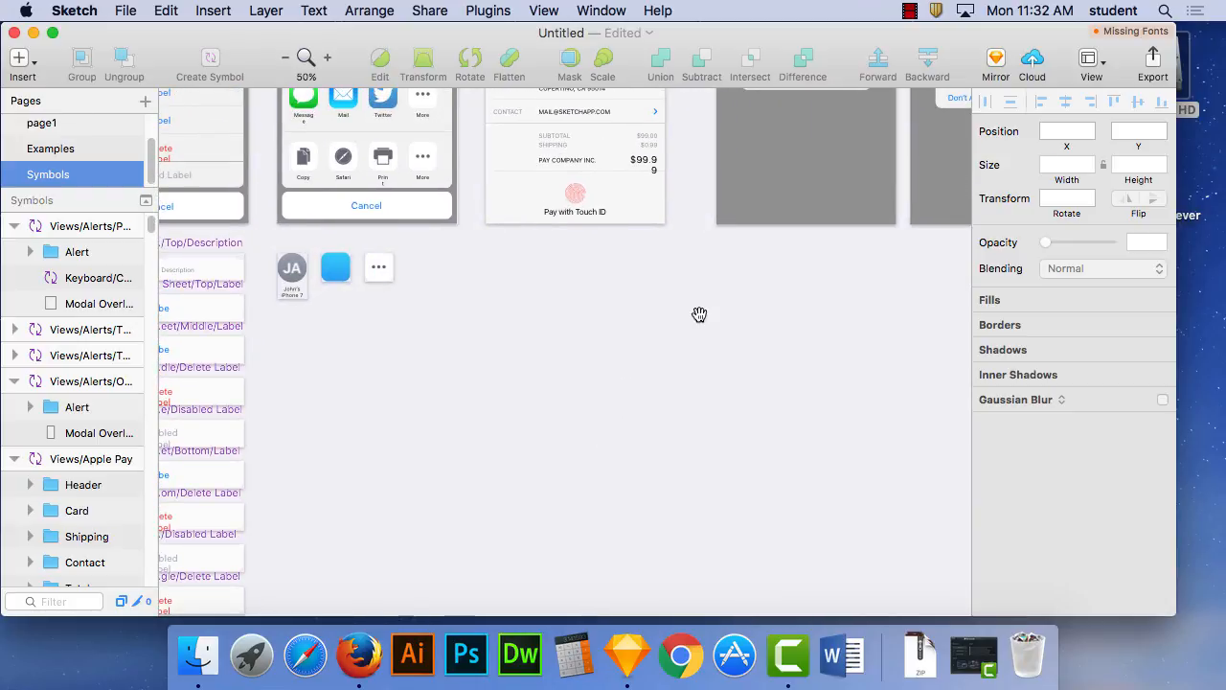
pyautogui.scroll(5, 699, 315)
pyautogui.hscroll(4, 700, 315)
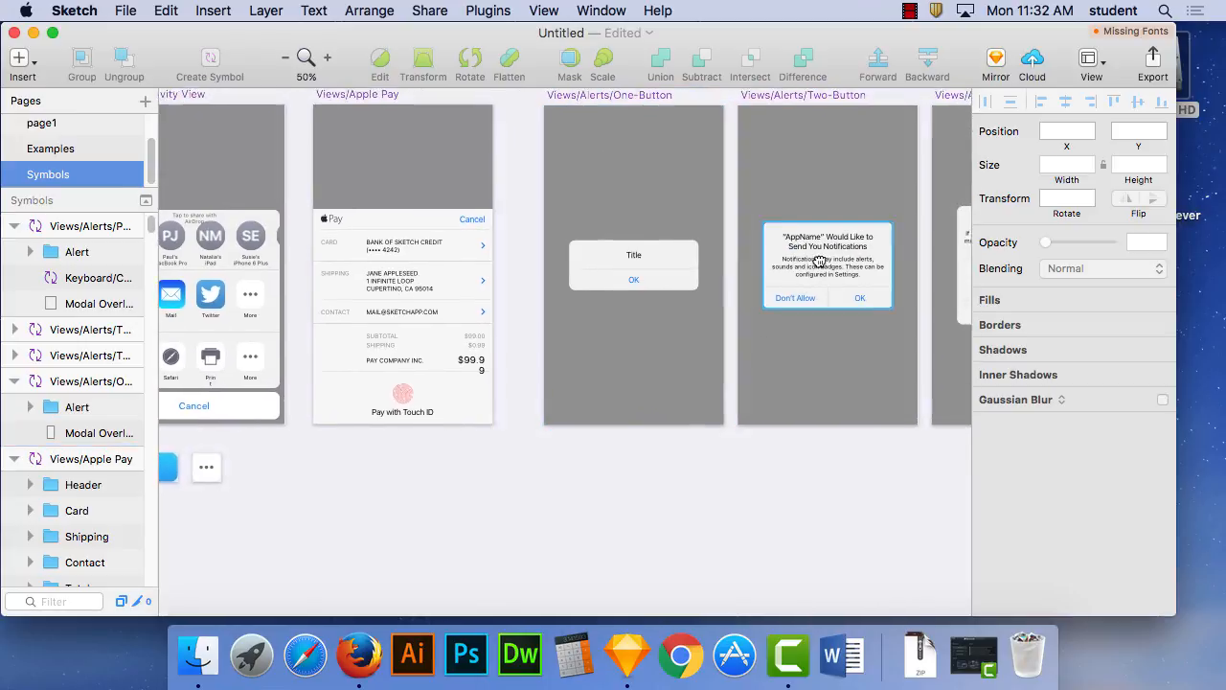
pyautogui.hscroll(5, 824, 258)
pyautogui.scroll(6, 824, 258)
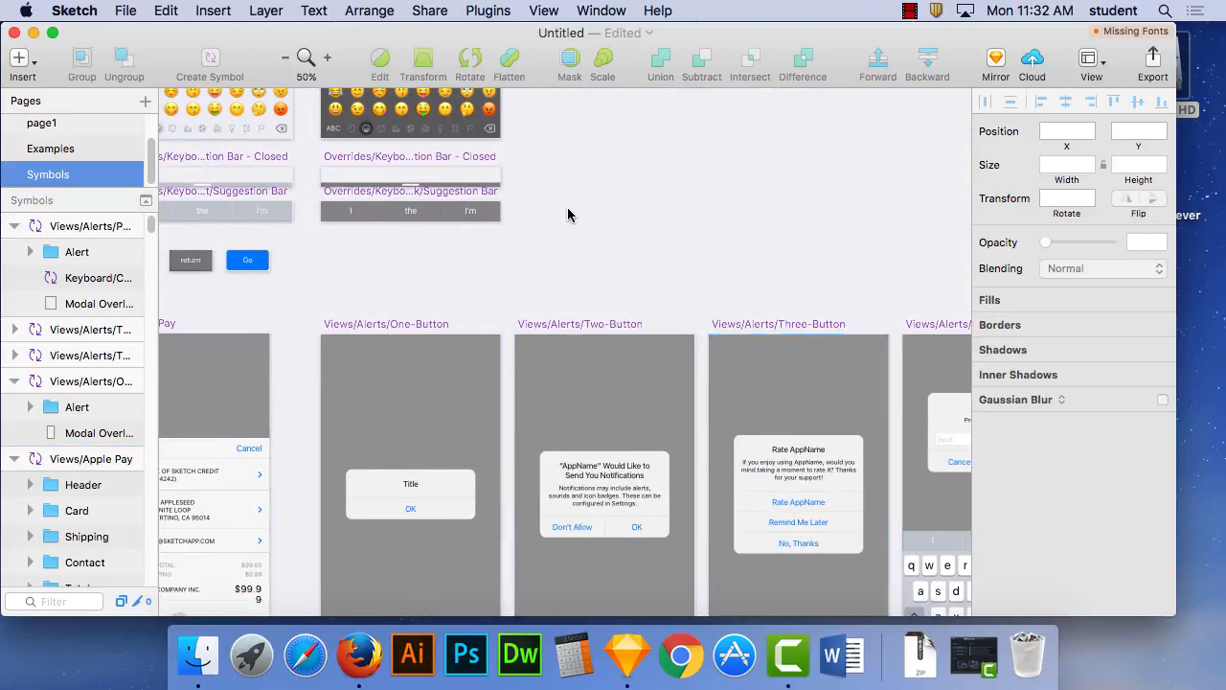
# - Review the keyboard, 3D Touch action and table cell symbols again, working back up the Symbols page
pyautogui.scroll(7, 573, 217)
pyautogui.hscroll(-10, 573, 217)
pyautogui.hscroll(8, 686, 378)
pyautogui.scroll(3, 685, 378)
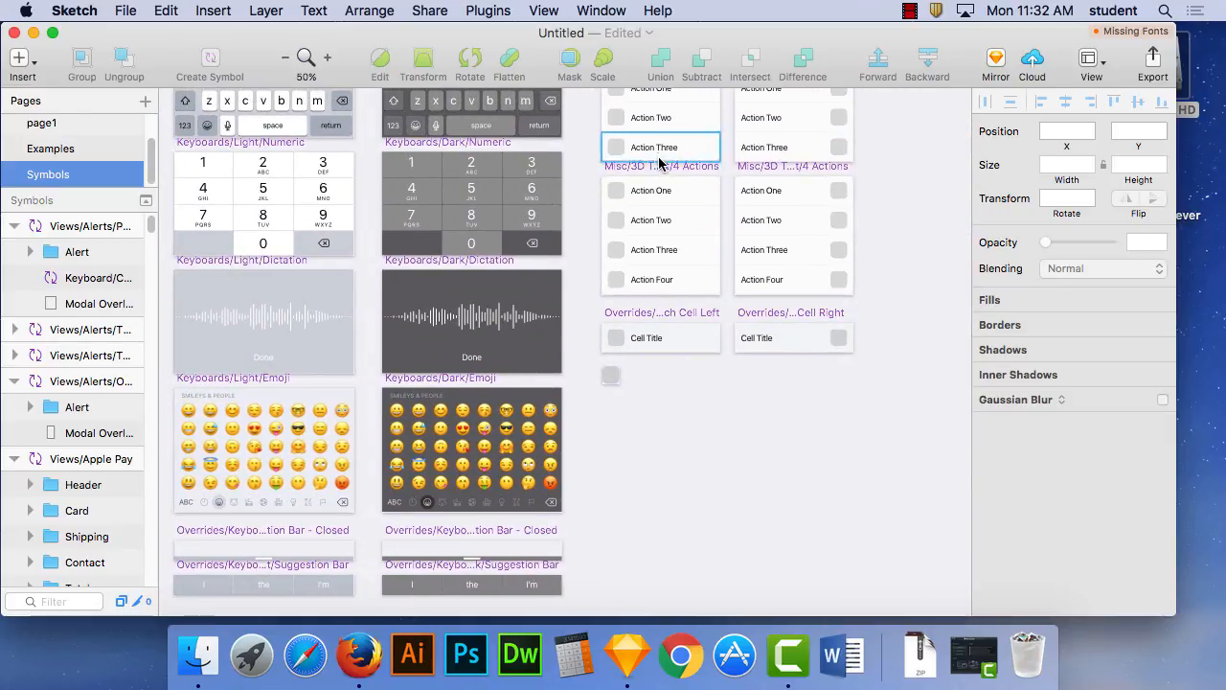
pyautogui.scroll(9, 660, 163)
pyautogui.hscroll(-1, 659, 163)
pyautogui.scroll(4, 614, 273)
pyautogui.hscroll(-12, 517, 218)
pyautogui.scroll(6, 517, 219)
pyautogui.scroll(-2, 801, 254)
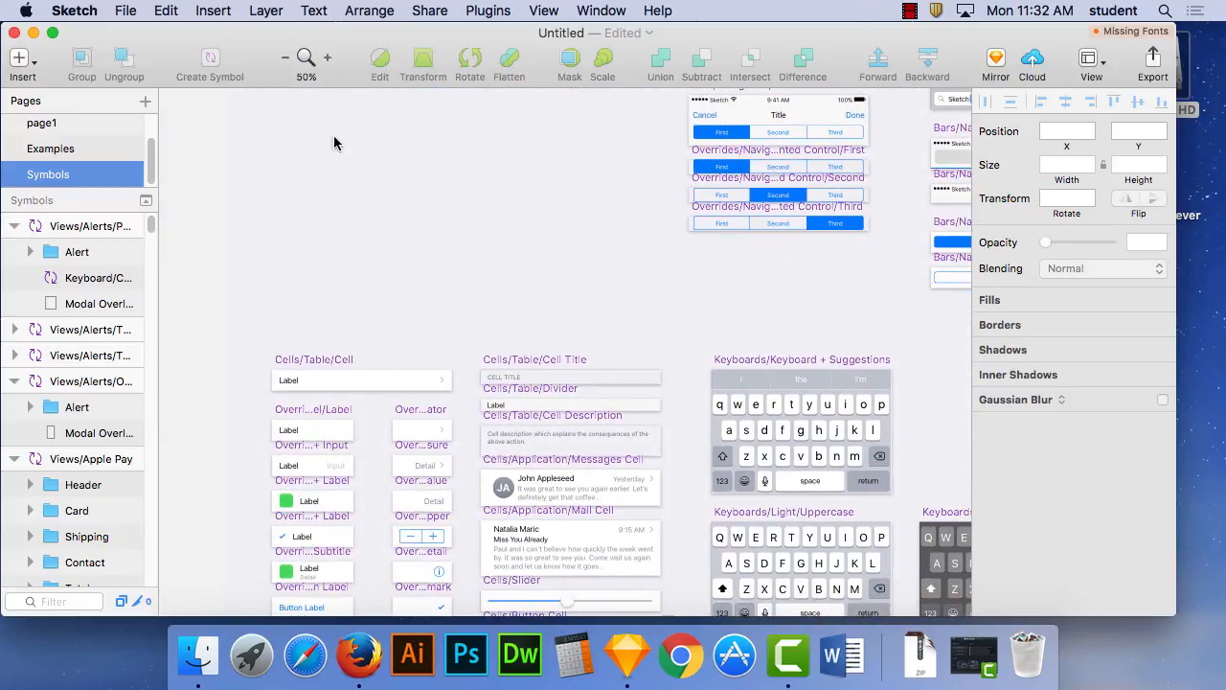
# - Open the Components page and look through the iOS UI design template from its status bars to the video player elements
pyautogui.click(67, 149)
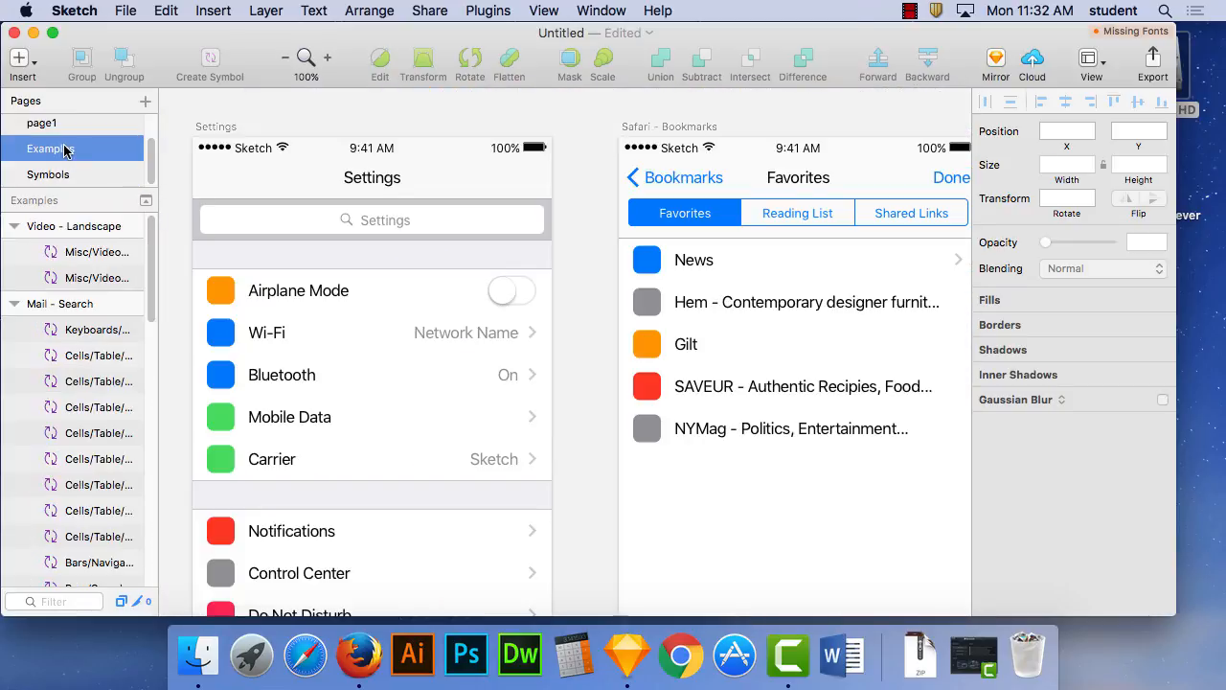
pyautogui.click(48, 124)
pyautogui.scroll(1, 88, 137)
pyautogui.click(85, 131)
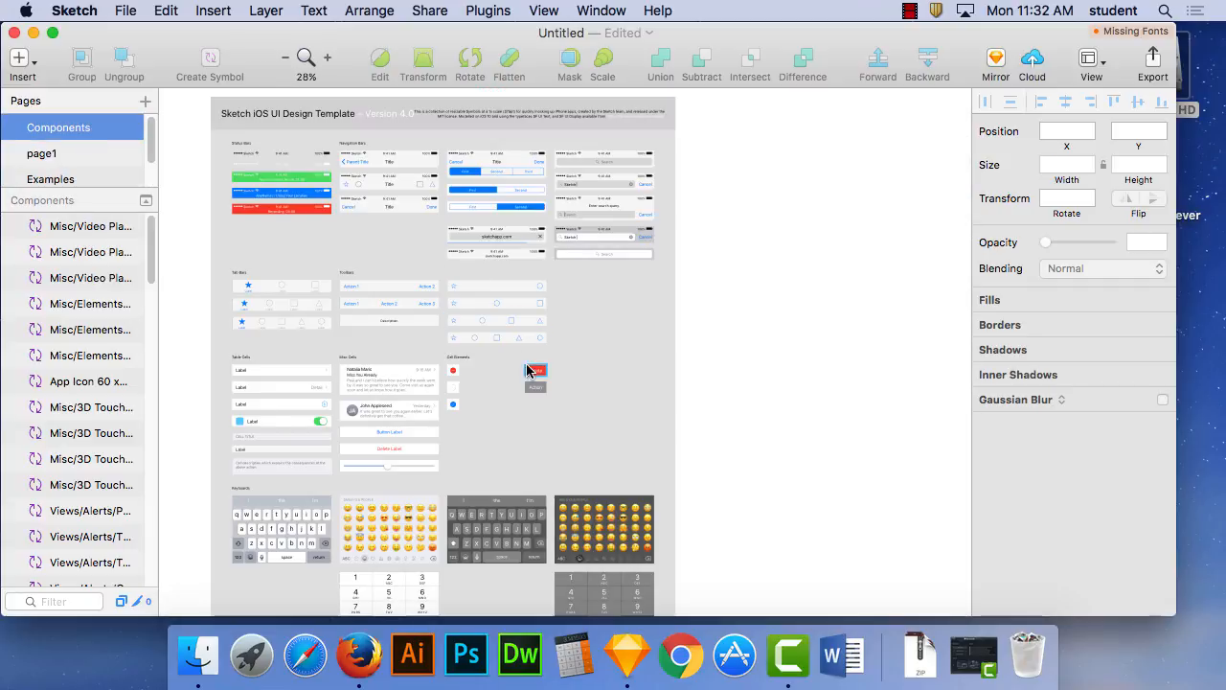
pyautogui.scroll(-6, 531, 316)
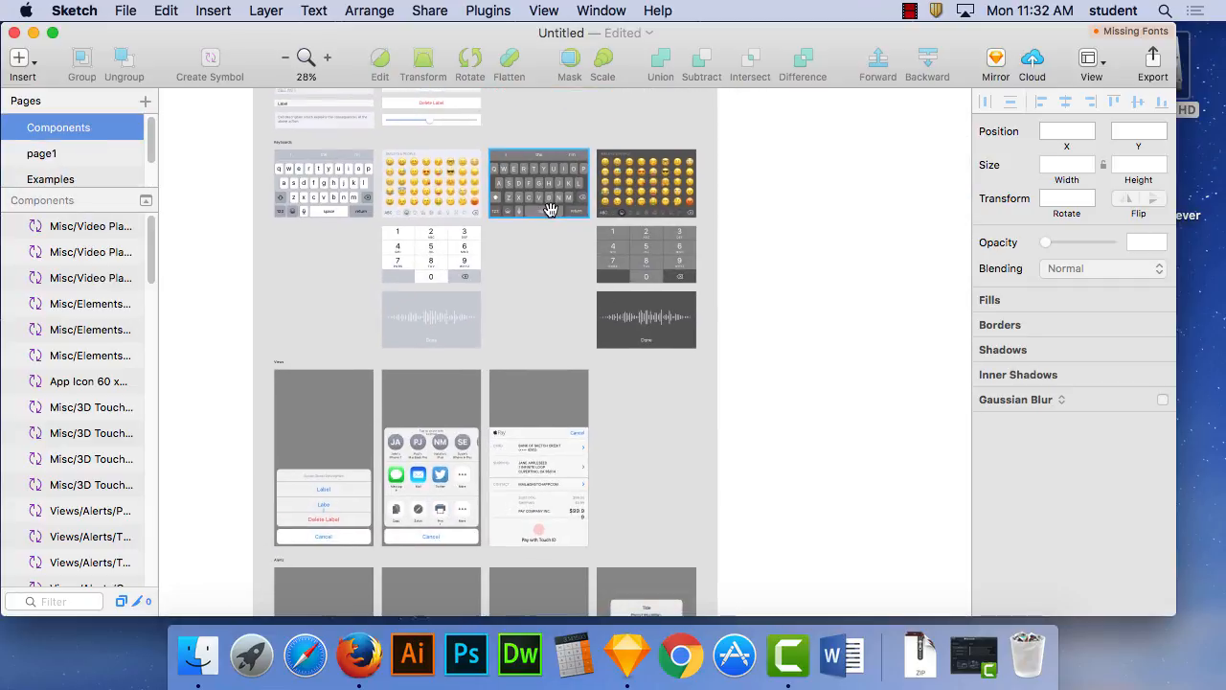
pyautogui.scroll(-3, 536, 383)
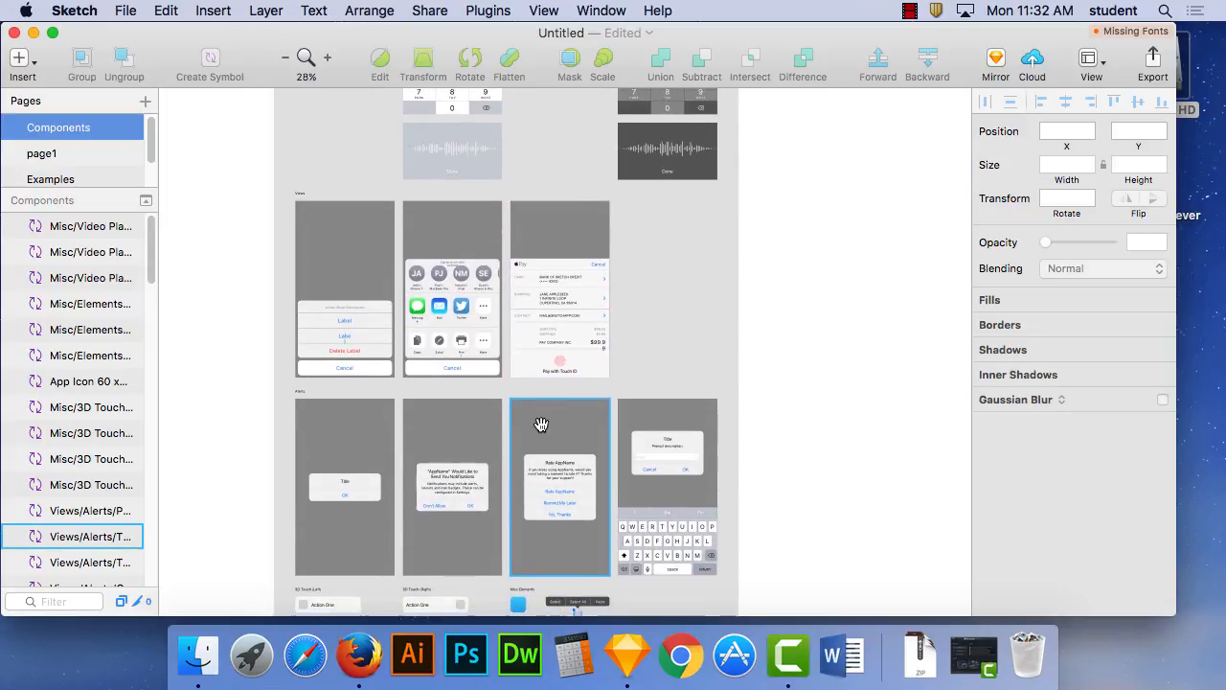
pyautogui.scroll(-5, 541, 426)
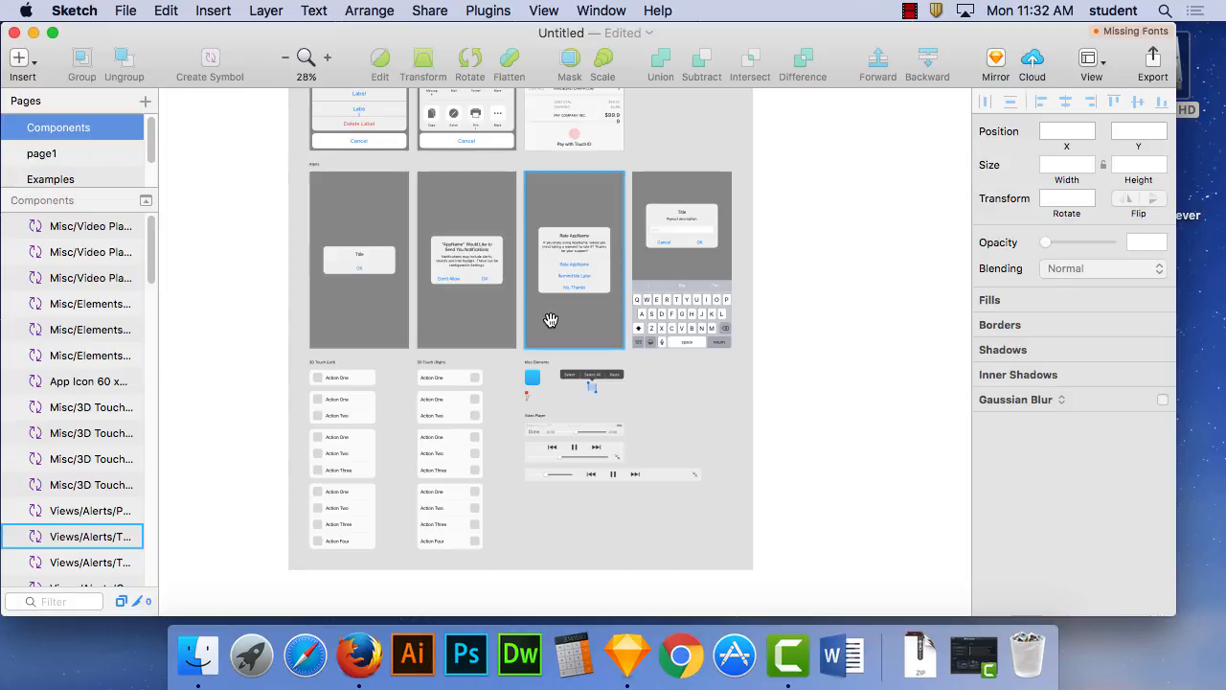
pyautogui.scroll(8, 556, 325)
pyautogui.scroll(8, 476, 366)
pyautogui.scroll(3, 518, 222)
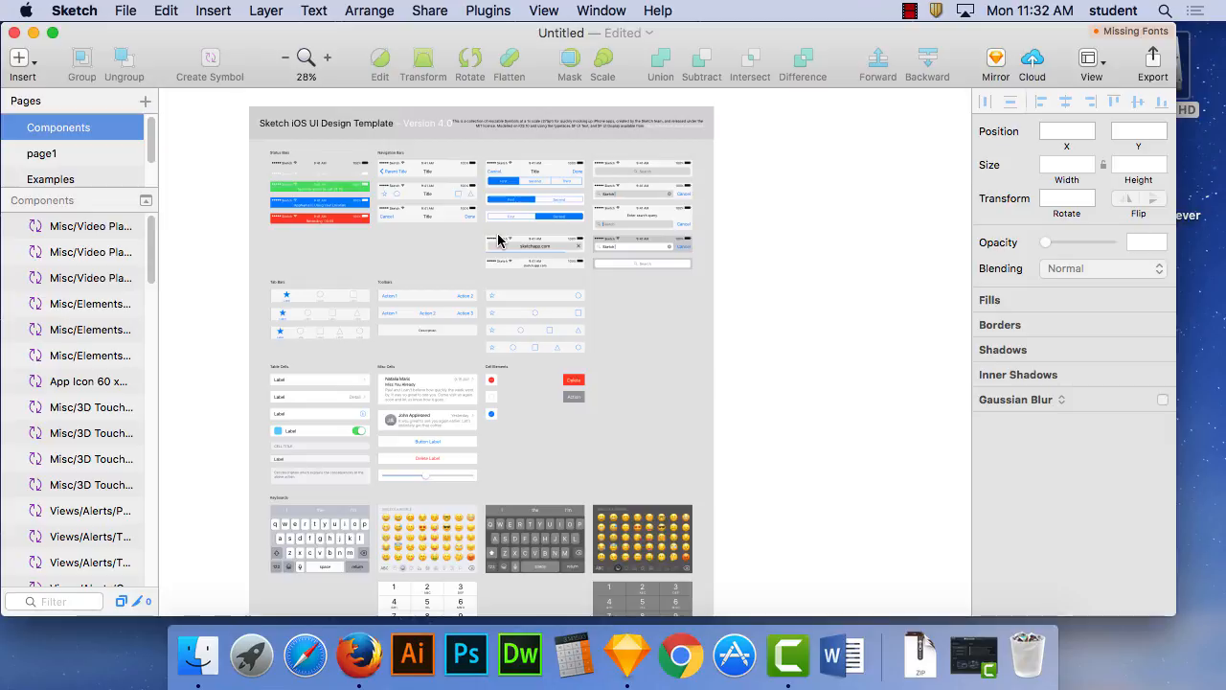
# - Return to page1 with the Opening Screen artboard and leave nothing selected
pyautogui.click(69, 158)
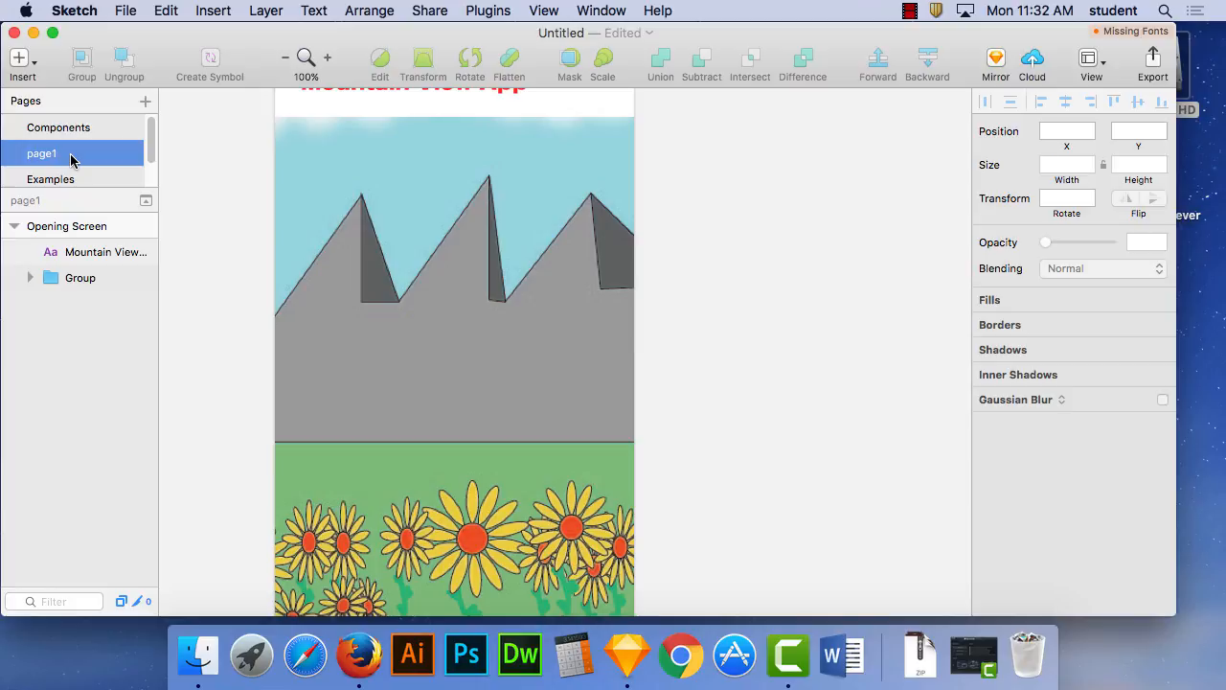
pyautogui.click(358, 179)
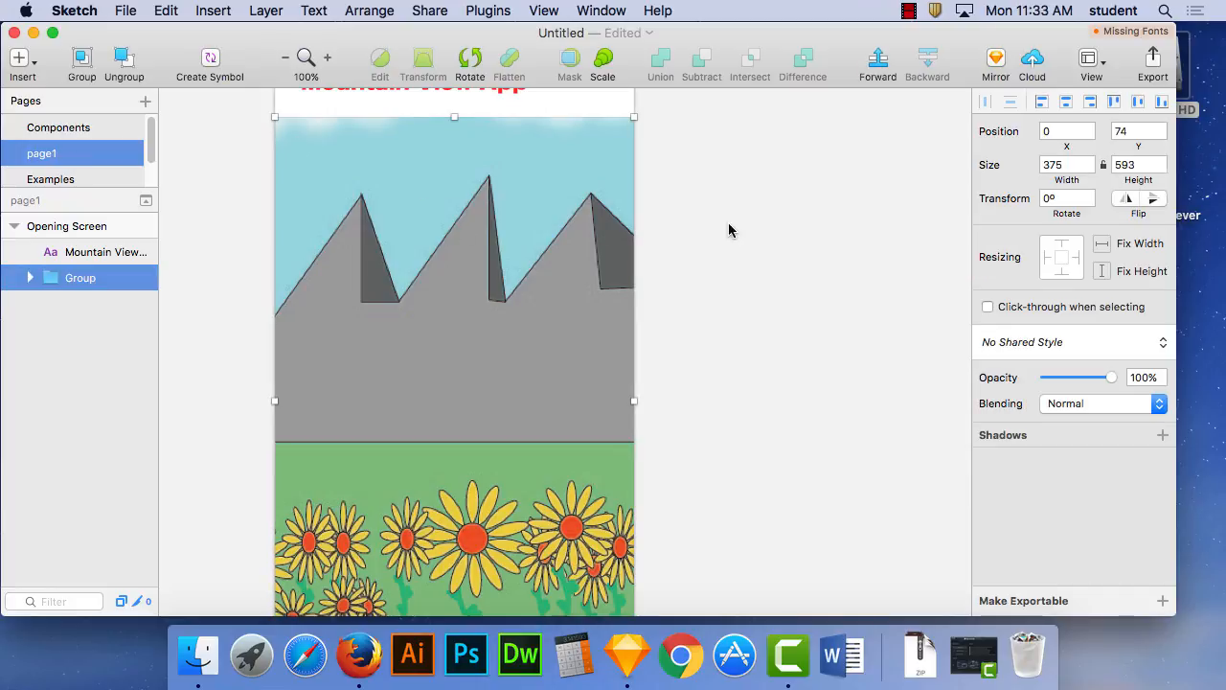
pyautogui.click(682, 231)
pyautogui.rightClick(609, 106)
pyautogui.press('Escape')
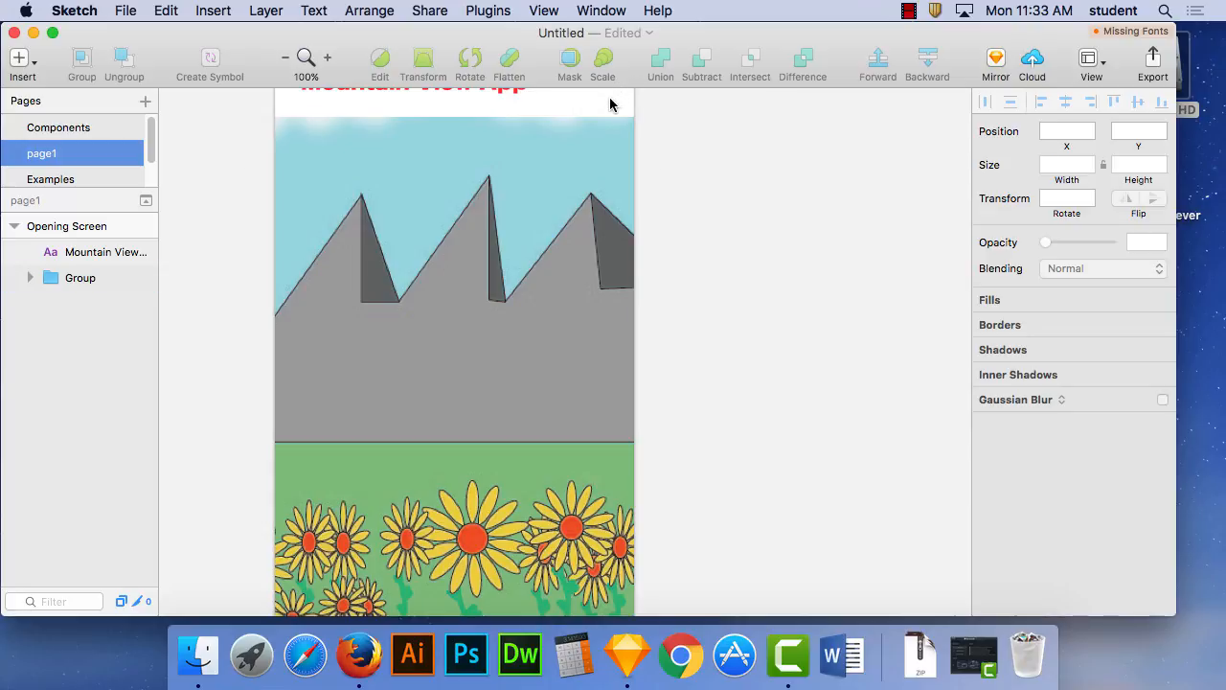
# - Insert the Signal - White status bar override symbol in the sky area of the Opening Screen, at about X 13, Y 85
pyautogui.click(210, 10)
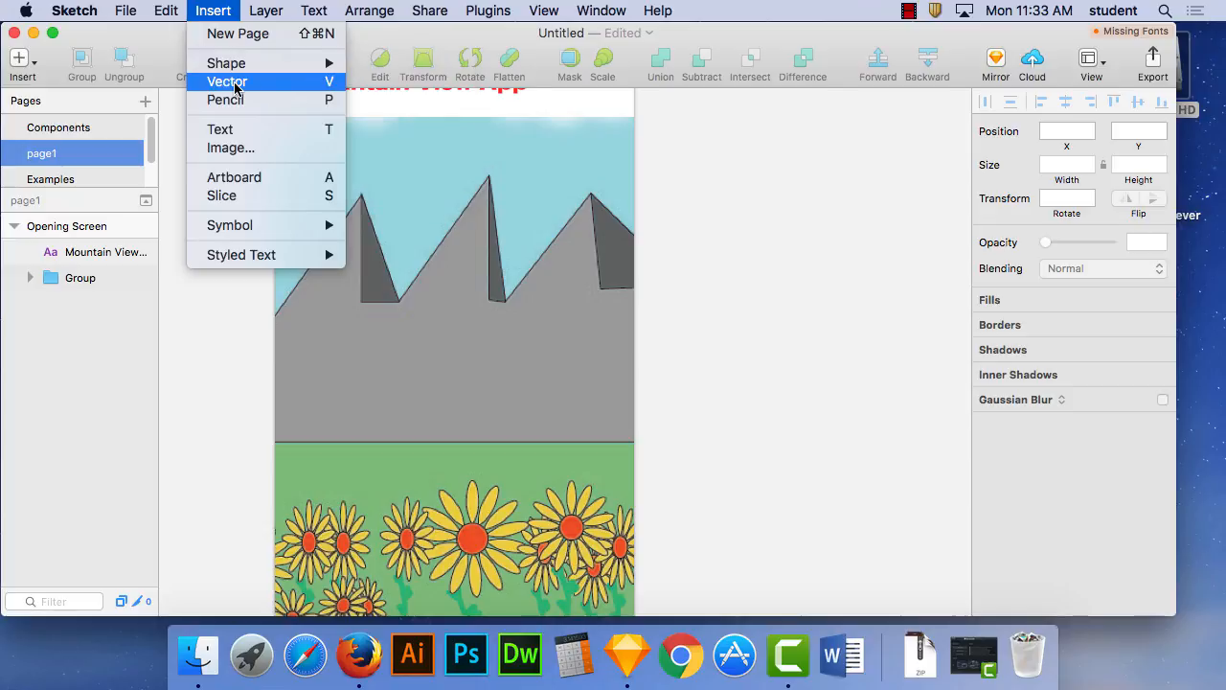
pyautogui.moveTo(244, 225)
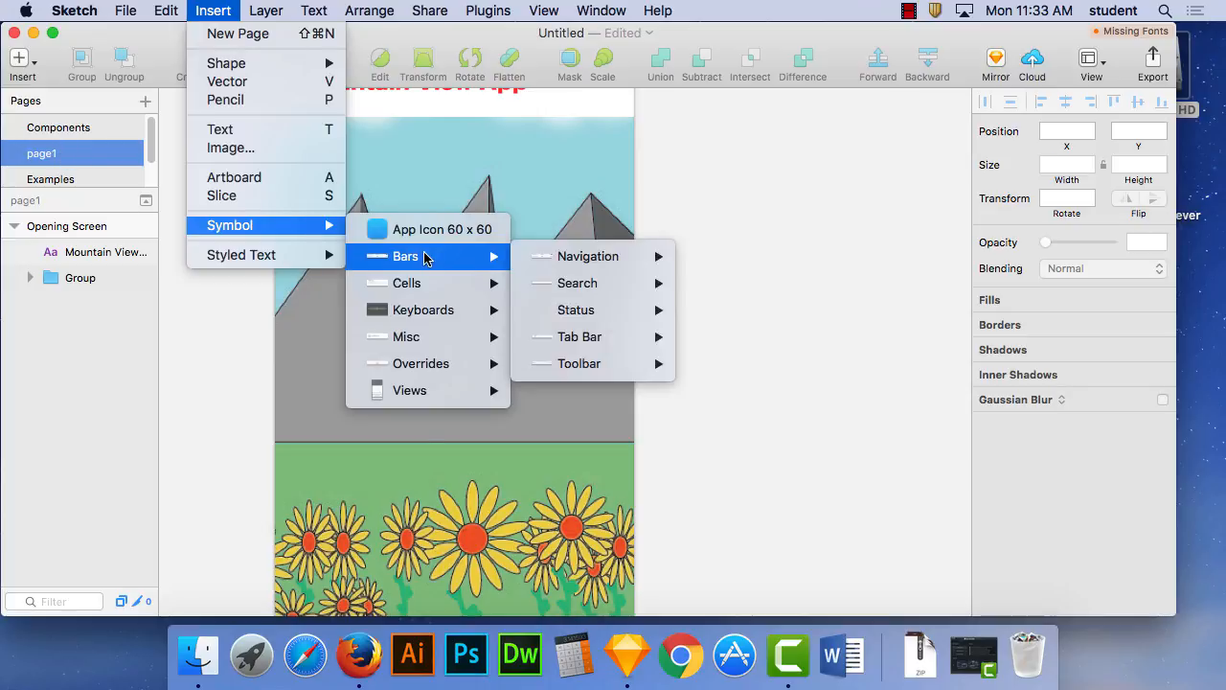
pyautogui.moveTo(428, 257)
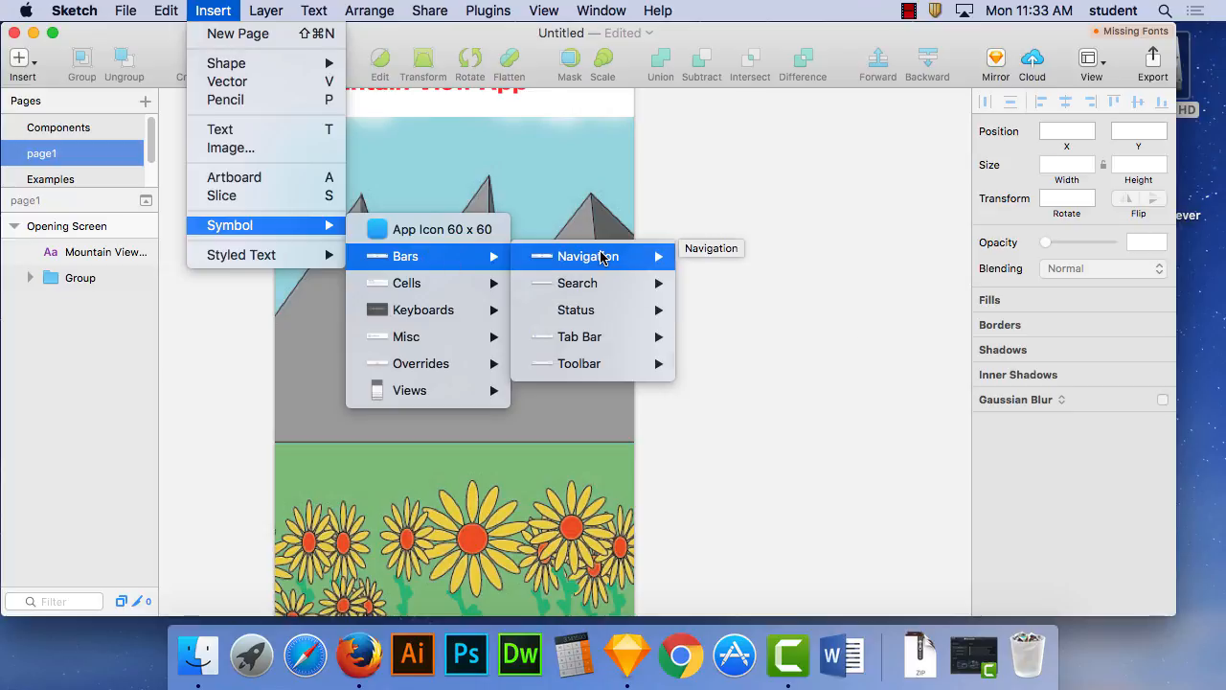
pyautogui.moveTo(602, 257)
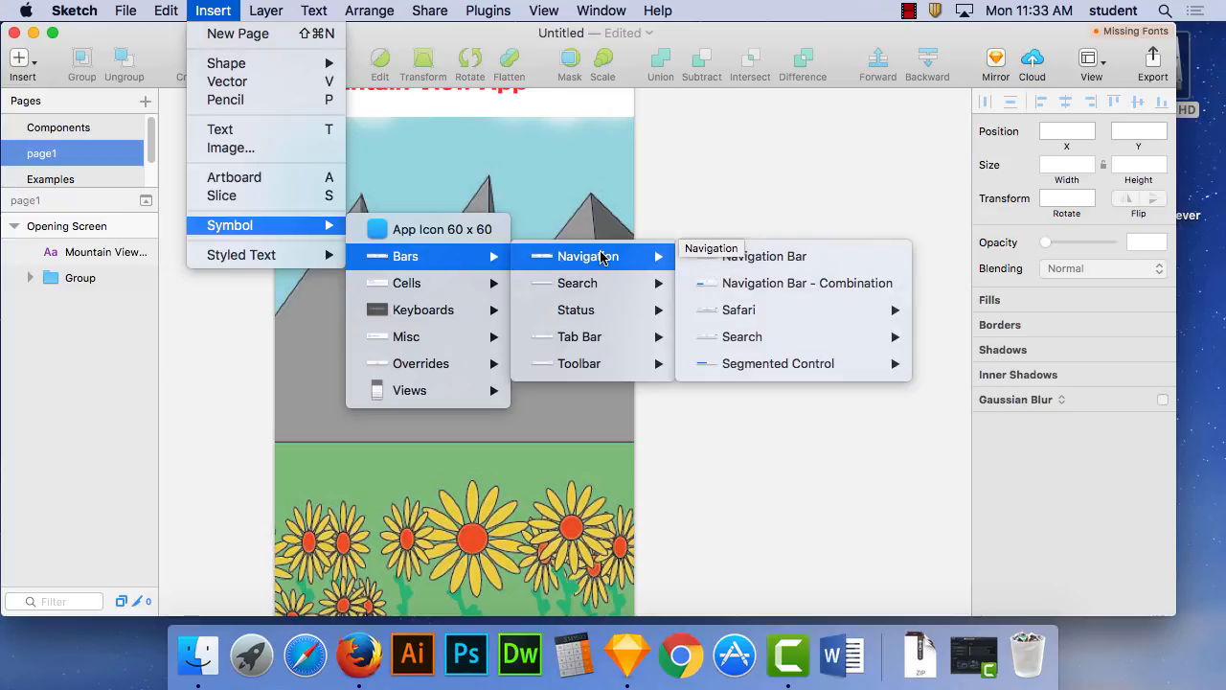
pyautogui.moveTo(590, 284)
pyautogui.moveTo(588, 345)
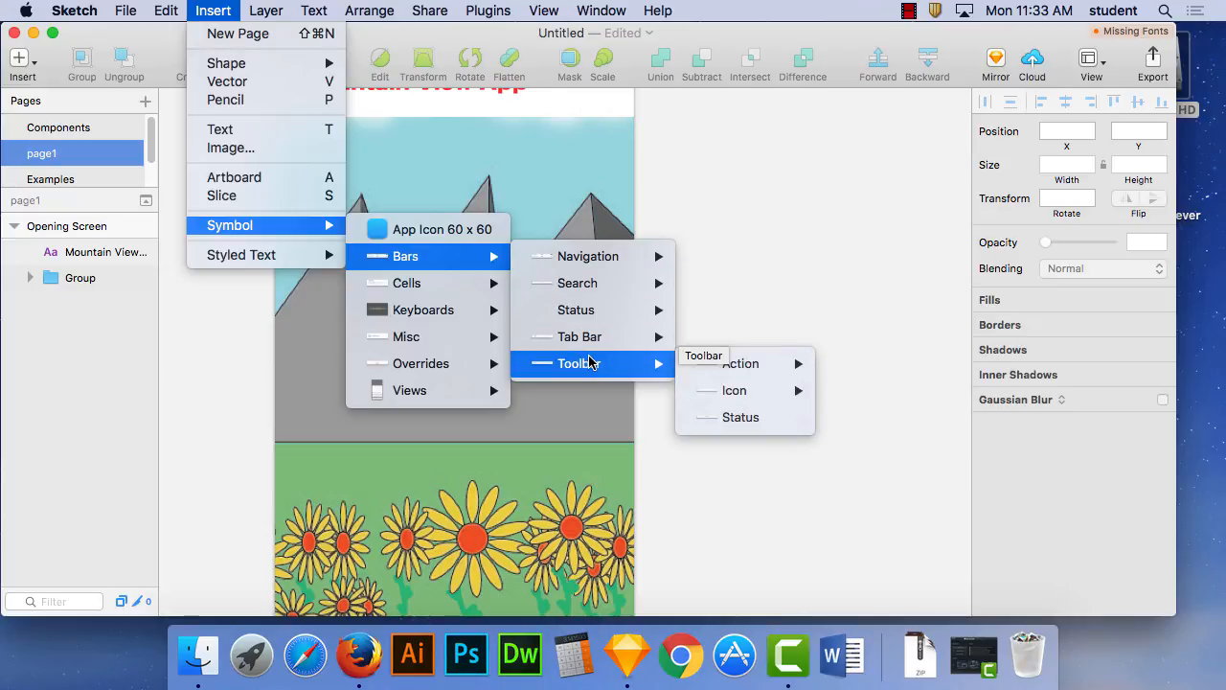
pyautogui.moveTo(468, 335)
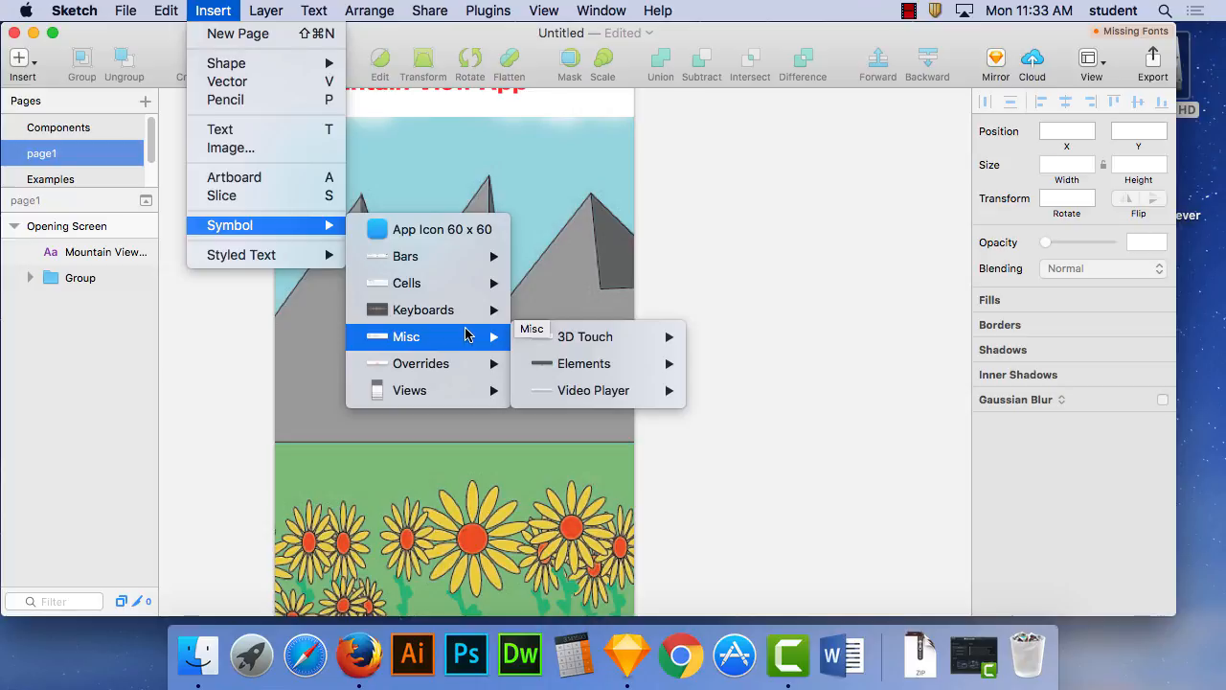
pyautogui.moveTo(458, 369)
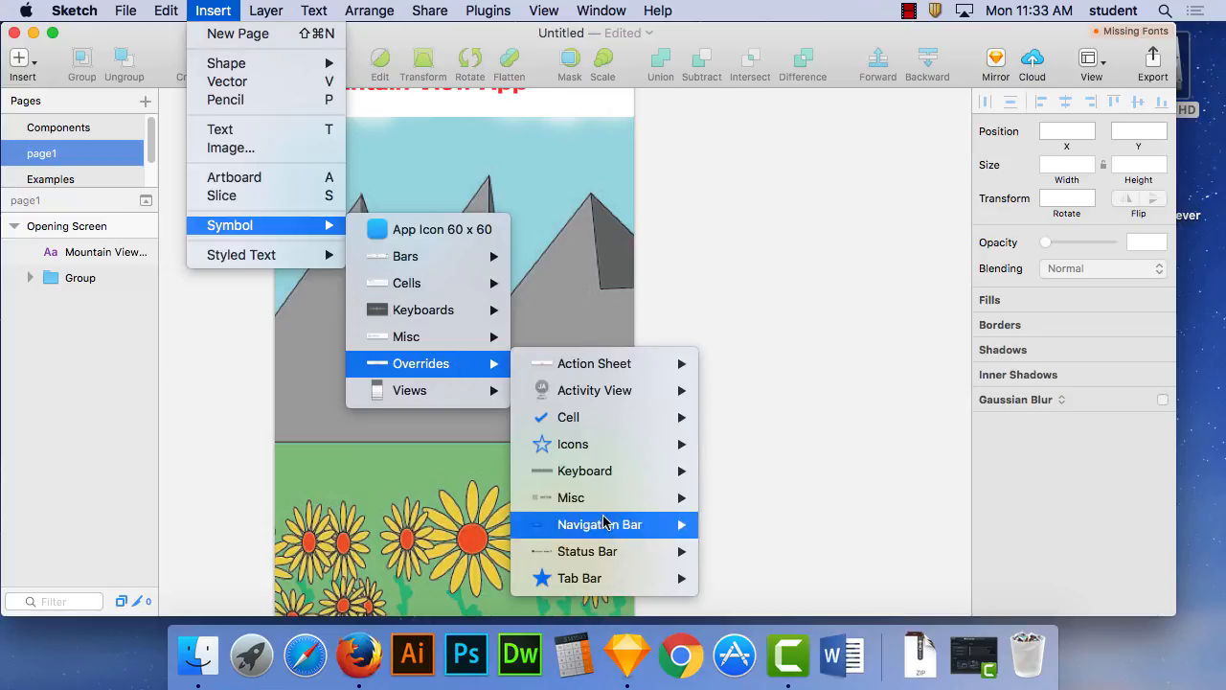
pyautogui.moveTo(602, 552)
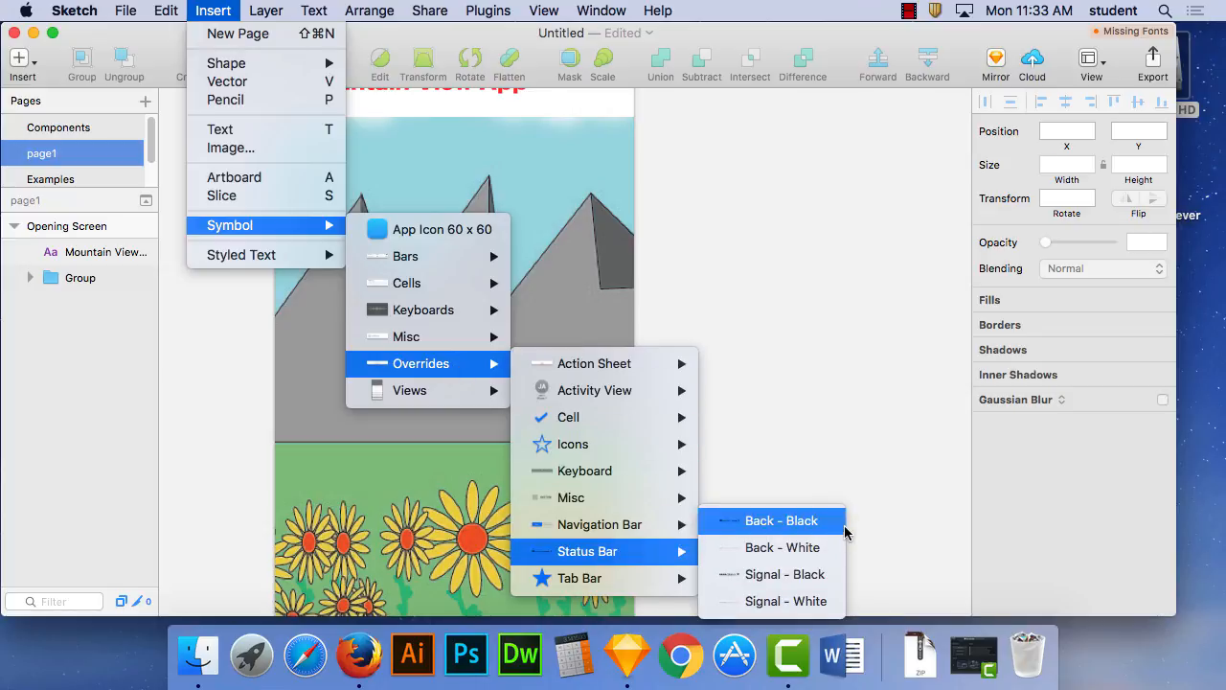
pyautogui.click(783, 602)
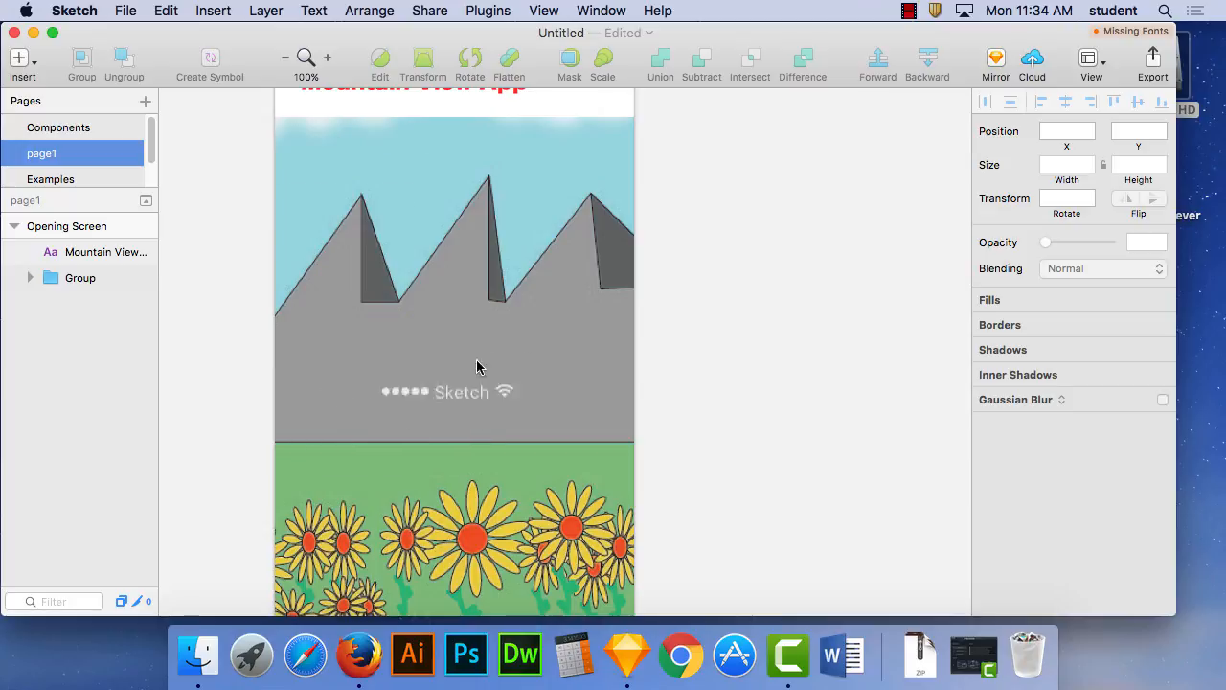
pyautogui.click(351, 140)
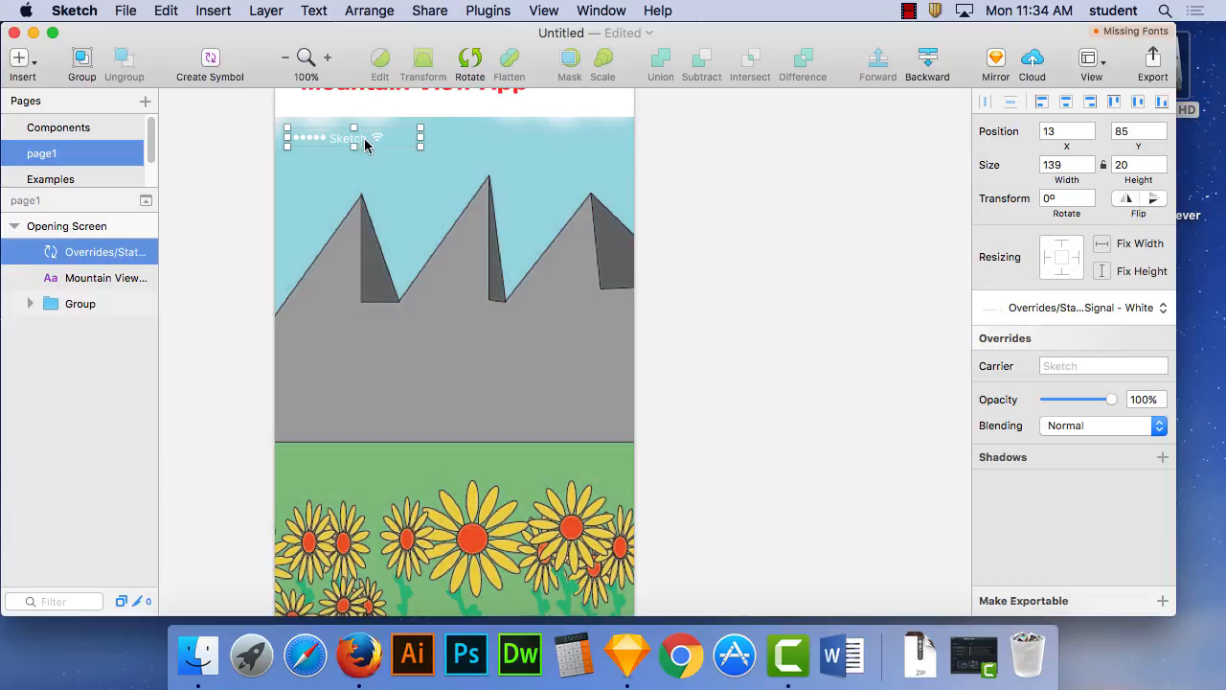
# - Change the carrier text in the Signal - White status bar symbol to "Mountain"
pyautogui.doubleClick(363, 138)
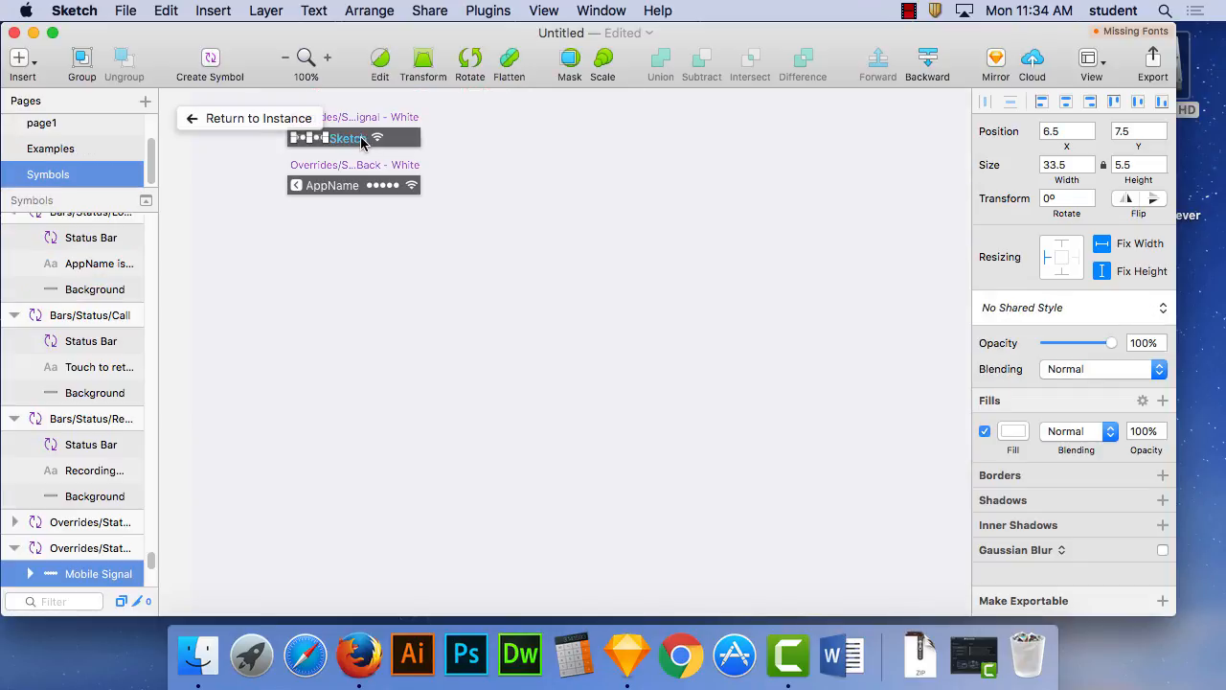
pyautogui.doubleClick(363, 138)
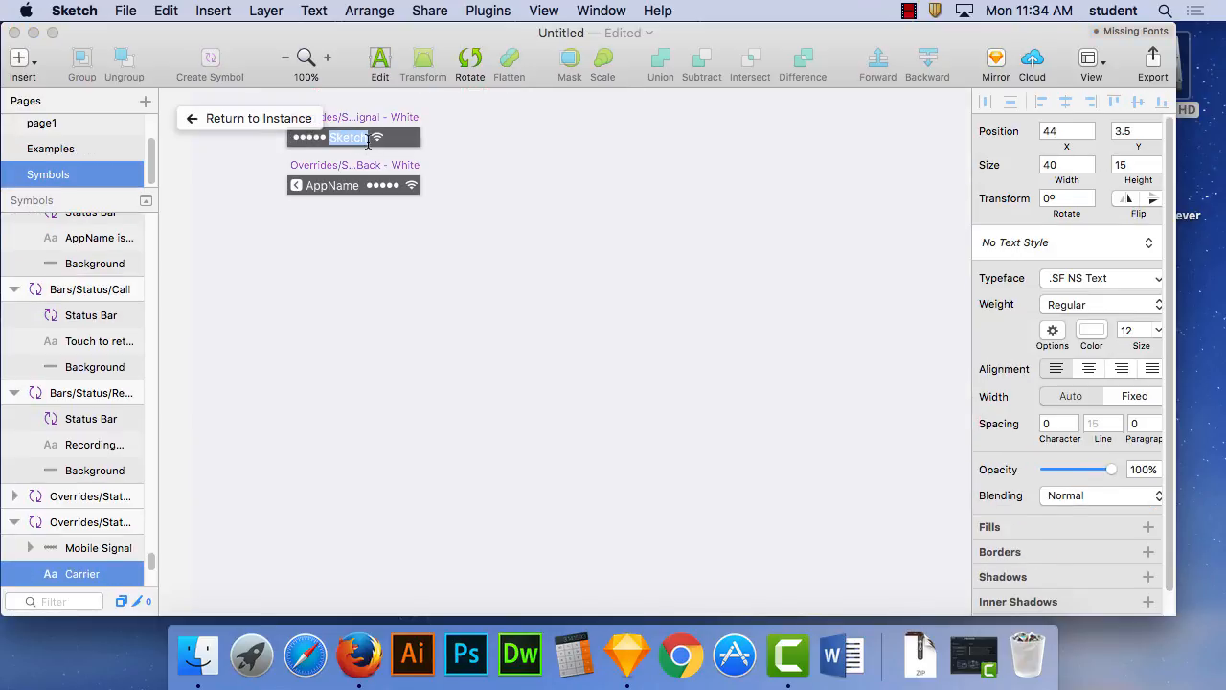
pyautogui.write('Mountai')
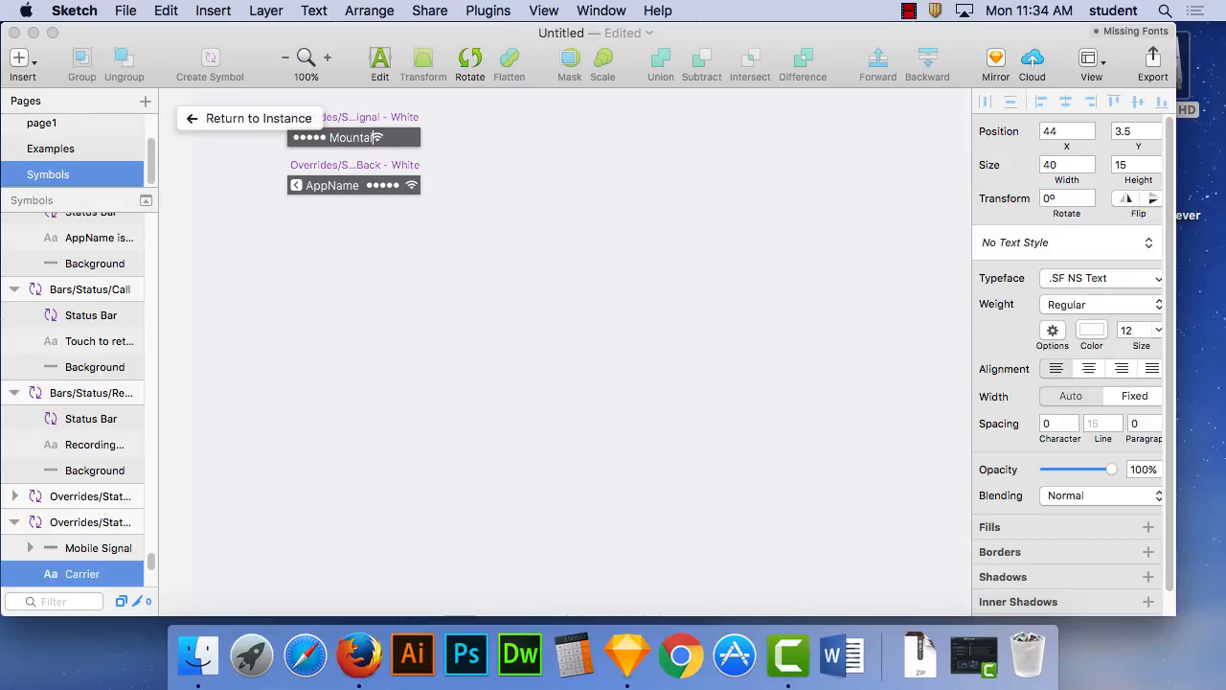
pyautogui.write('n')
pyautogui.press('Escape')
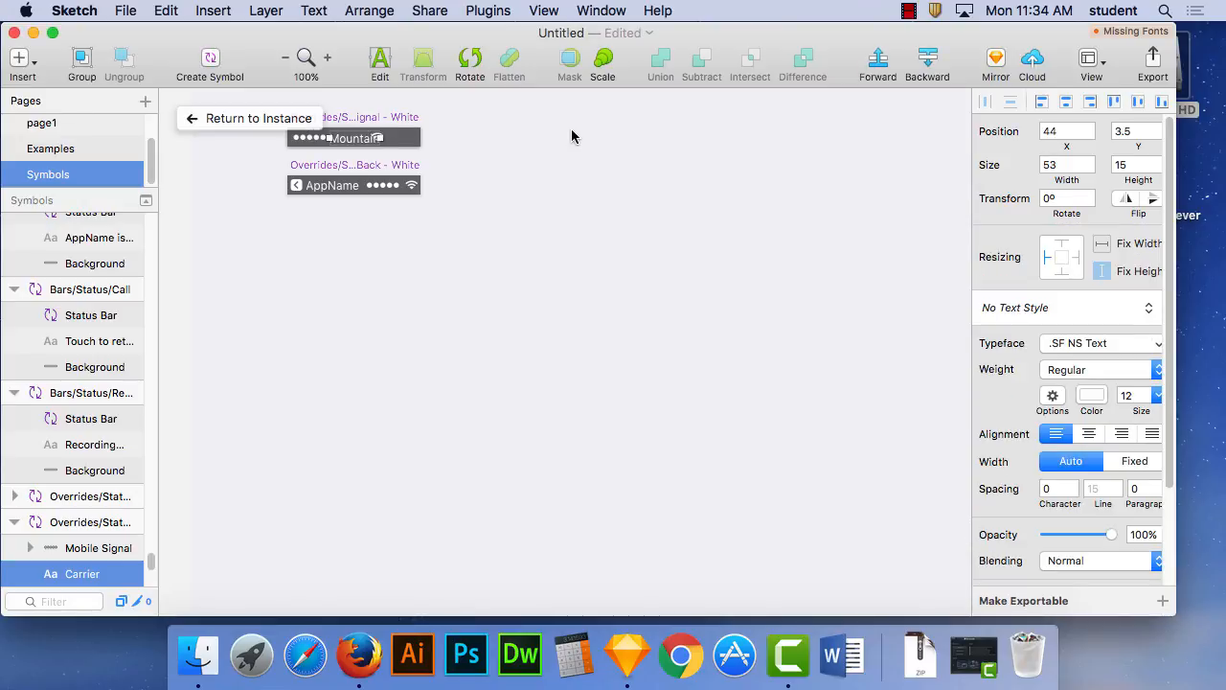
pyautogui.click(454, 150)
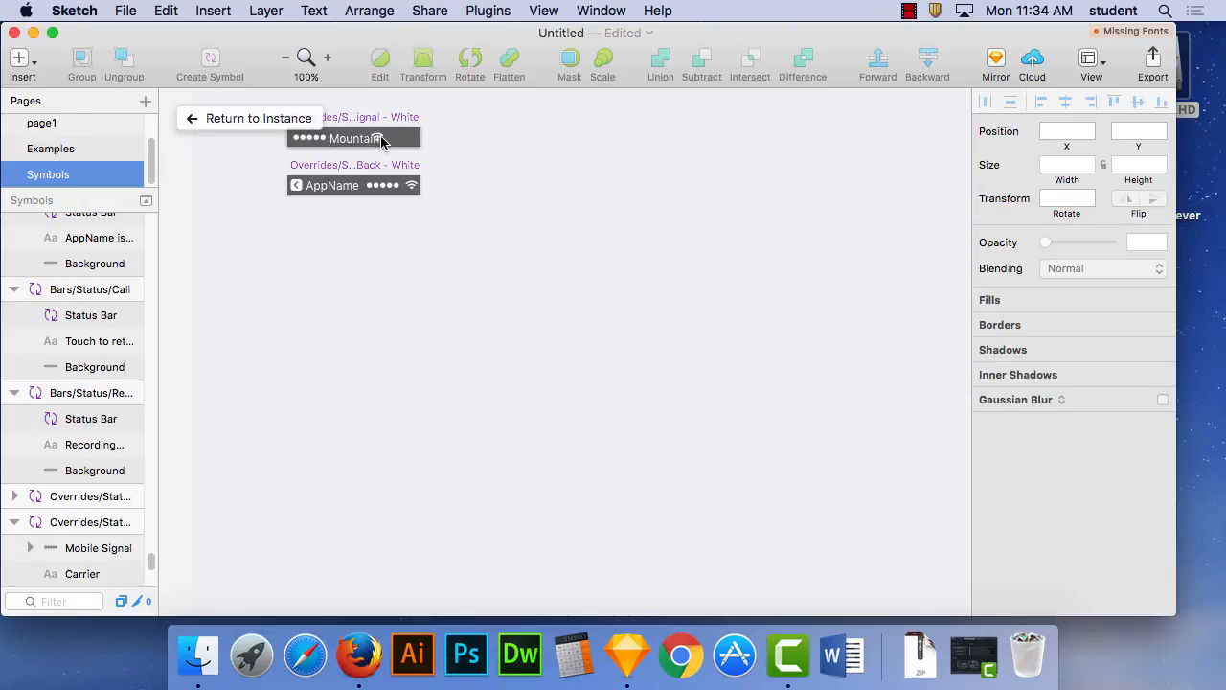
# - Move the Wi-Fi icon to just after the "Mountain" carrier text, return to the symbol's instance on page1 and leave nothing selected
pyautogui.click(392, 137)
pyautogui.moveTo(398, 138)
pyautogui.mouseDown()
pyautogui.moveTo(460, 137)
pyautogui.moveTo(395, 137)
pyautogui.moveTo(406, 140)
pyautogui.mouseUp()
pyautogui.click(460, 157)
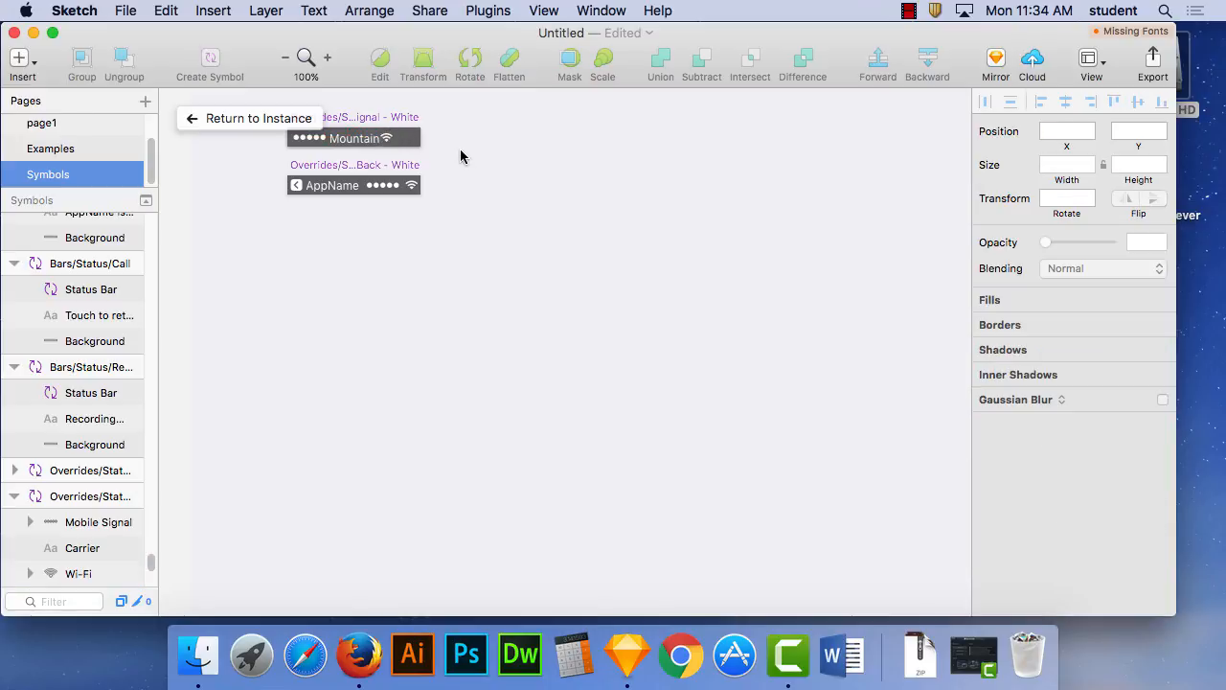
pyautogui.click(208, 119)
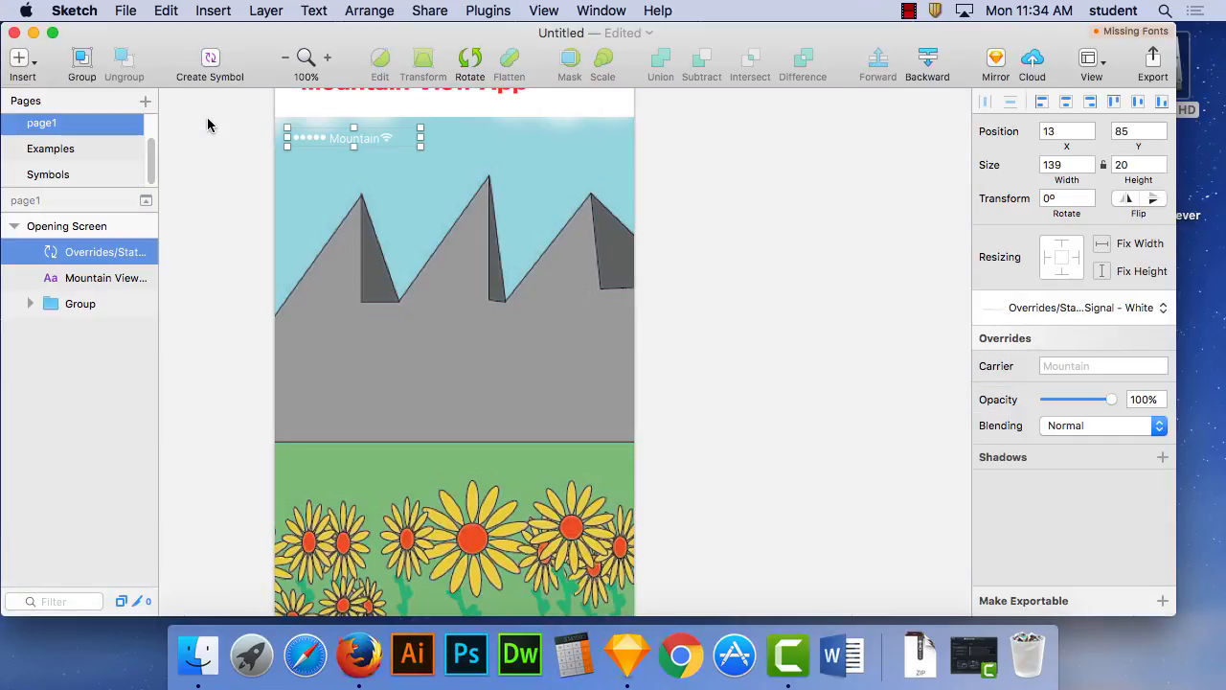
pyautogui.click(707, 178)
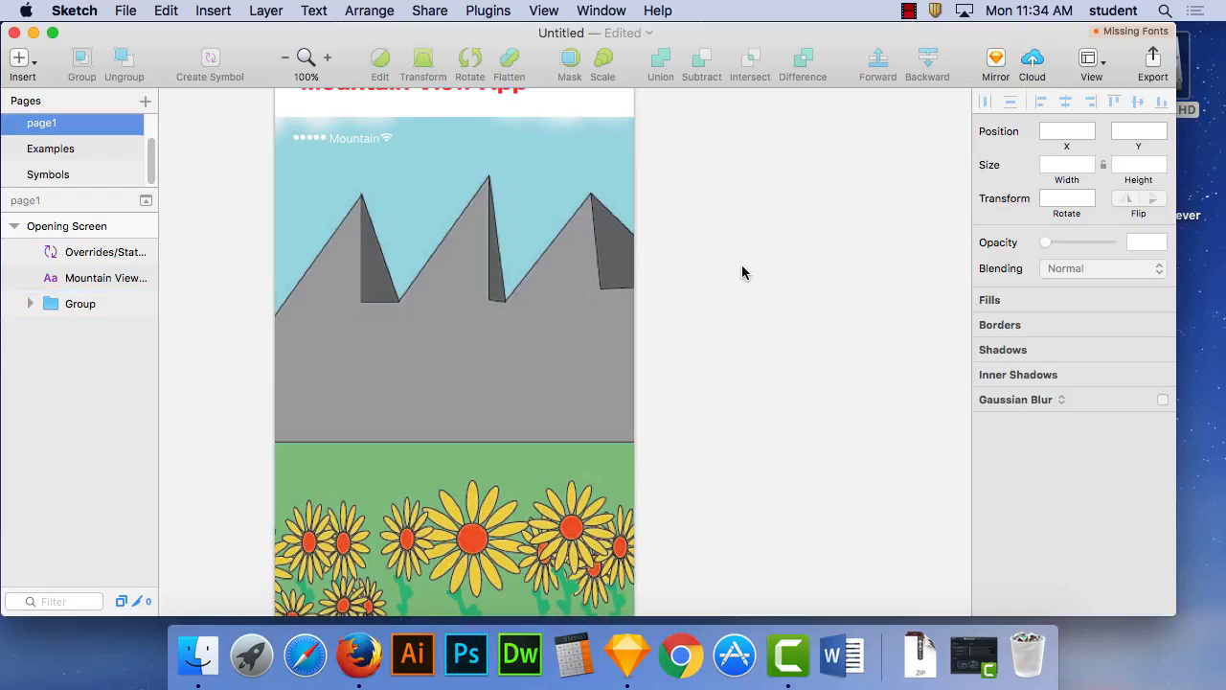
# - Duplicate page1 together with its Opening Screen artboard
pyautogui.press('super+minus')
pyautogui.moveTo(690, 266); pyautogui.dragTo(491, 196)
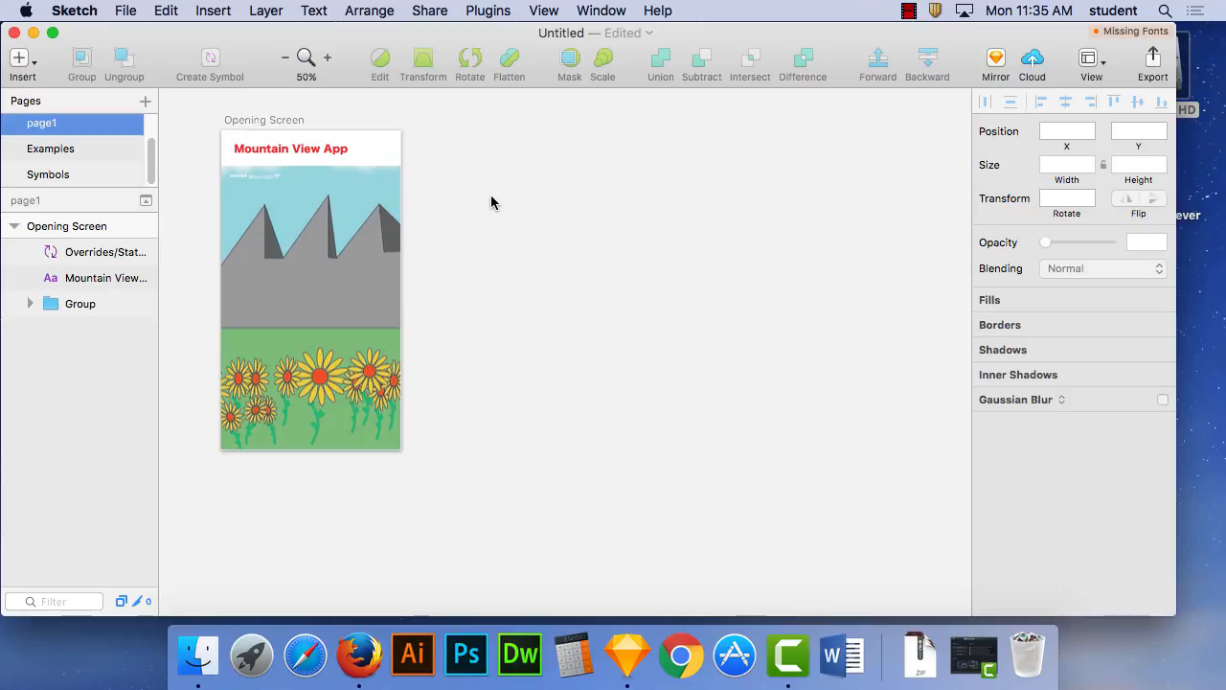
pyautogui.doubleClick(46, 127)
pyautogui.press('Return')
pyautogui.rightClick(42, 128)
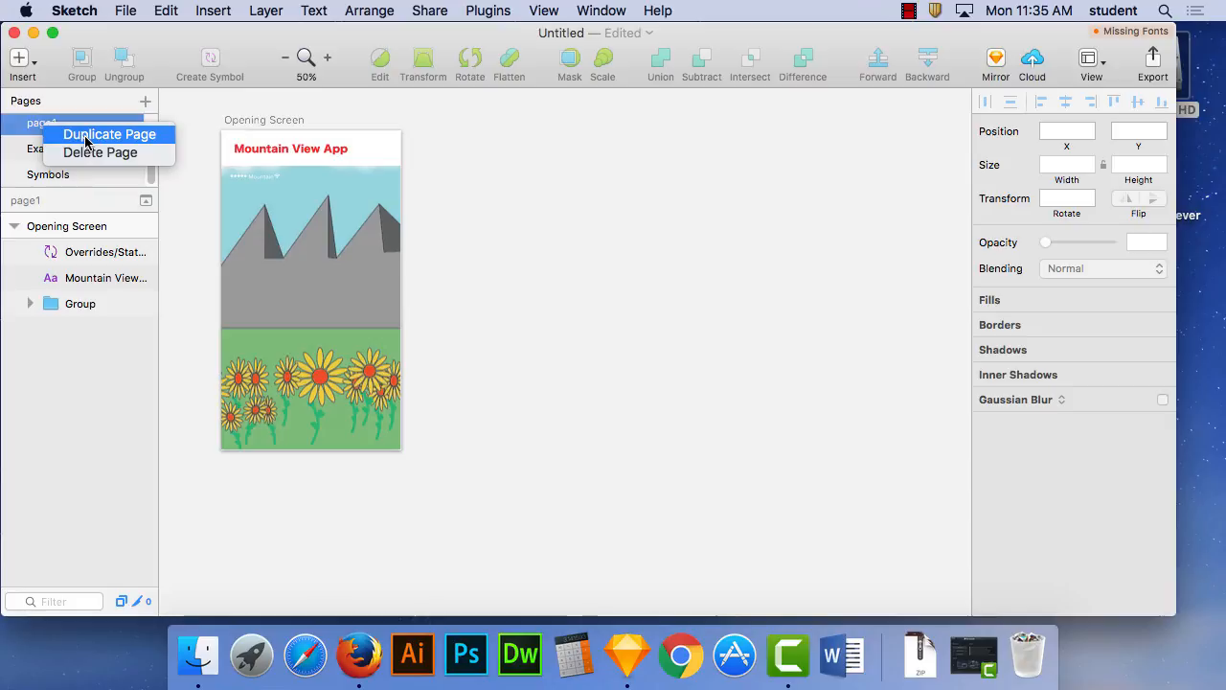
pyautogui.click(85, 142)
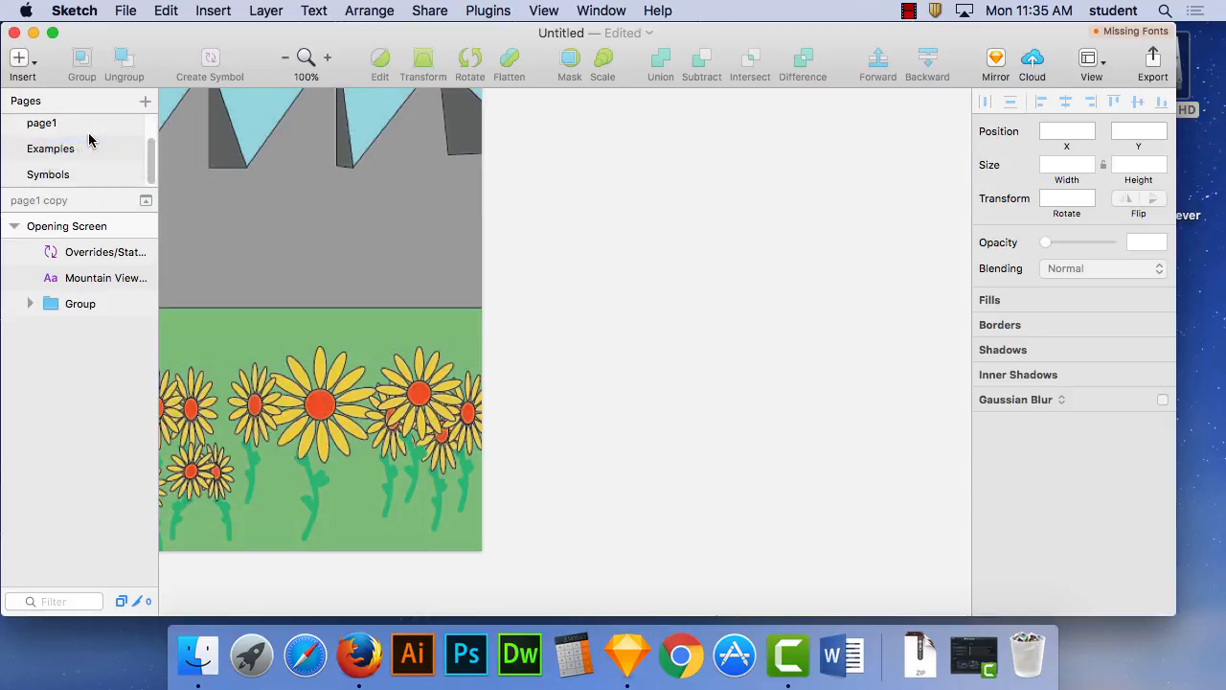
# - Rename the duplicated page as page2 and show its whole artboard at 25% zoom
pyautogui.doubleClick(86, 150)
pyautogui.doubleClick(87, 148)
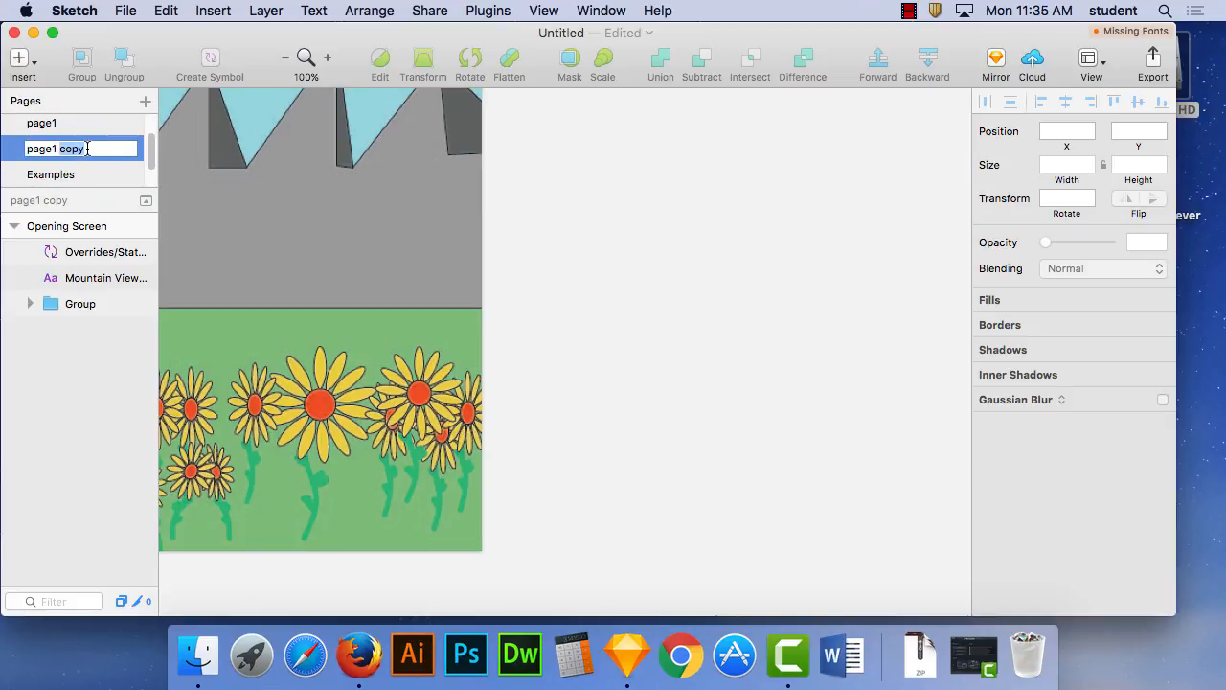
pyautogui.press('BackSpace')
pyautogui.press('BackSpace')
pyautogui.press('BackSpace')
pyautogui.write('2')
pyautogui.press('Return')
pyautogui.press('super+minus')
pyautogui.press('super+minus')
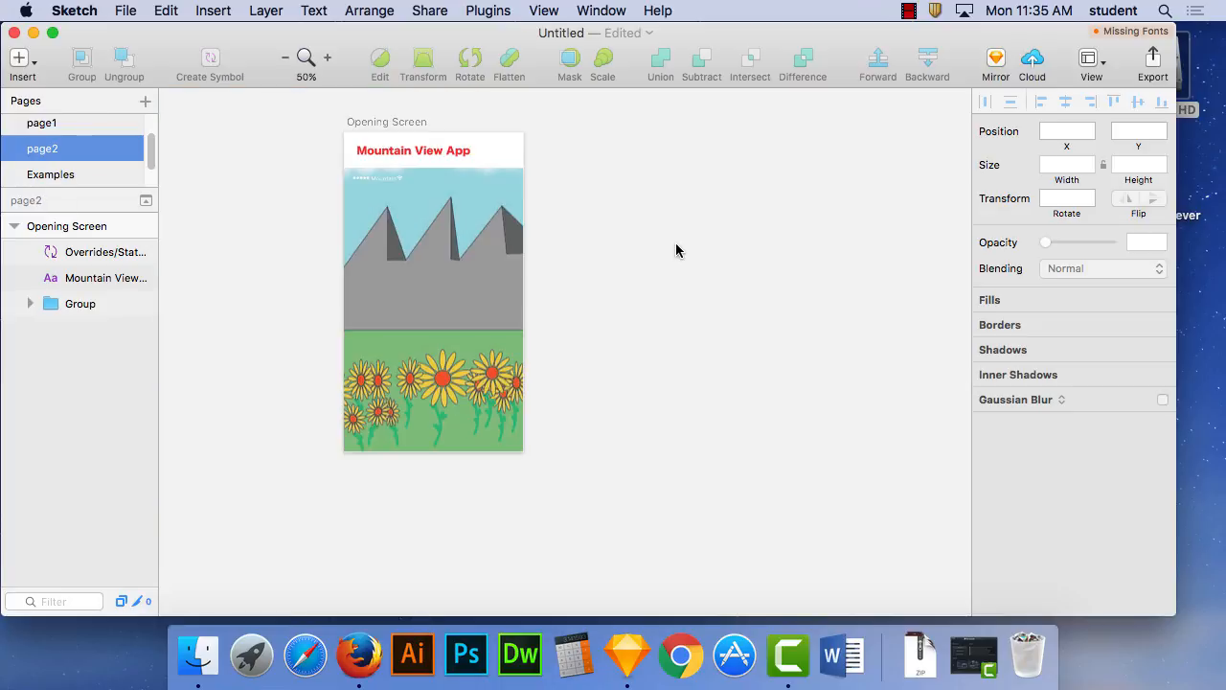
# - Compare page1 with page2, then delete page2
pyautogui.click(63, 127)
pyautogui.click(58, 149)
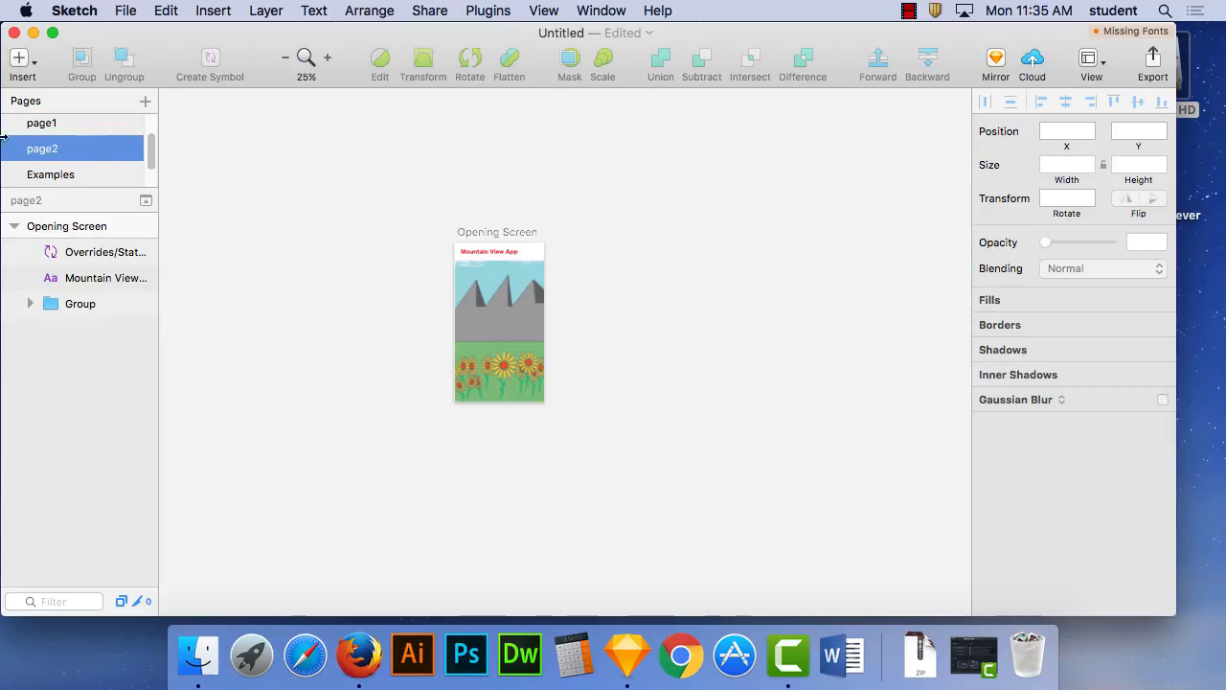
pyautogui.rightClick(39, 153)
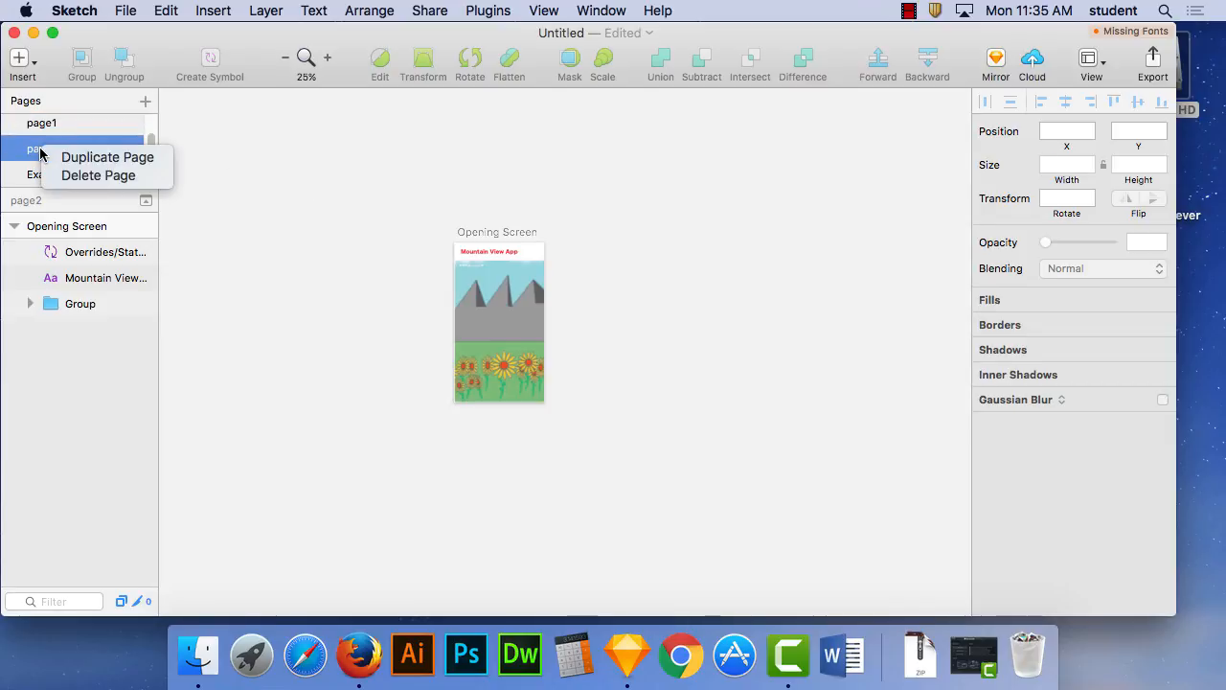
pyautogui.click(96, 176)
pyautogui.click(755, 188)
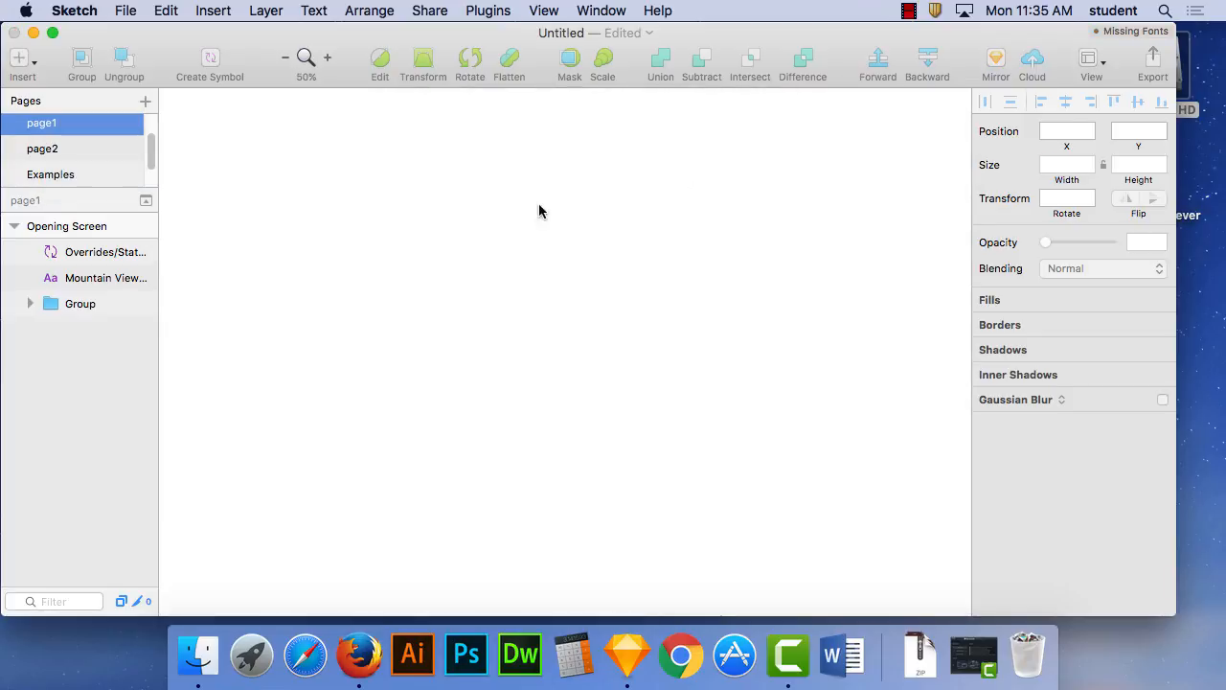
# - Duplicate the whole Opening Screen artboard beside the original on page1, at about X 650, Y -53
pyautogui.moveTo(194, 146); pyautogui.dragTo(457, 468)
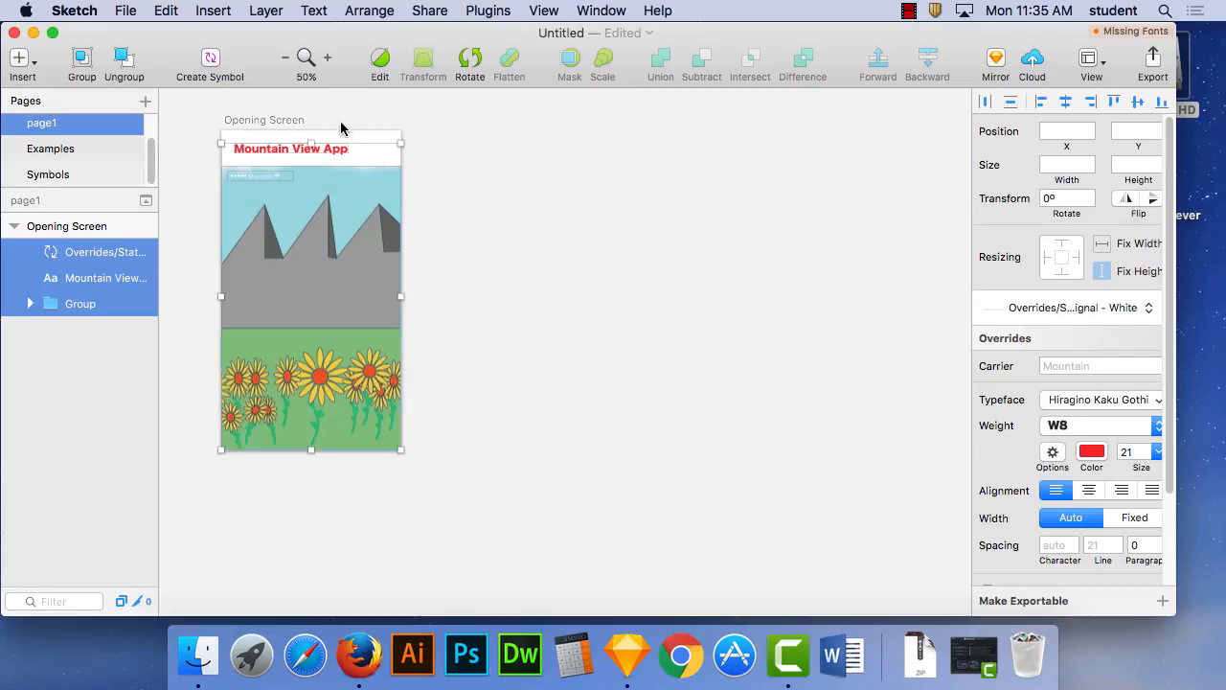
pyautogui.moveTo(196, 123); pyautogui.dragTo(469, 492)
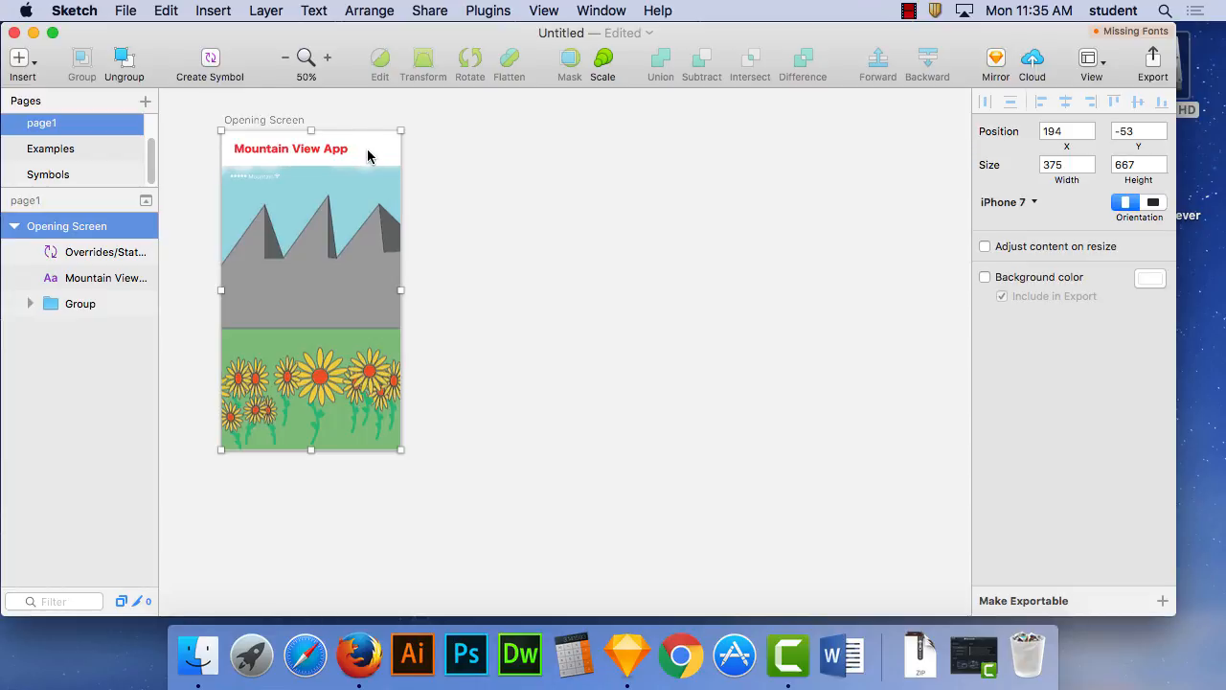
pyautogui.moveTo(368, 156); pyautogui.dragTo(584, 159)
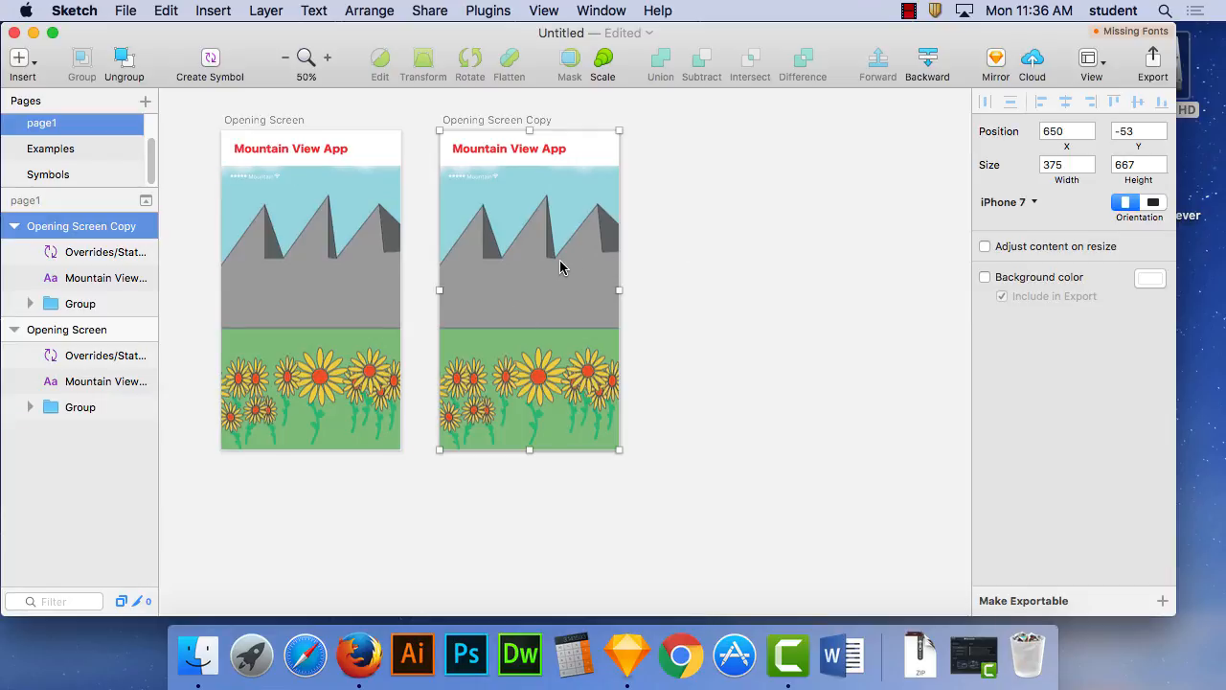
pyautogui.click(718, 410)
# - Rename the Opening Screen Copy artboard as Main Menu
pyautogui.click(87, 407)
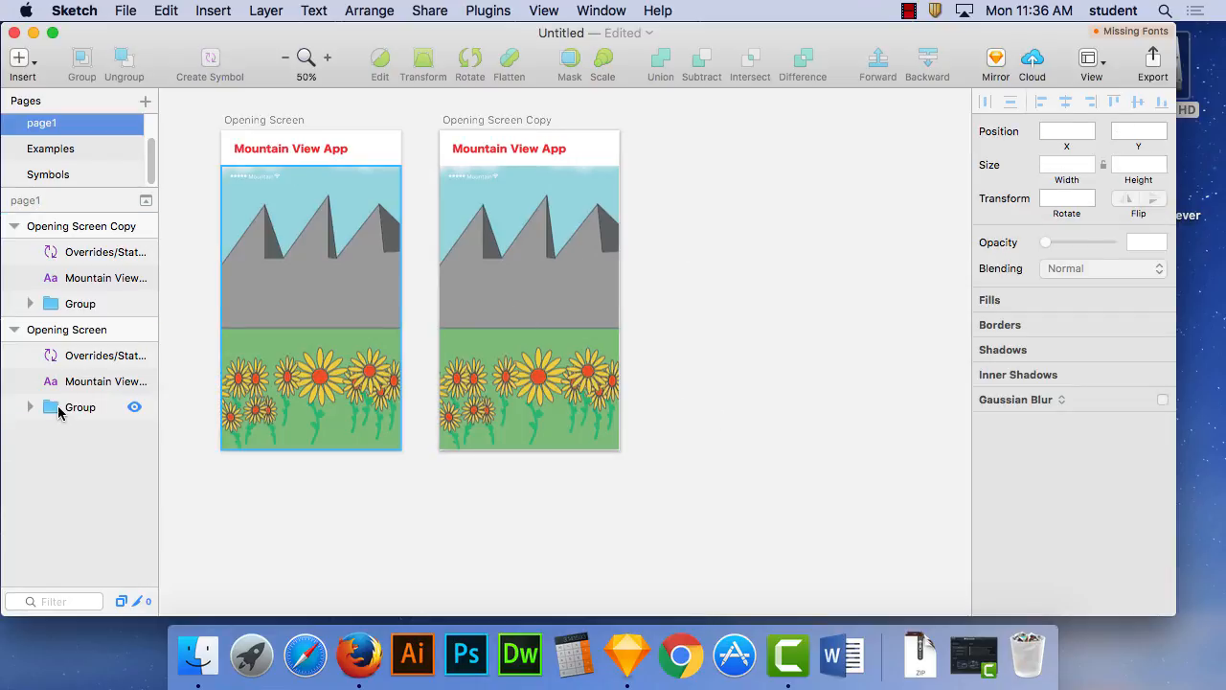
pyautogui.click(95, 230)
pyautogui.doubleClick(131, 230)
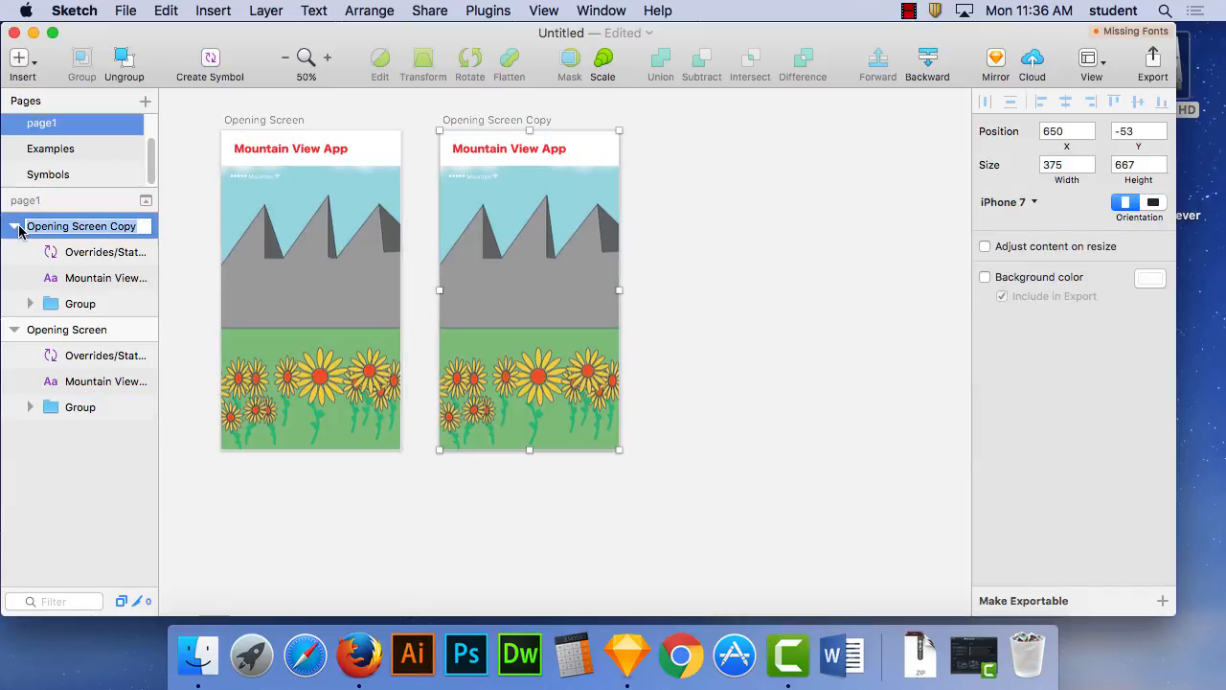
pyautogui.write('Main Menu')
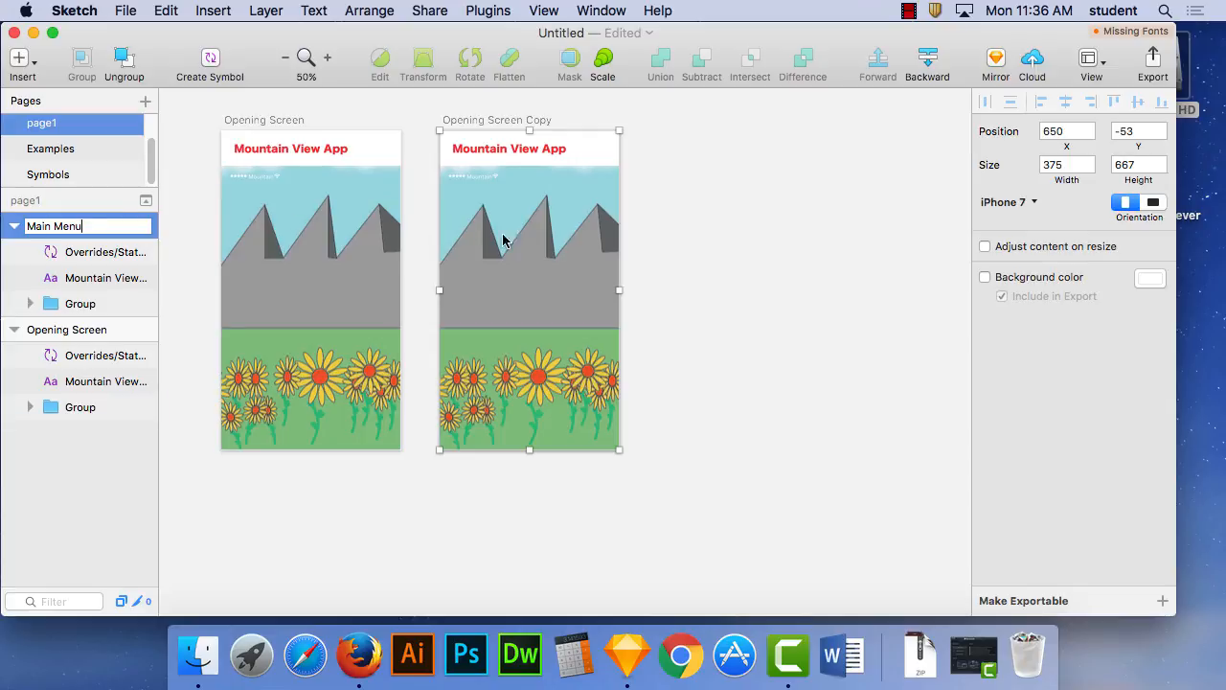
pyautogui.click(658, 239)
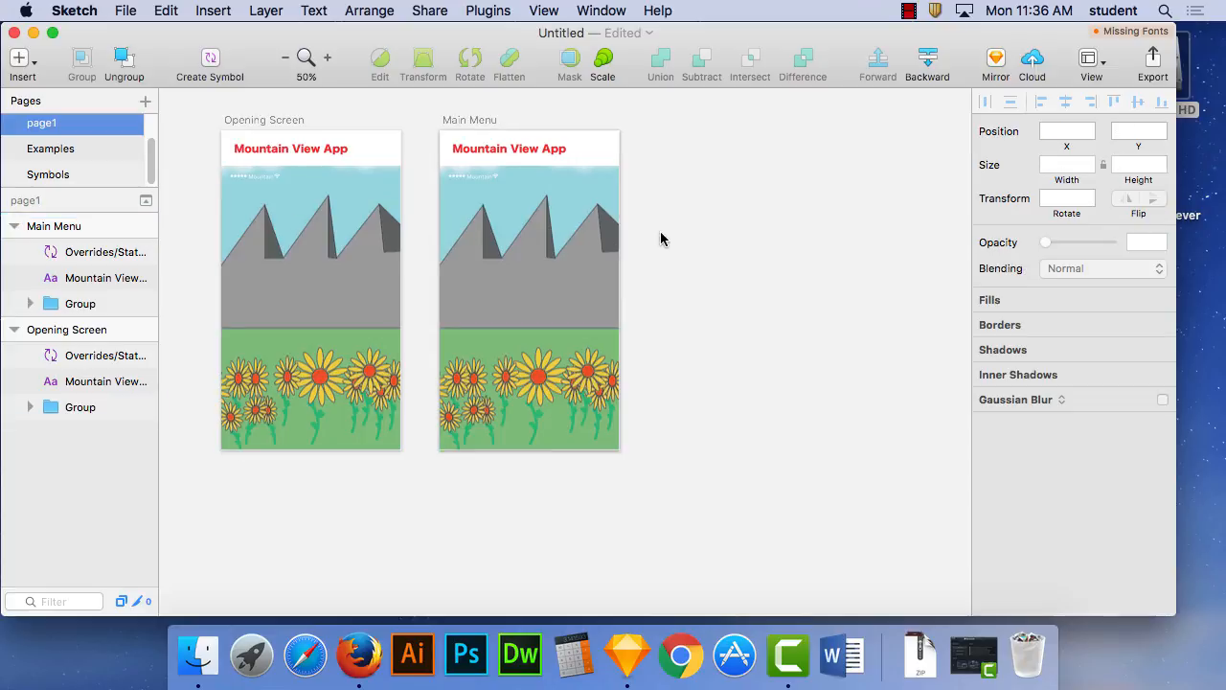
# - Delete the status bar symbol and the landscape group from the Main Menu artboard, keeping only the Mountain View App title
pyautogui.moveTo(708, 490); pyautogui.dragTo(465, 180)
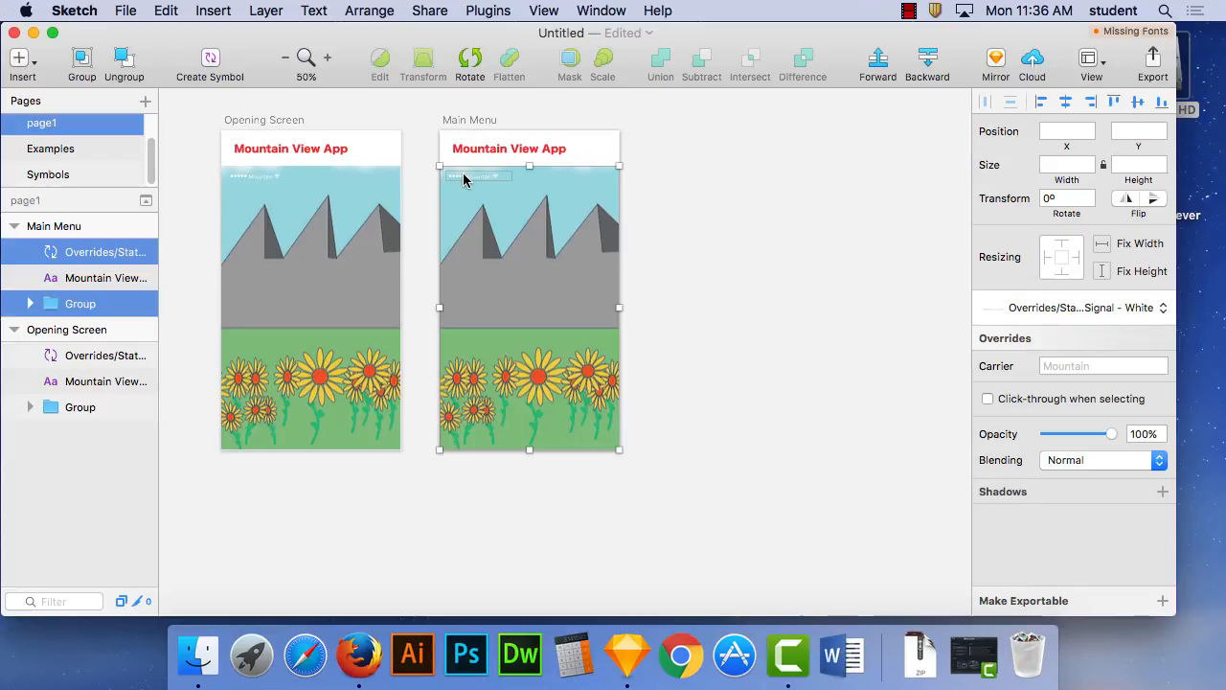
pyautogui.press('Delete')
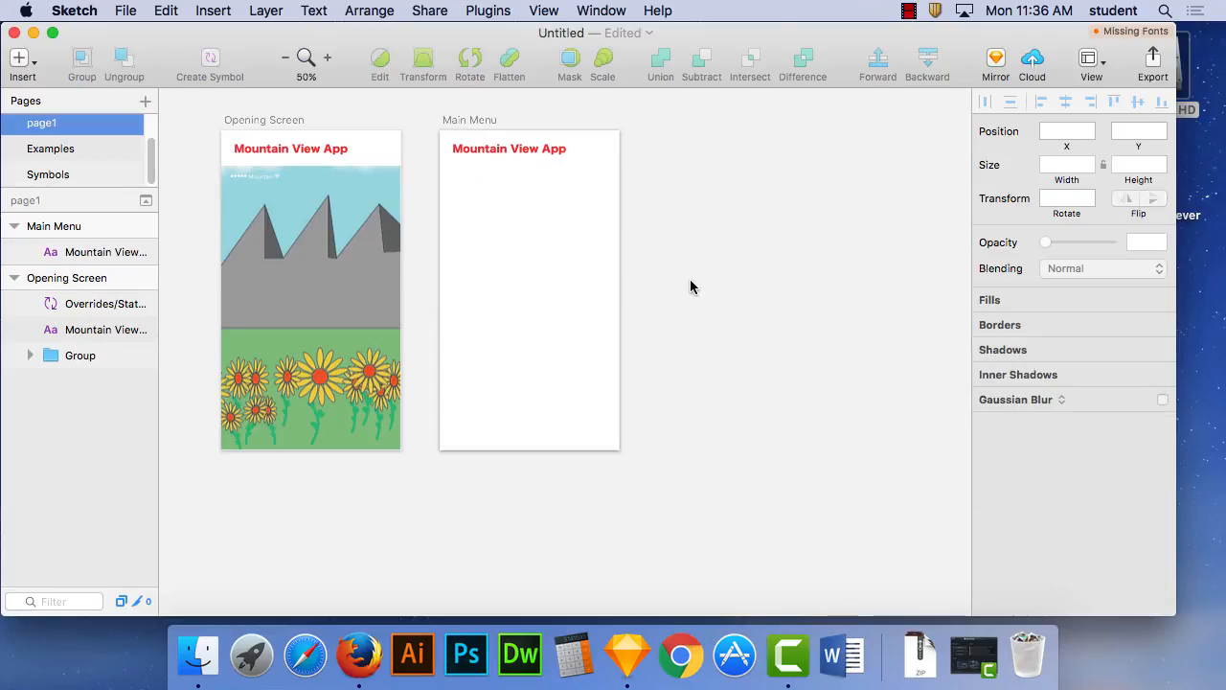
pyautogui.click(329, 209)
pyautogui.click(215, 11)
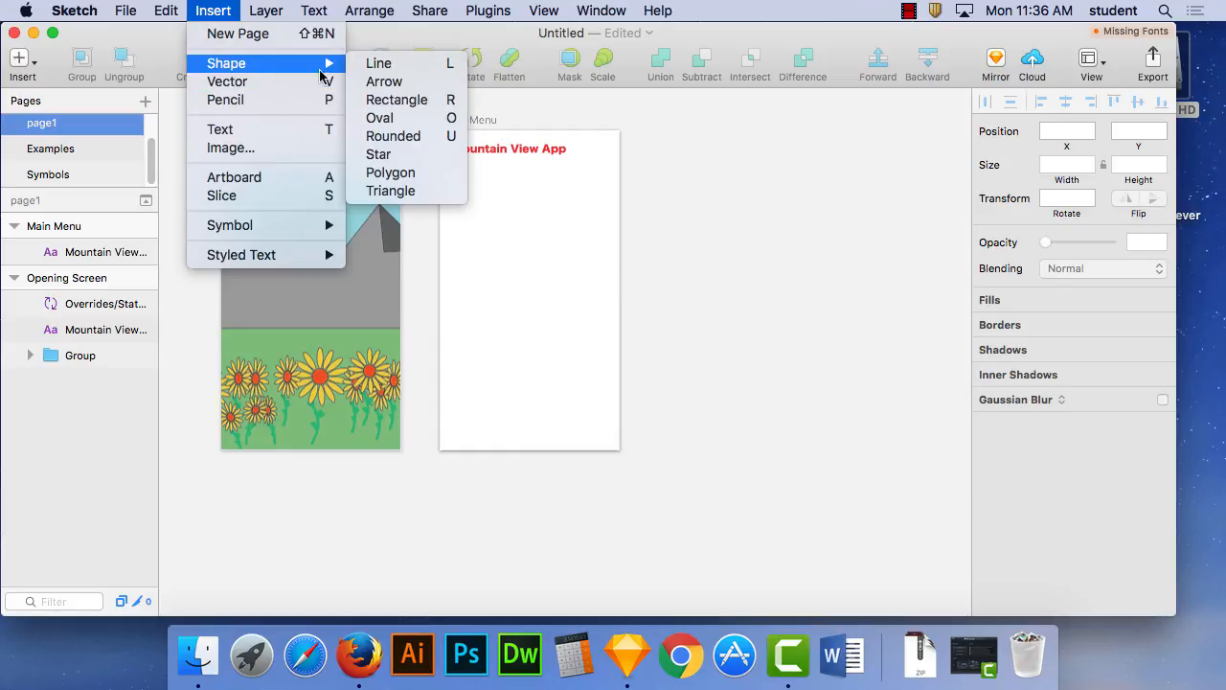
pyautogui.click(720, 181)
# - Clear the Sketch and Finder windows off the desktop and switch to Firefox
pyautogui.click(122, 10)
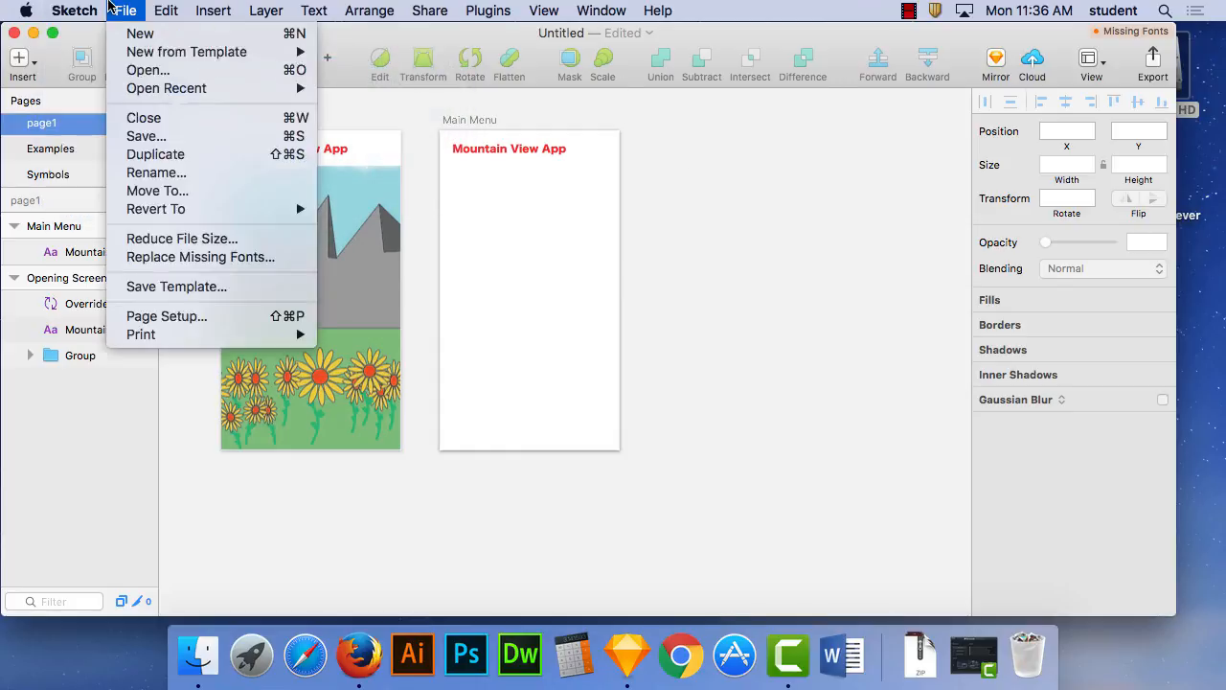
pyautogui.click(96, 141)
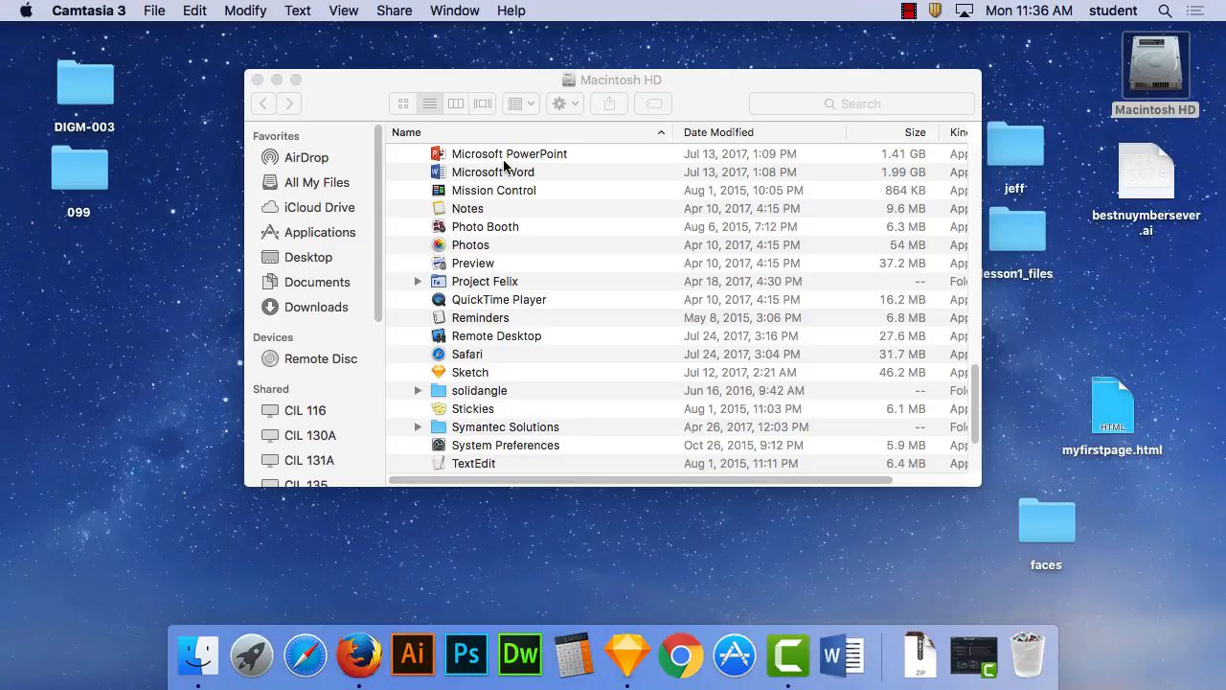
pyautogui.click(259, 80)
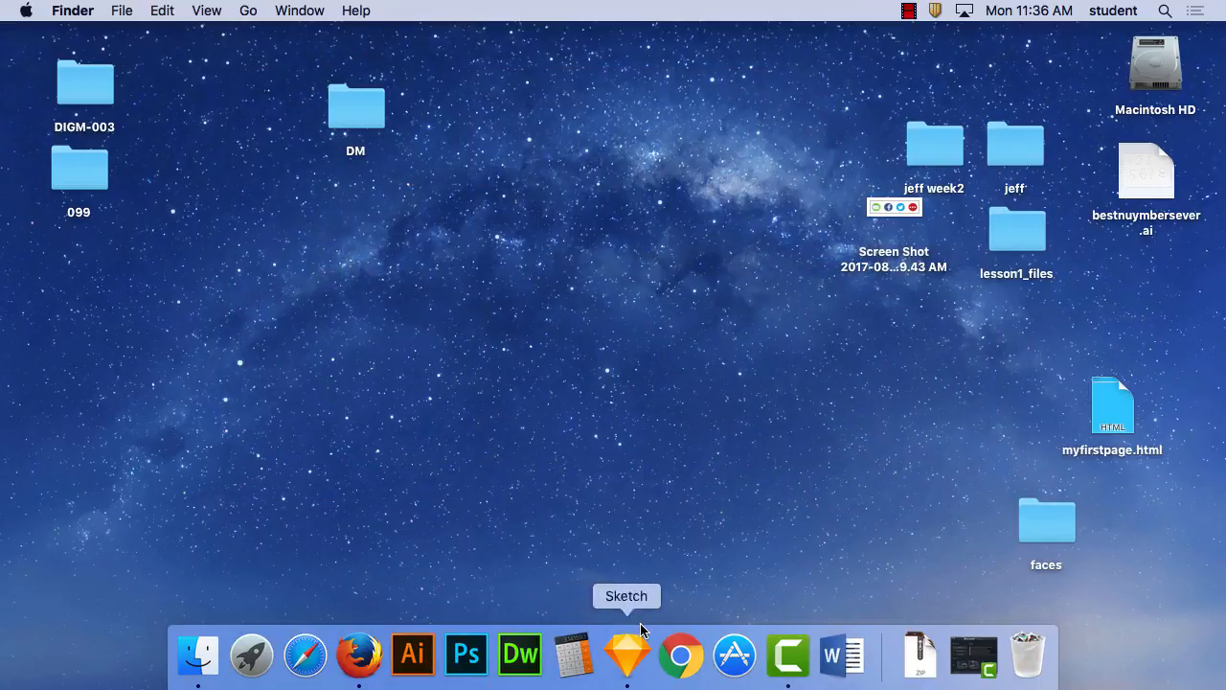
pyautogui.click(341, 659)
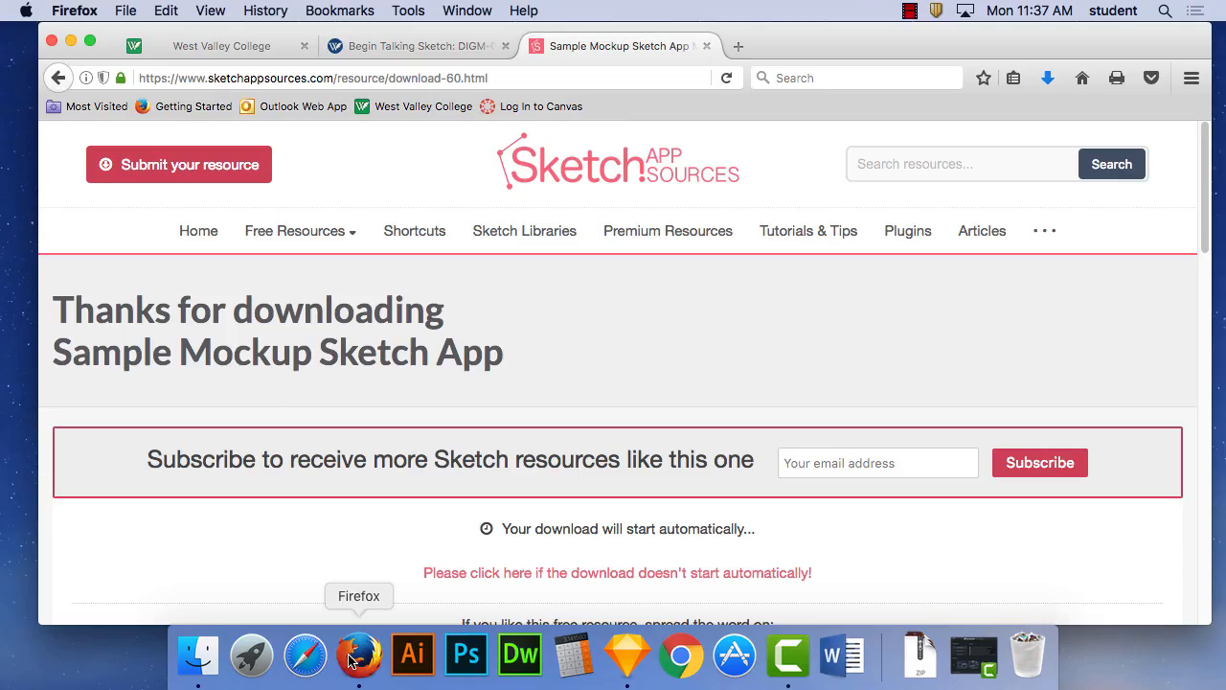
# - Load google.com in the browser tab that holds the West Valley College site
pyautogui.click(406, 41)
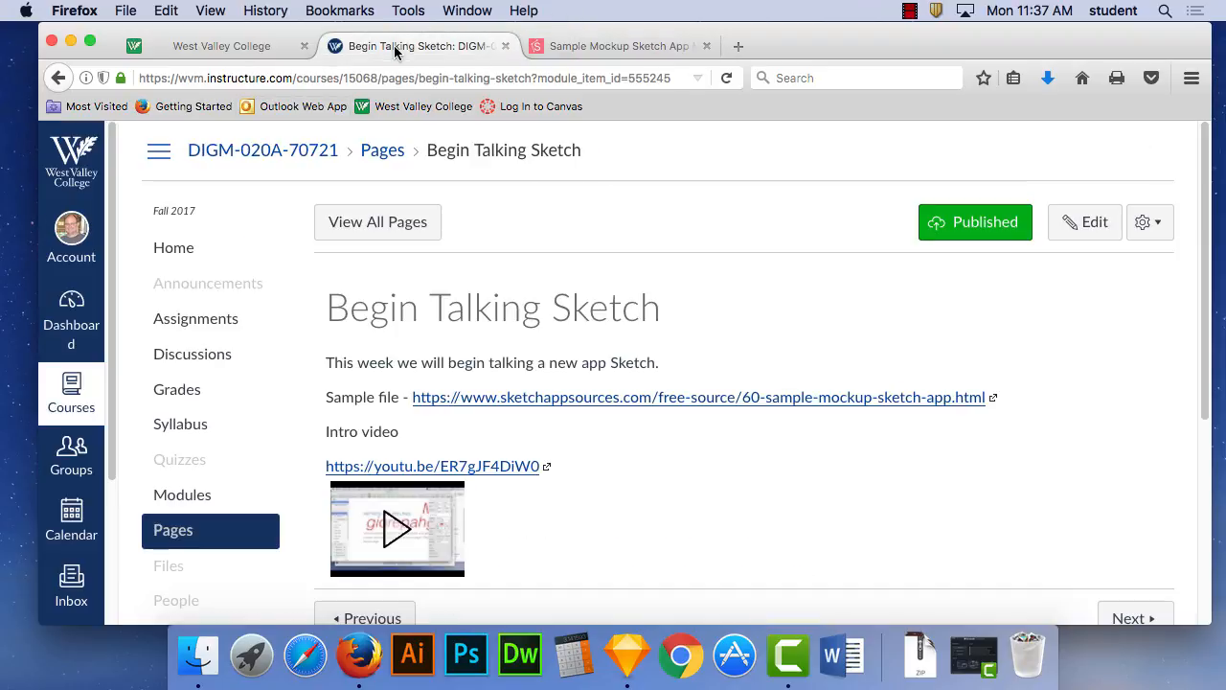
pyautogui.click(163, 46)
pyautogui.click(126, 6)
pyautogui.click(127, 6)
pyautogui.click(277, 80)
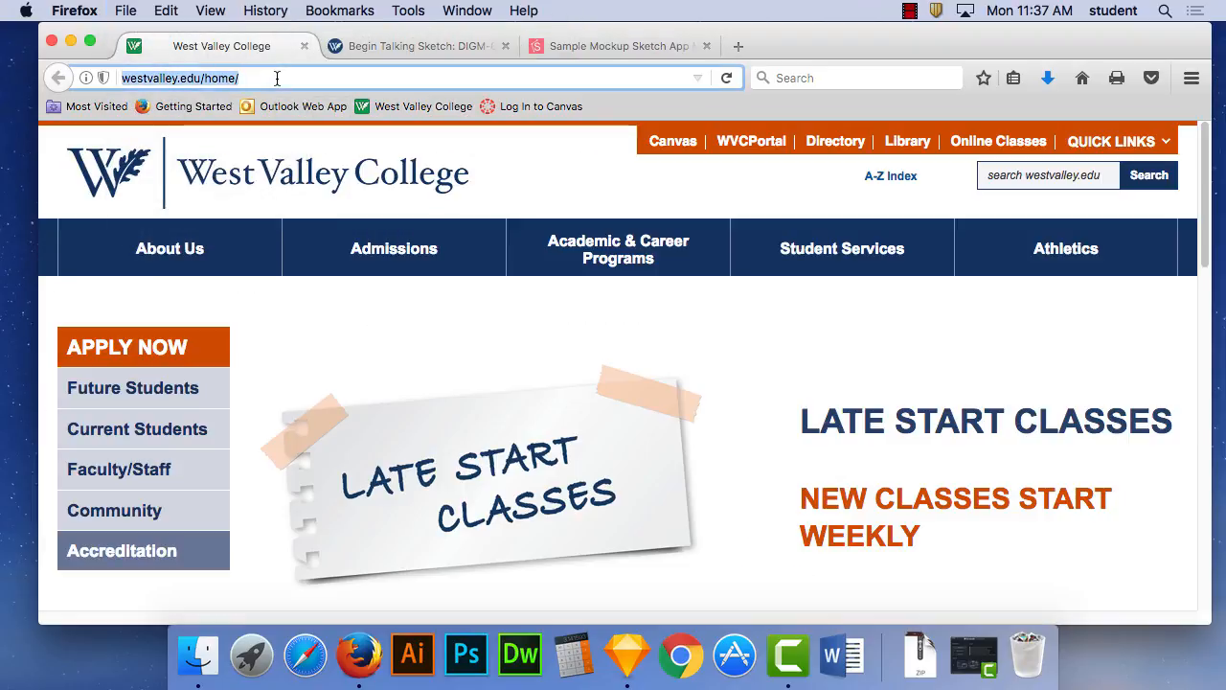
pyautogui.write('google.com')
pyautogui.press('Return')
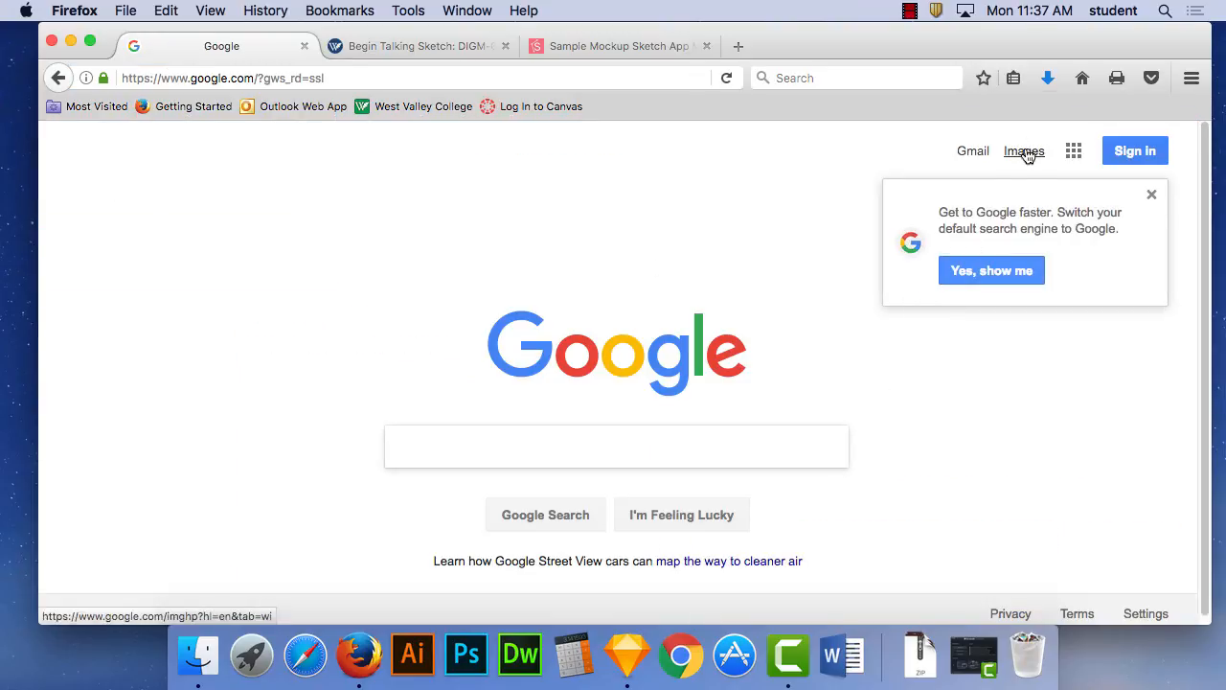
# - Search Google Images for "mountains"
pyautogui.click(1024, 152)
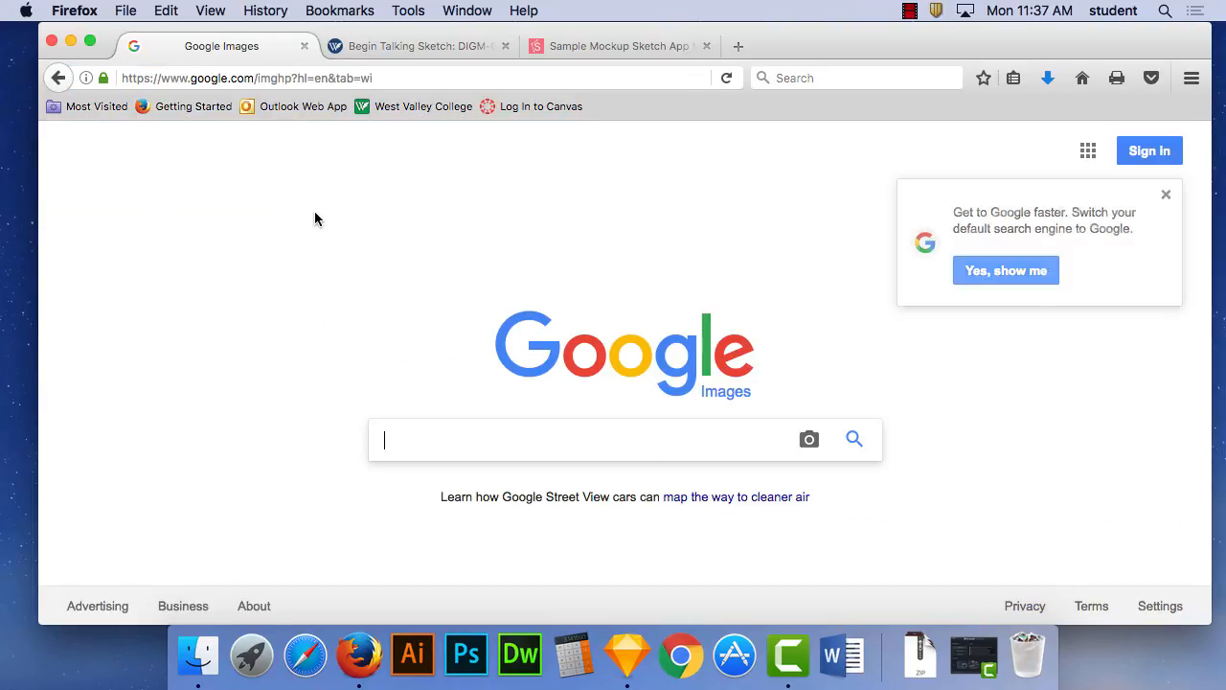
pyautogui.click(472, 443)
pyautogui.write('mountains')
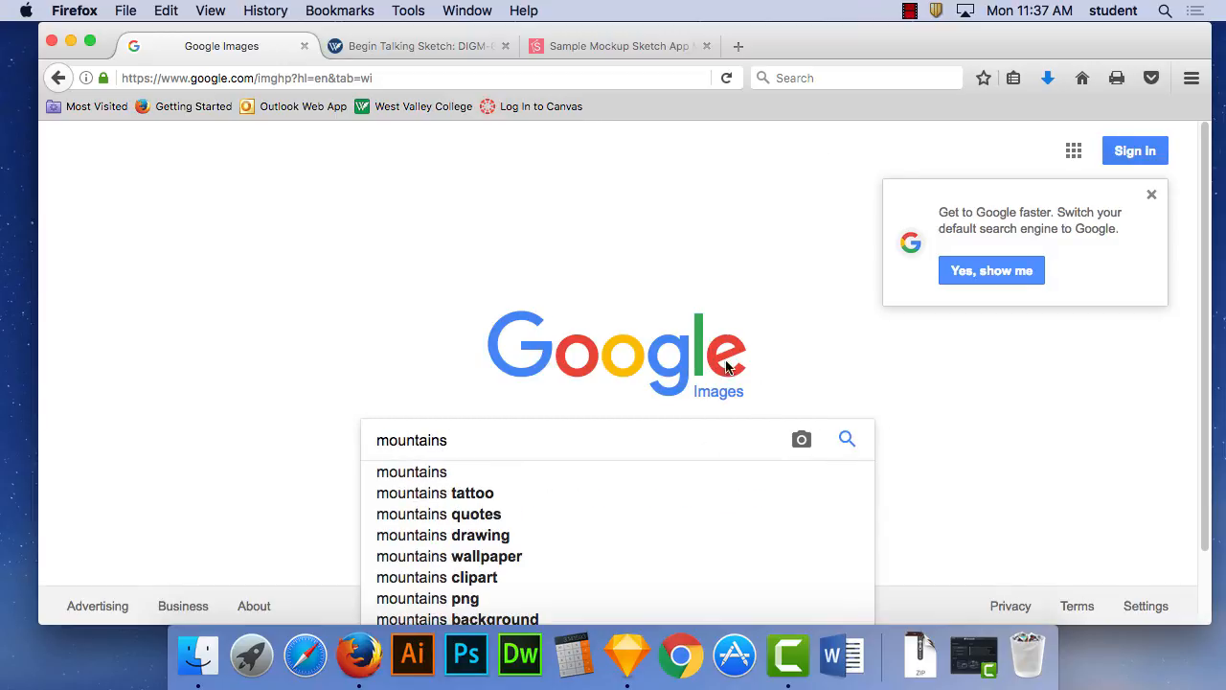
pyautogui.press('Return')
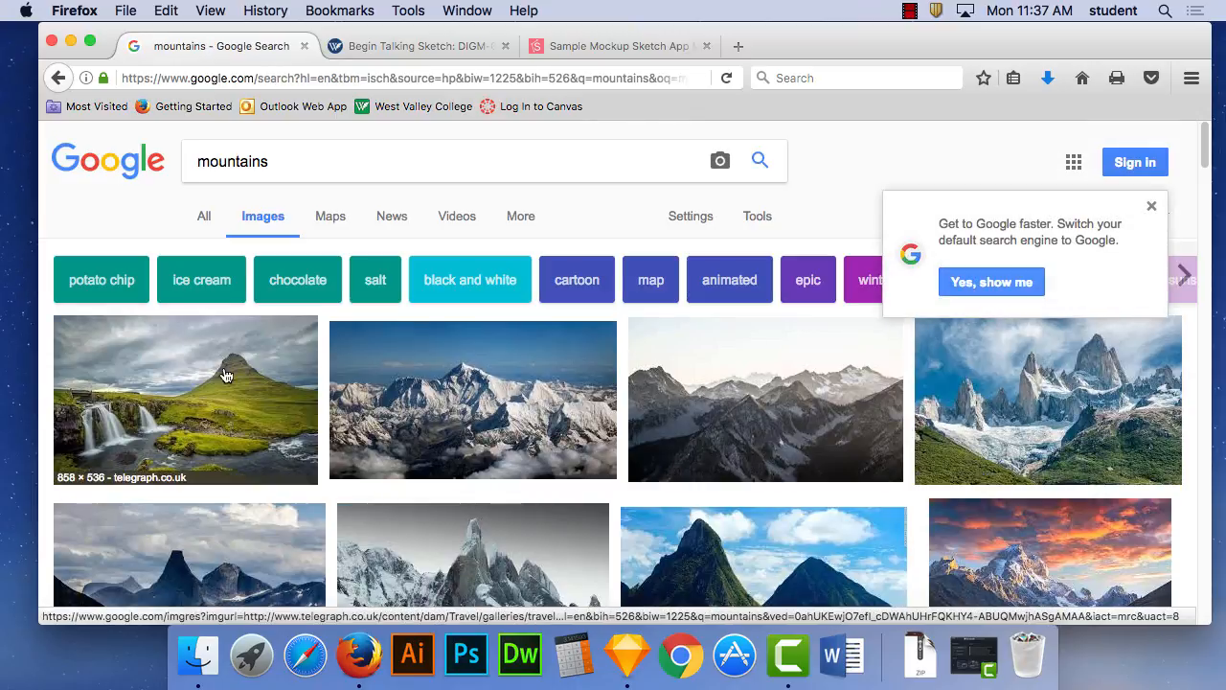
# - Open the Mountaineering calendar picture of sunlit grey peaks from the image results and copy the image
pyautogui.moveTo(1207, 153); pyautogui.dragTo(1213, 205)
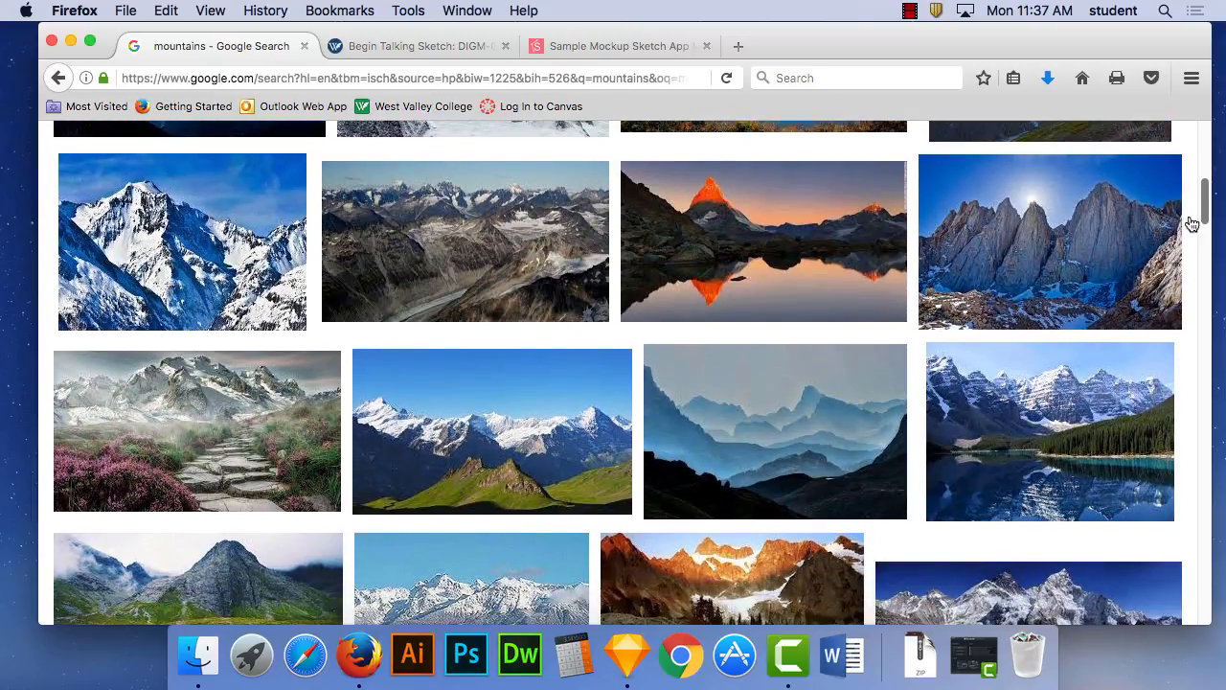
pyautogui.click(1006, 257)
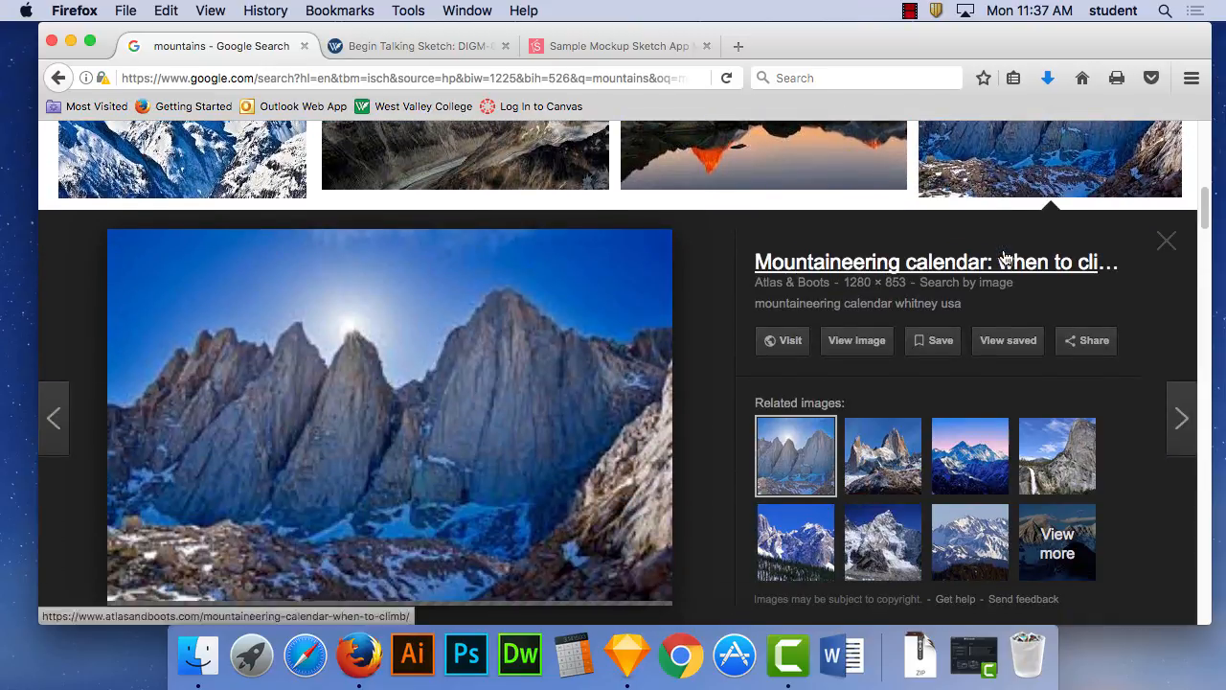
pyautogui.rightClick(375, 370)
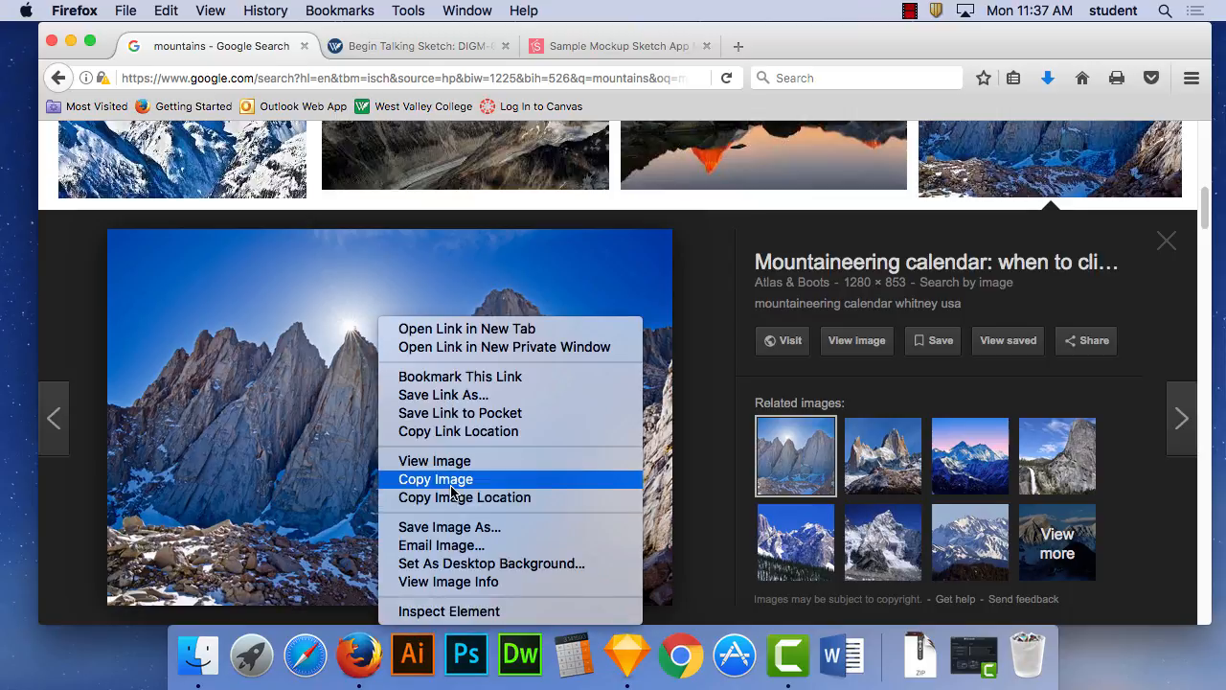
pyautogui.click(452, 479)
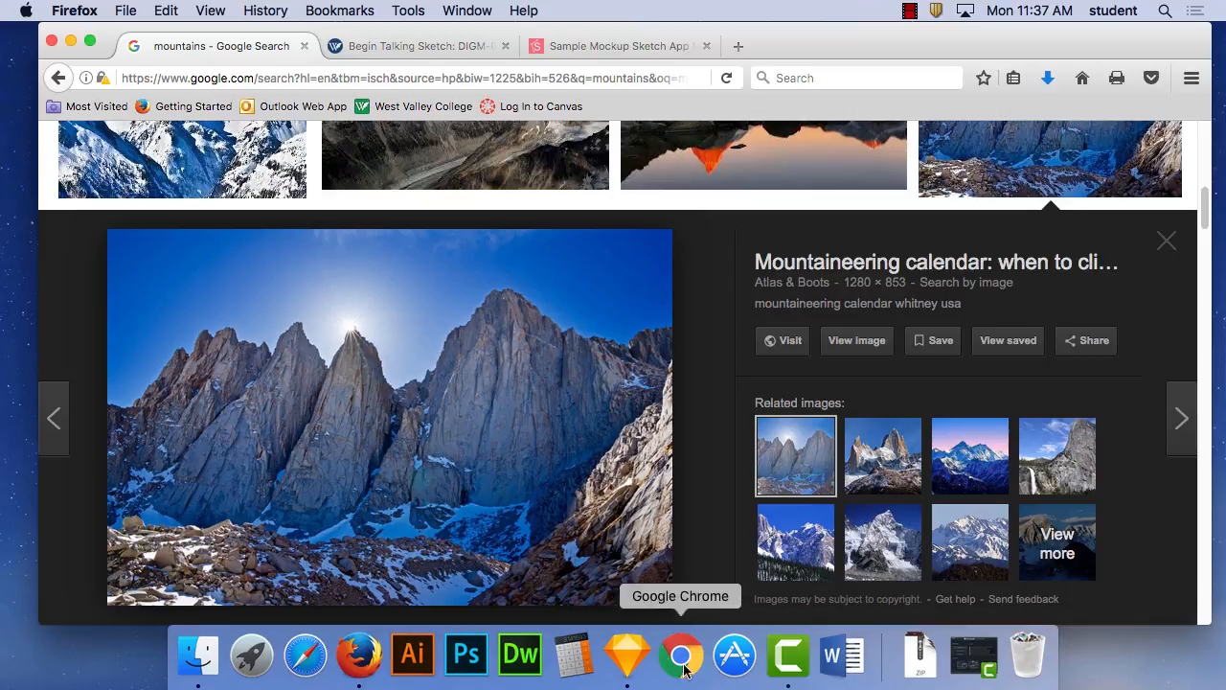
# - Switch to Sketch and paste the copied mountain picture into the Main Menu artboard
pyautogui.click(627, 659)
pyautogui.click(166, 11)
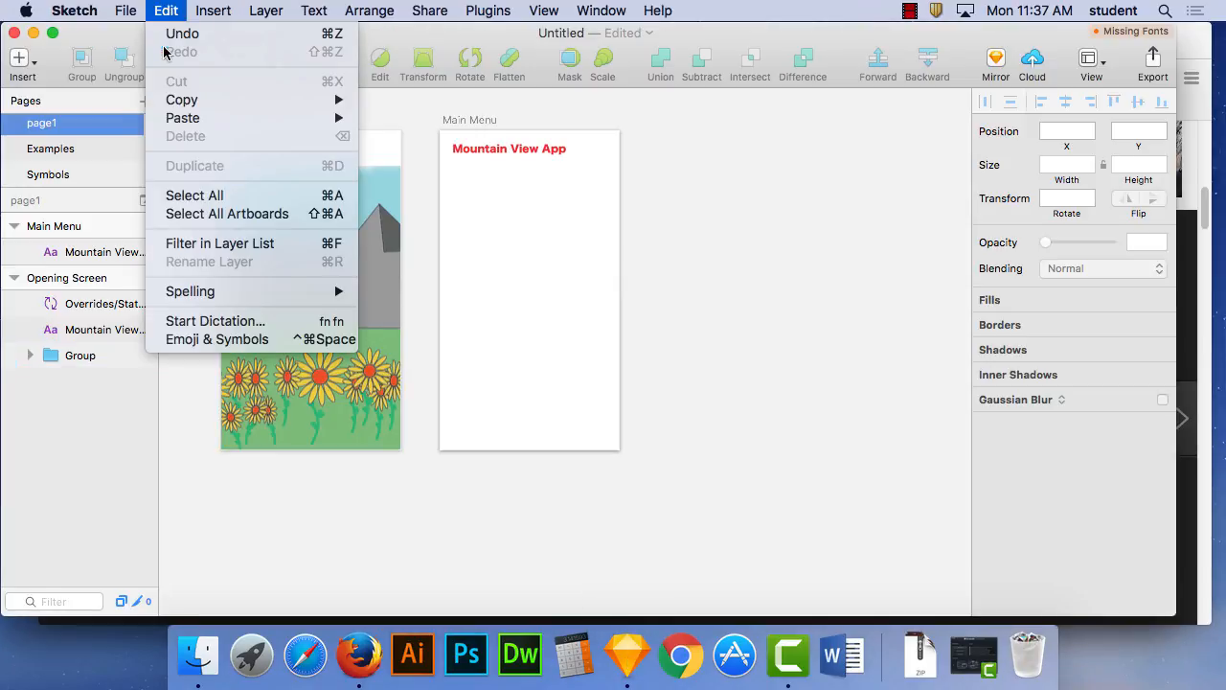
pyautogui.moveTo(196, 123)
pyautogui.click(461, 125)
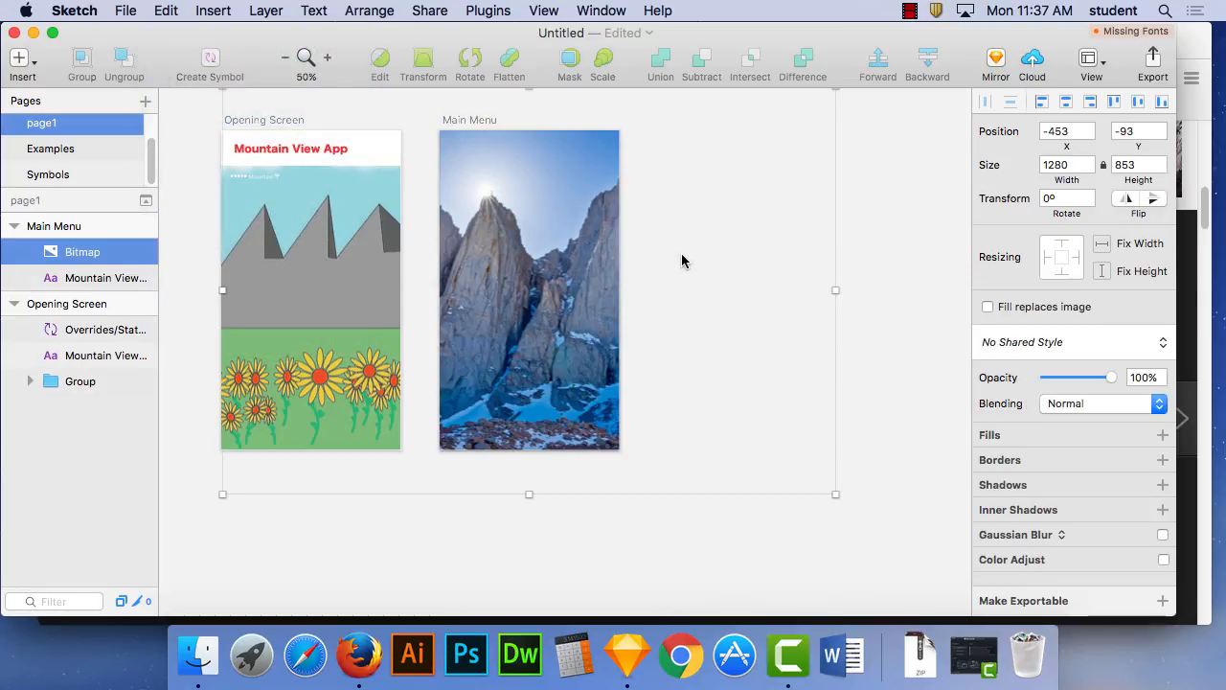
# - Try to move and scale down the pasted mountain picture to fit the Main Menu artboard, and undo the resizing
pyautogui.moveTo(540, 244); pyautogui.dragTo(670, 379)
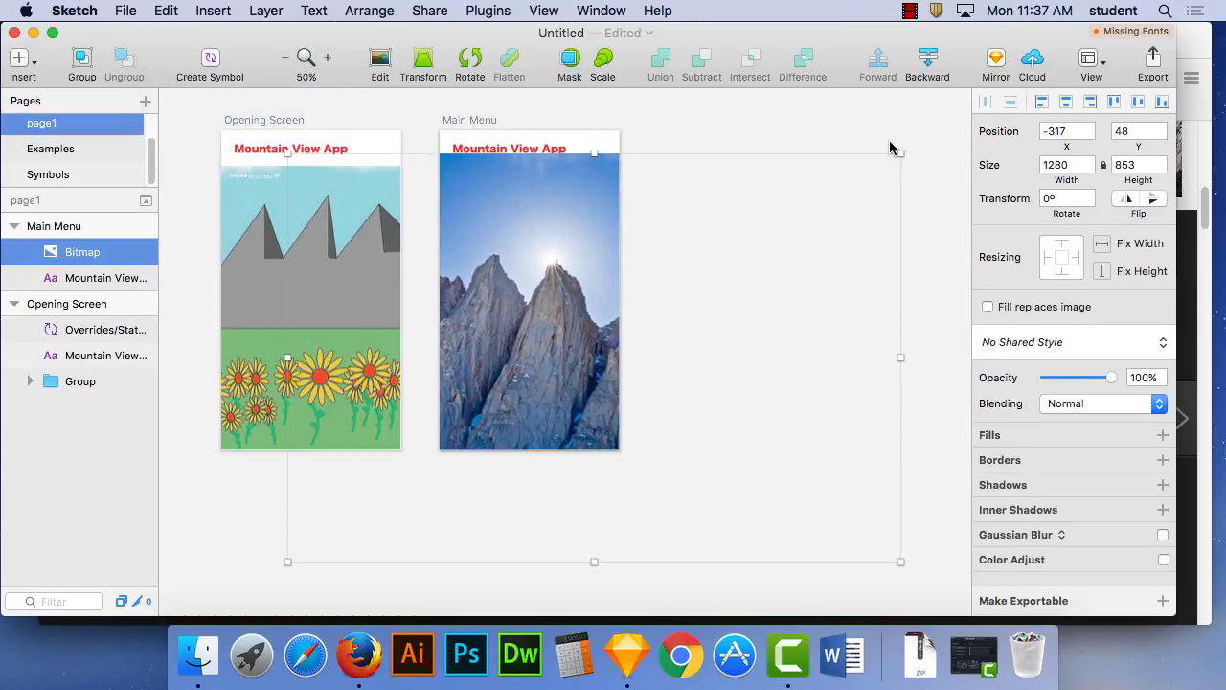
pyautogui.moveTo(902, 151)
pyautogui.mouseDown()
pyautogui.moveTo(662, 277)
pyautogui.moveTo(410, 488)
pyautogui.moveTo(463, 458)
pyautogui.mouseUp()
pyautogui.moveTo(371, 495)
pyautogui.mouseDown()
pyautogui.moveTo(532, 257)
pyautogui.moveTo(464, 377)
pyautogui.mouseUp()
pyautogui.moveTo(264, 460); pyautogui.dragTo(537, 613)
pyautogui.moveTo(383, 552); pyautogui.dragTo(546, 497)
pyautogui.click(165, 9)
pyautogui.click(177, 32)
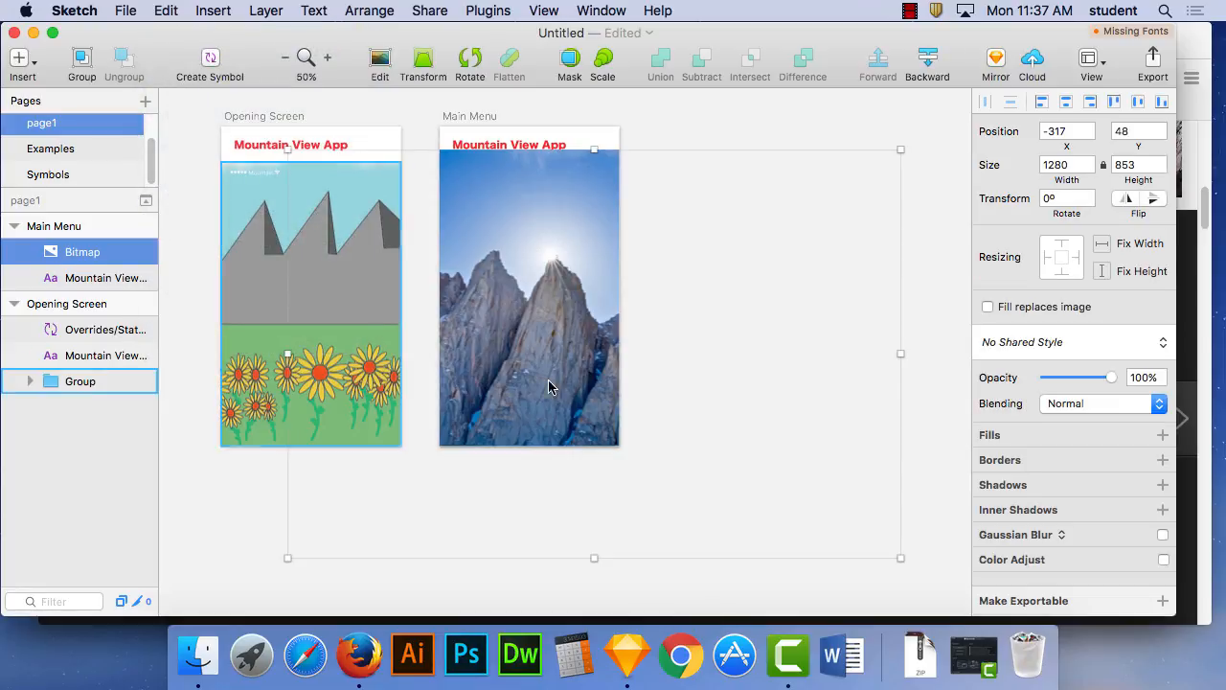
# - Scale the mountain picture to about 375 × 250 and place it under the Main Menu title at X 0, Y 83
pyautogui.moveTo(537, 314); pyautogui.dragTo(558, 271)
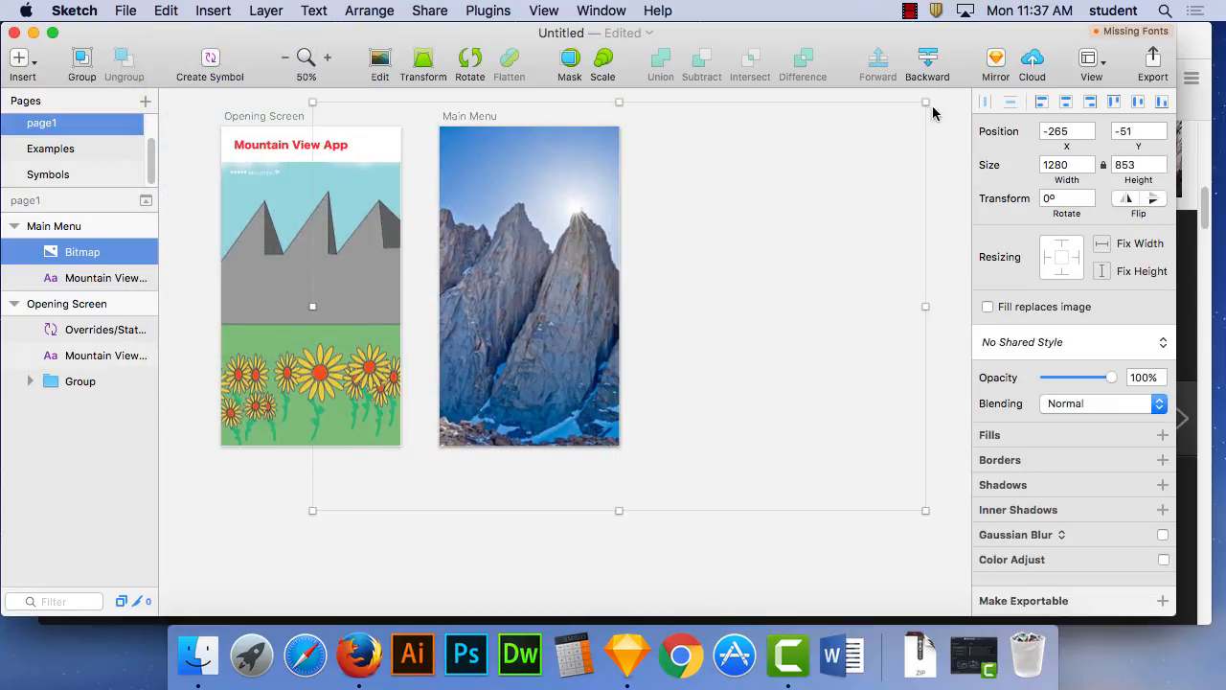
pyautogui.moveTo(925, 100); pyautogui.dragTo(588, 330)
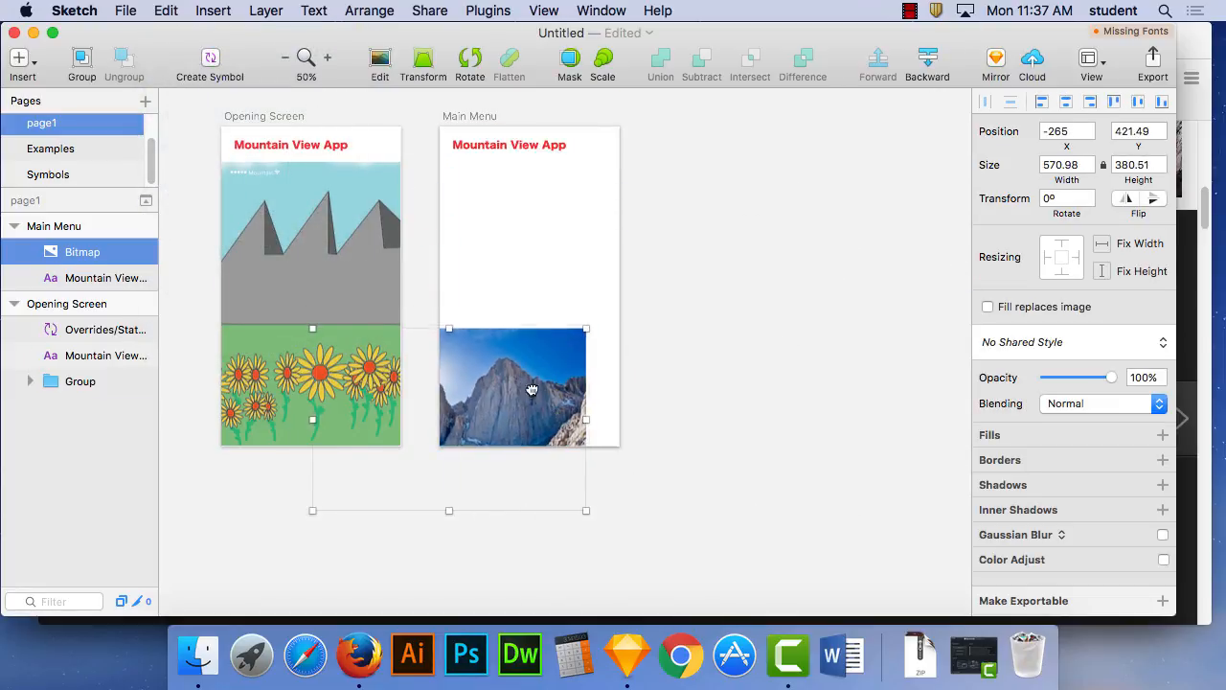
pyautogui.moveTo(541, 396); pyautogui.dragTo(681, 246)
pyautogui.moveTo(725, 180); pyautogui.dragTo(619, 250)
pyautogui.moveTo(546, 302); pyautogui.dragTo(534, 224)
pyautogui.moveTo(606, 285); pyautogui.dragTo(625, 306)
pyautogui.moveTo(547, 240); pyautogui.dragTo(548, 232)
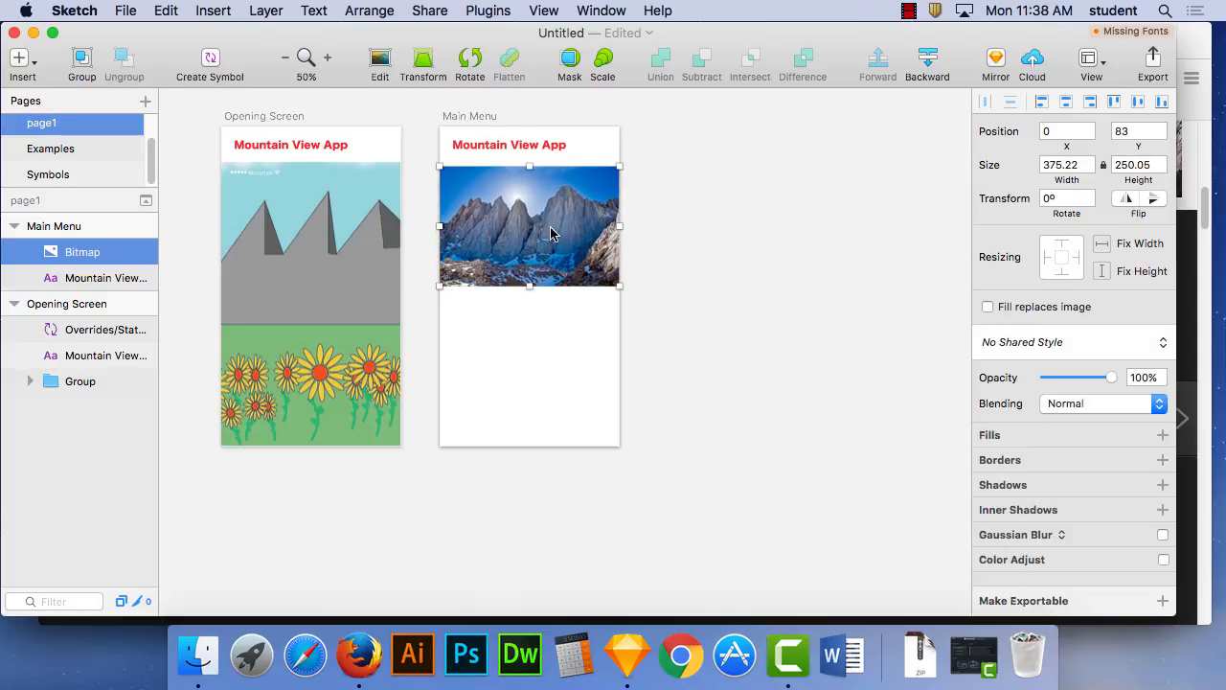
# - Nudge the mountain picture up to Y 76, closer to the Mountain View App title
pyautogui.press('super+plus')
pyautogui.press('super+plus')
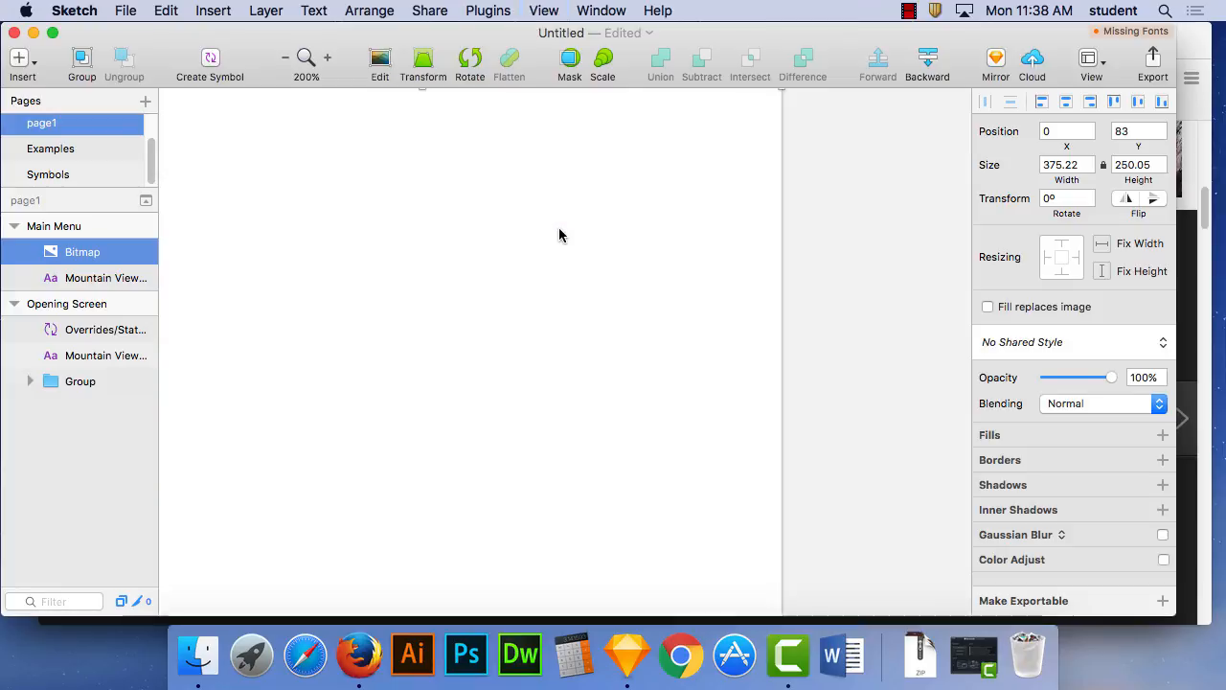
pyautogui.moveTo(447, 237); pyautogui.dragTo(743, 569)
pyautogui.press('super+minus')
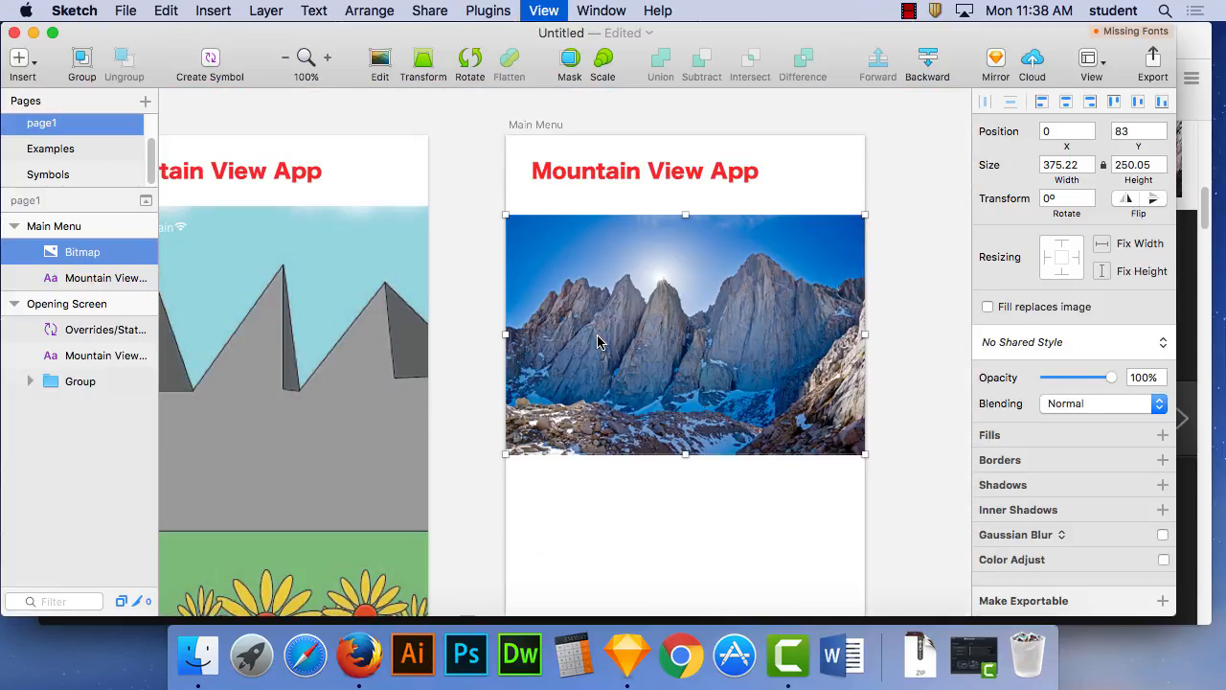
pyautogui.press('Up')
pyautogui.press('Up')
pyautogui.press('Up')
pyautogui.press('Up')
pyautogui.press('Up')
pyautogui.press('Up')
pyautogui.press('Up')
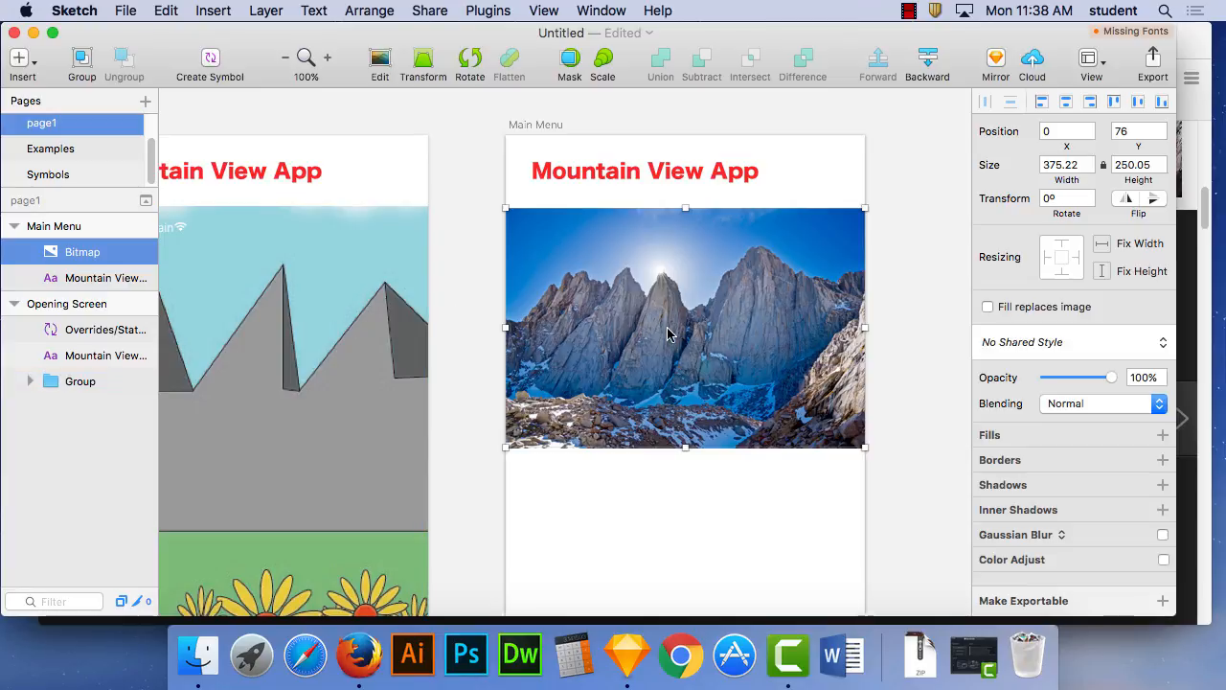
# - Draw a circle about 198 × 198 over the mountain picture on the Main Menu artboard, at about X 11, Y 98
pyautogui.click(226, 7)
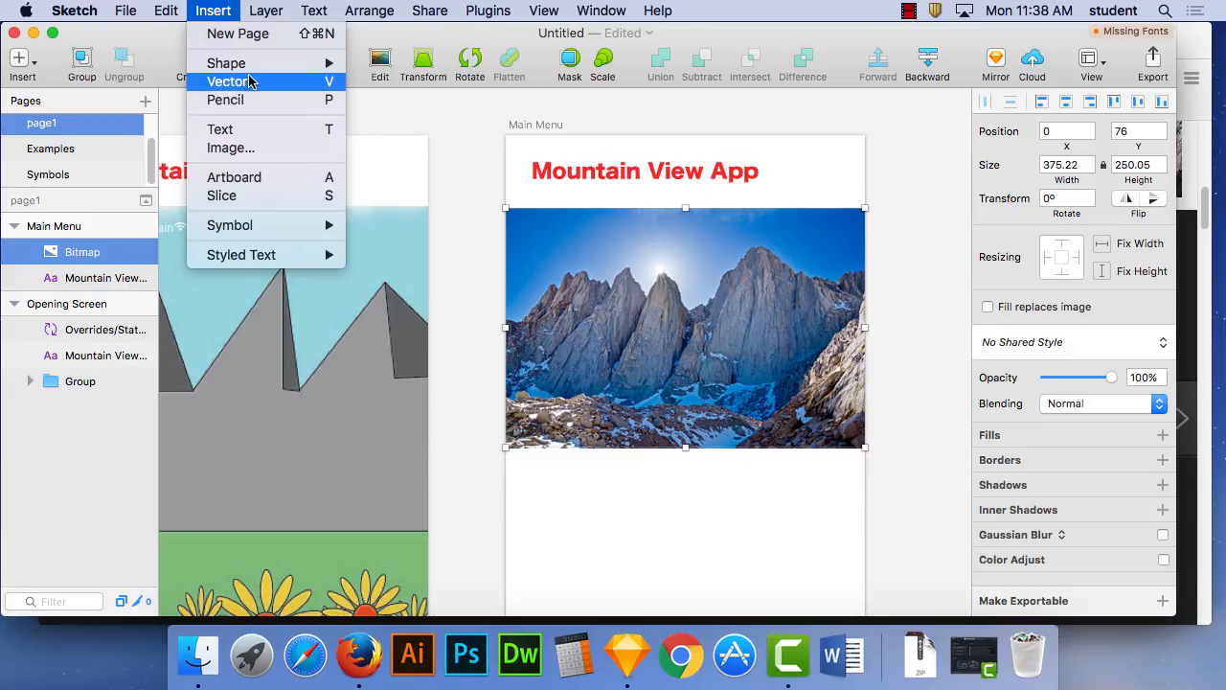
pyautogui.moveTo(261, 63)
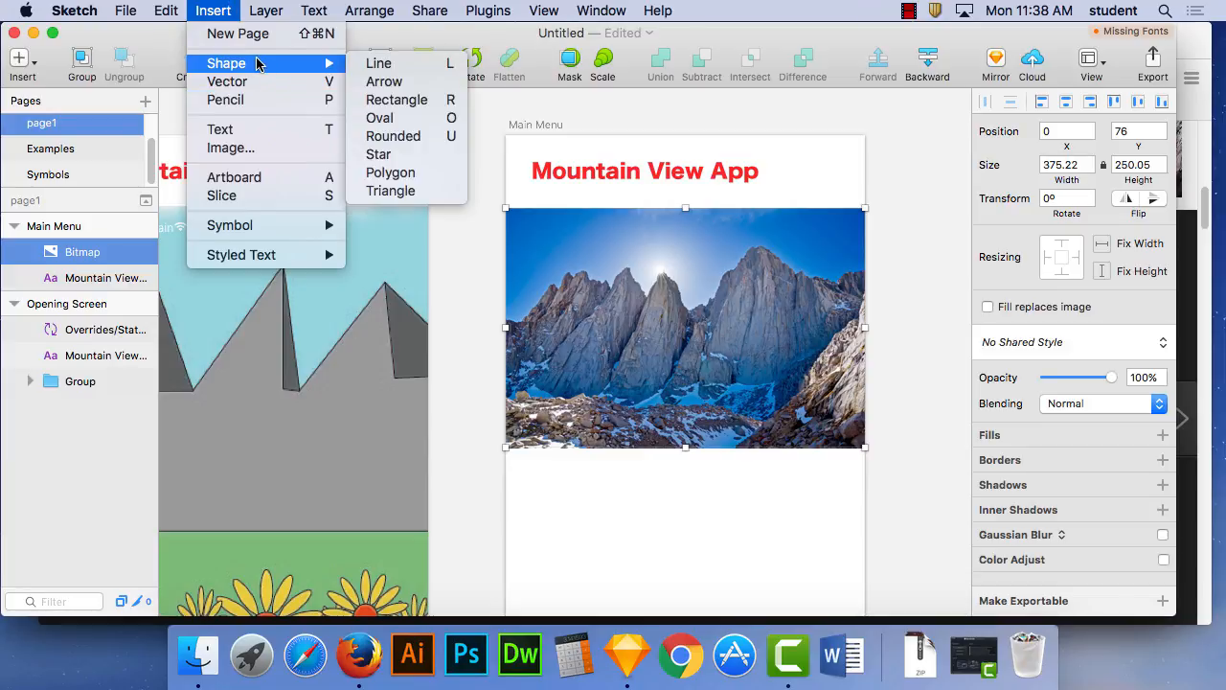
pyautogui.click(393, 121)
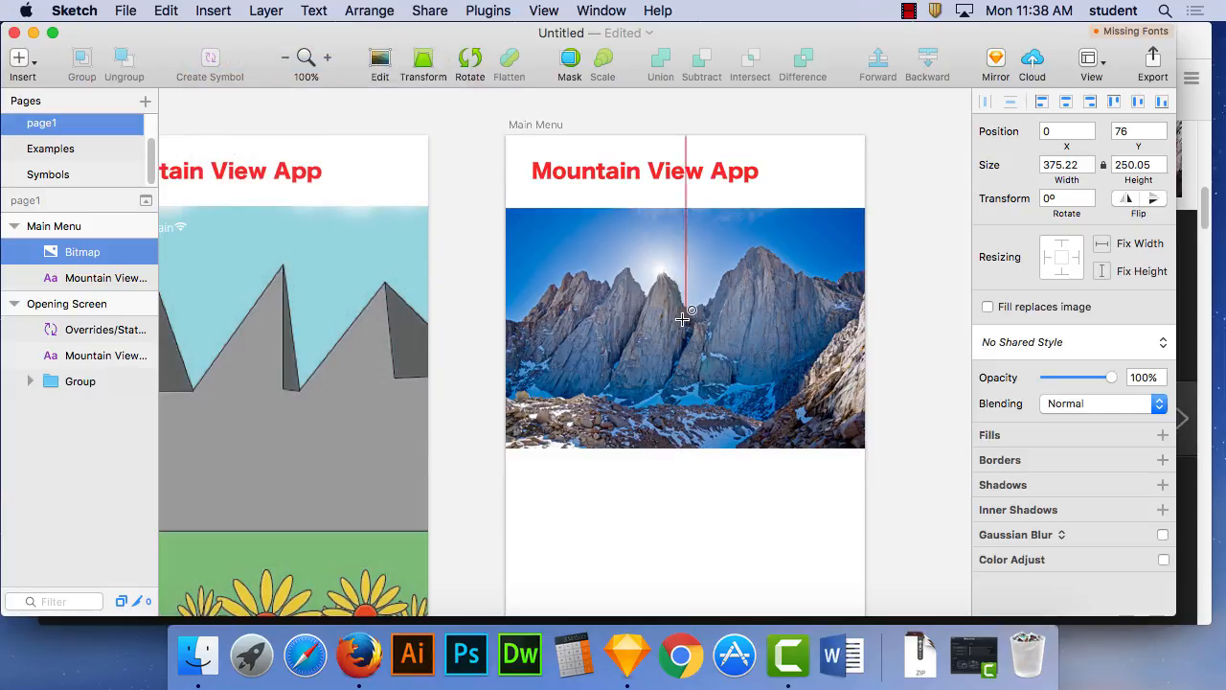
pyautogui.moveTo(516, 228); pyautogui.dragTo(719, 402)
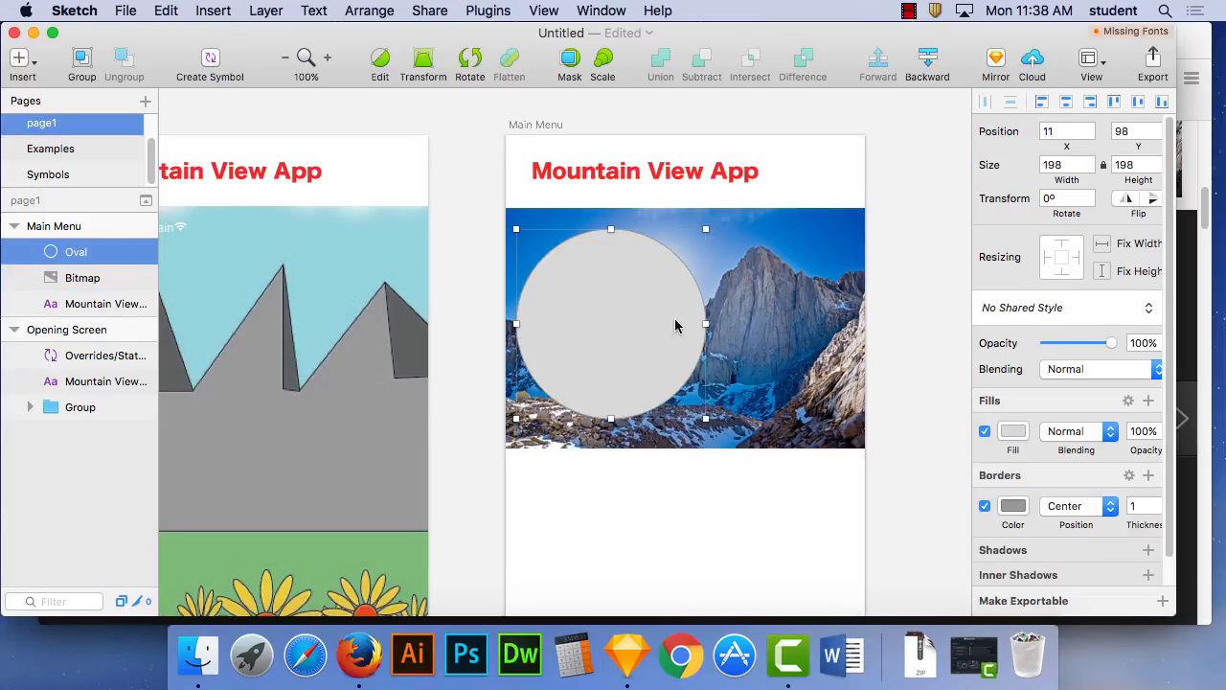
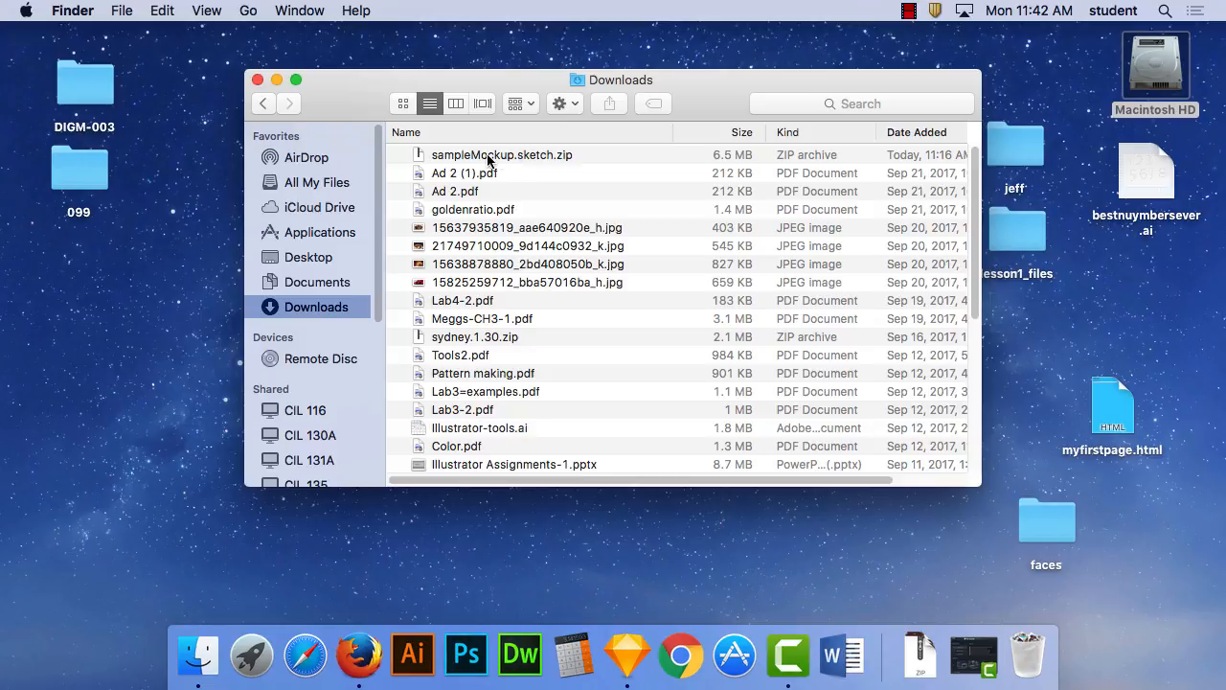
# - Unpack sampleMockup.sketch.zip from the Downloads folder and open the extracted sampleMockup.sketch in Sketch to view the two phone mockups
pyautogui.doubleClick(512, 157)
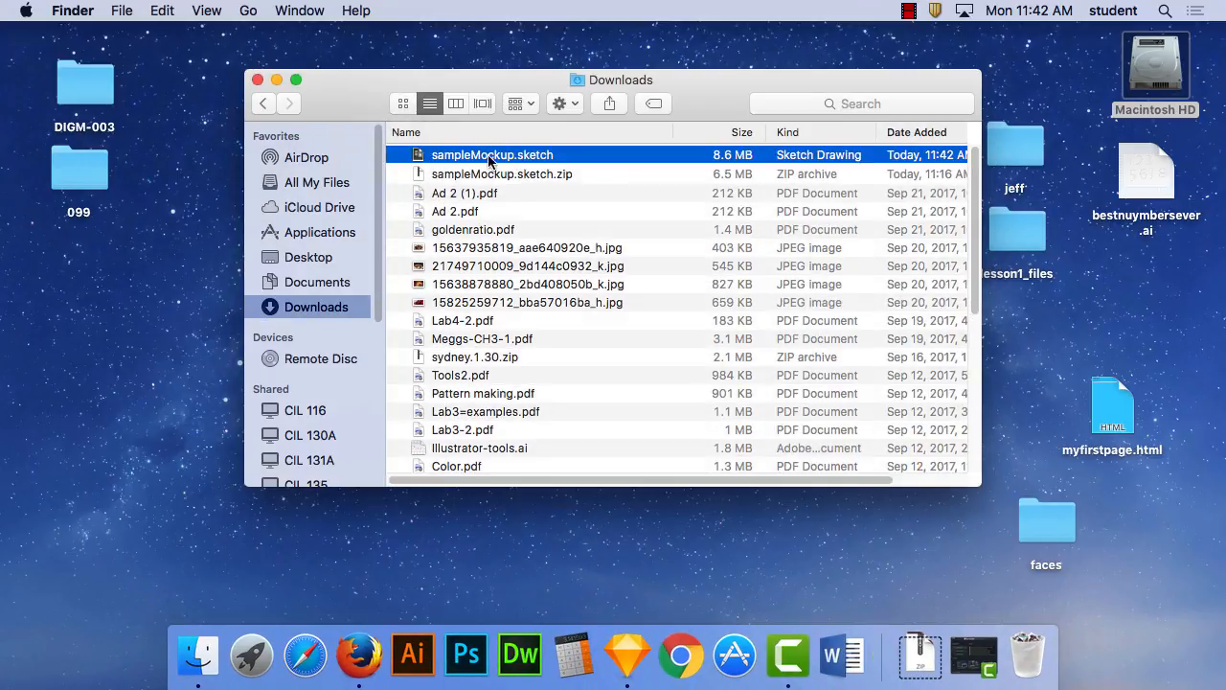
pyautogui.doubleClick(484, 156)
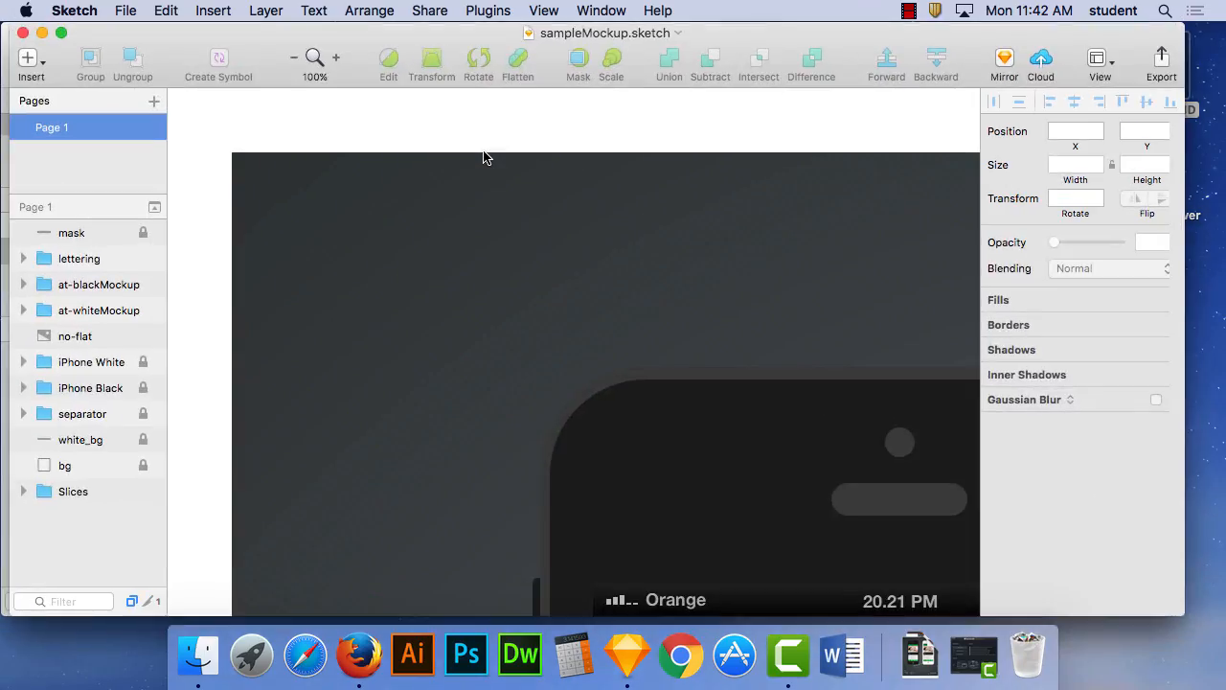
pyautogui.press('super+1')
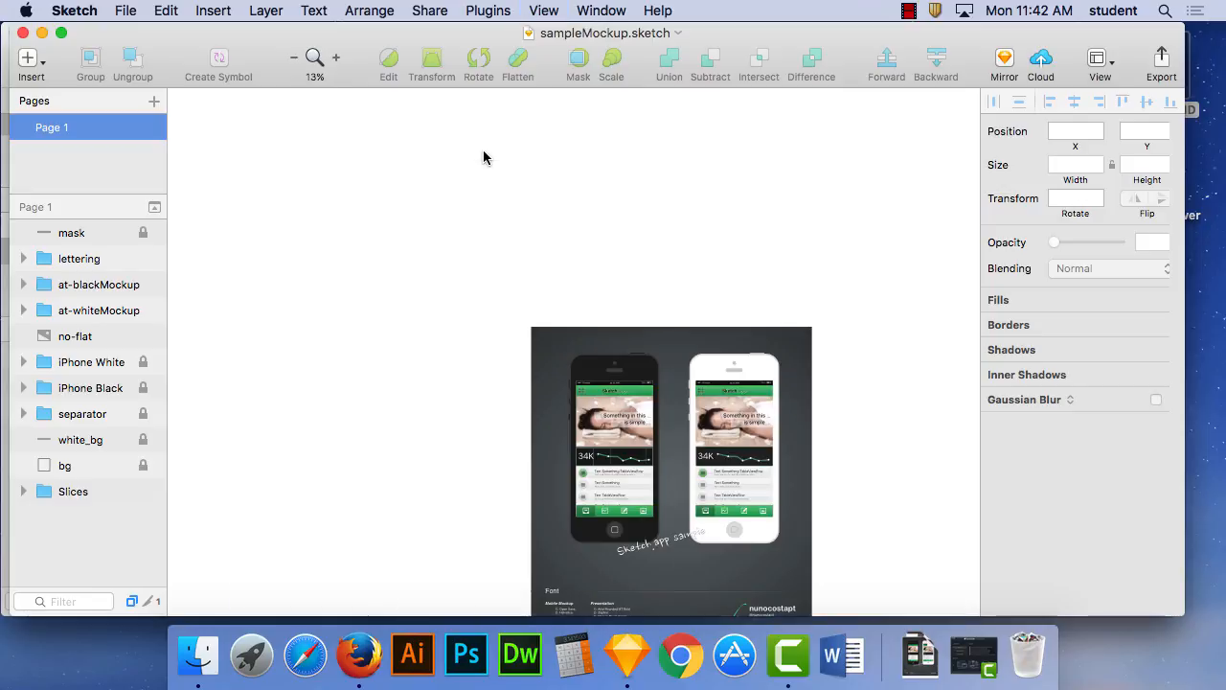
pyautogui.moveTo(568, 313); pyautogui.dragTo(446, 284)
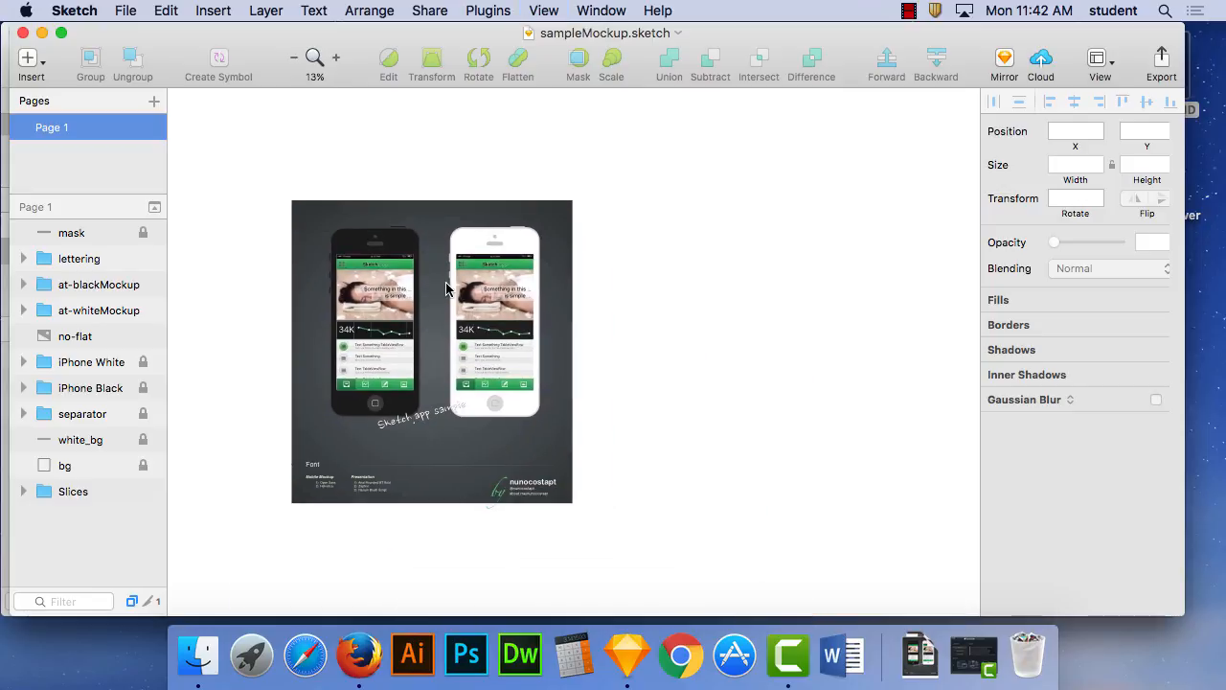
pyautogui.scroll(5, 446, 284)
pyautogui.moveTo(289, 251); pyautogui.dragTo(673, 256)
# - Examine how the white phone mockup is built, including the Home Button, Camera, Main Body, Border and On/Off layers of iPhone White
pyautogui.click(604, 350)
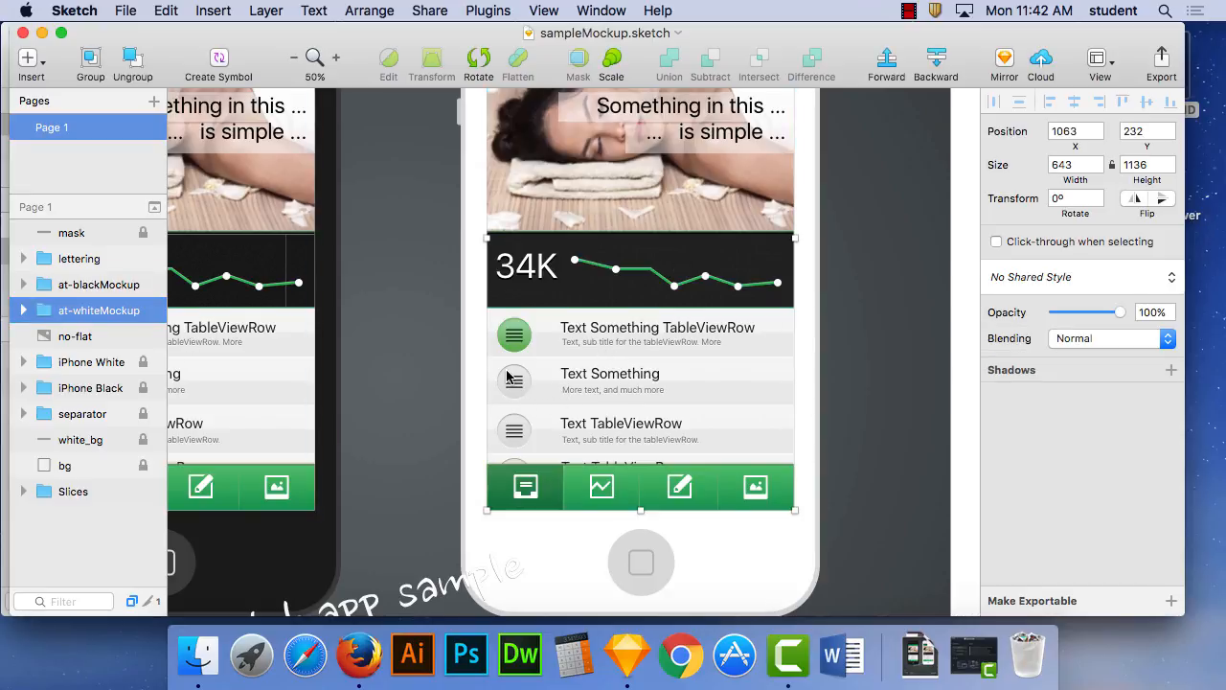
pyautogui.click(23, 311)
pyautogui.click(23, 310)
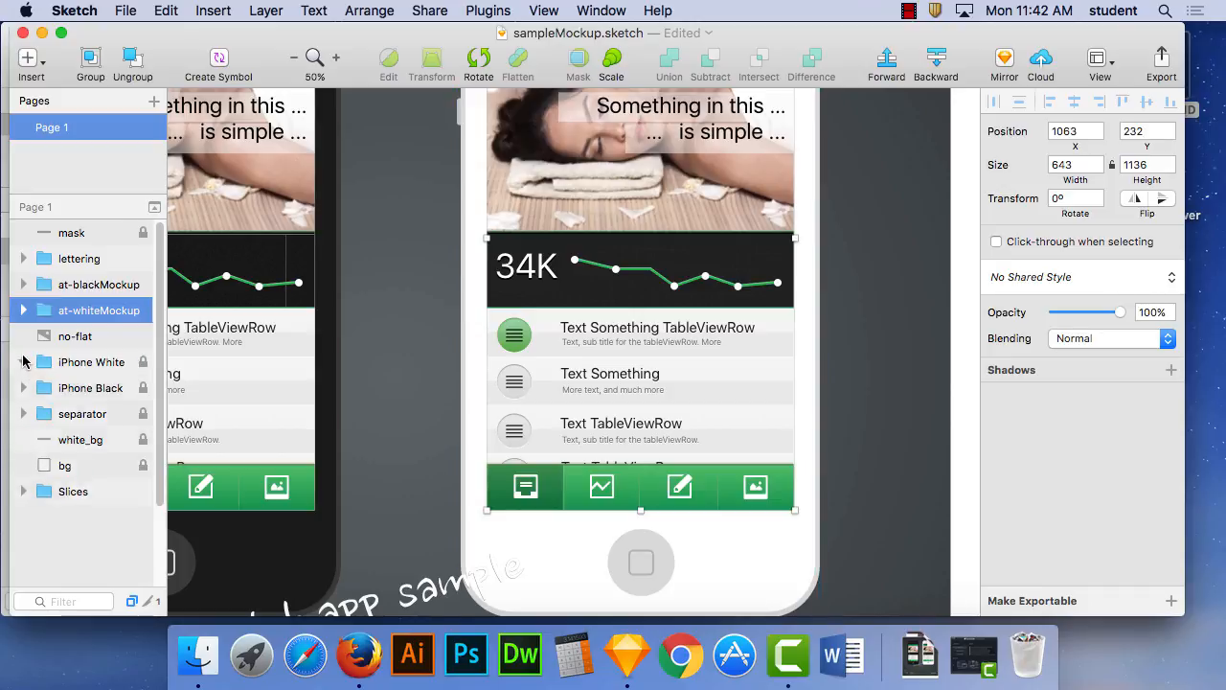
pyautogui.click(23, 362)
pyautogui.click(77, 413)
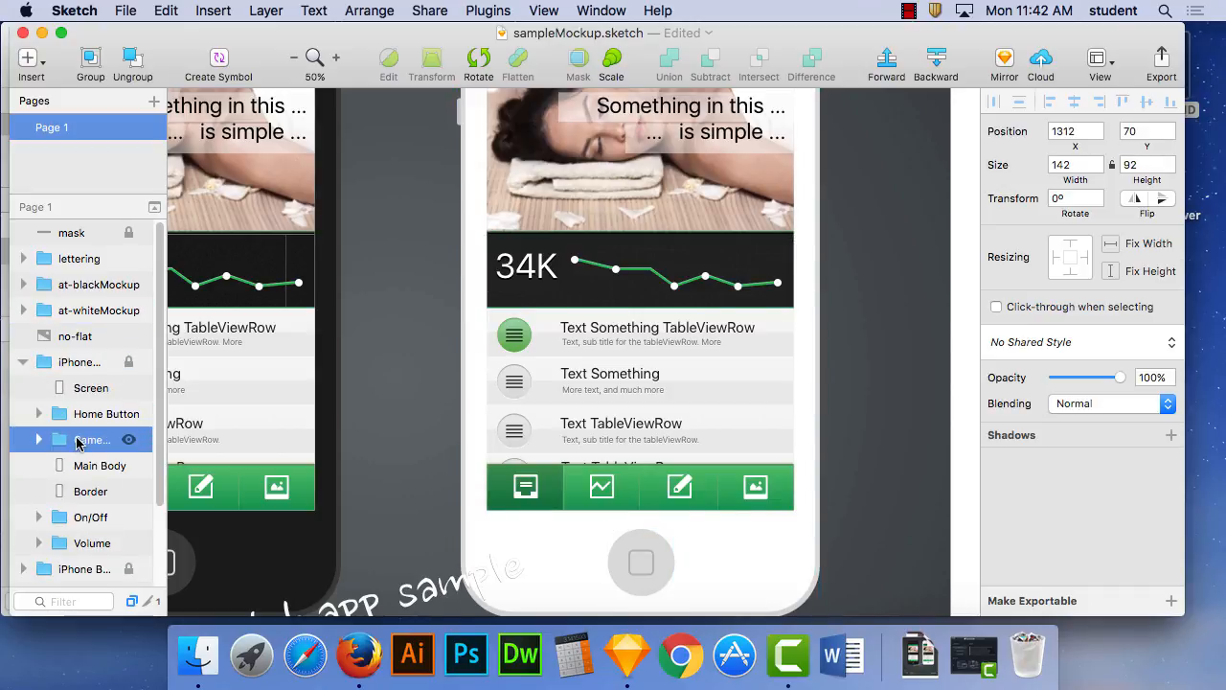
pyautogui.click(96, 490)
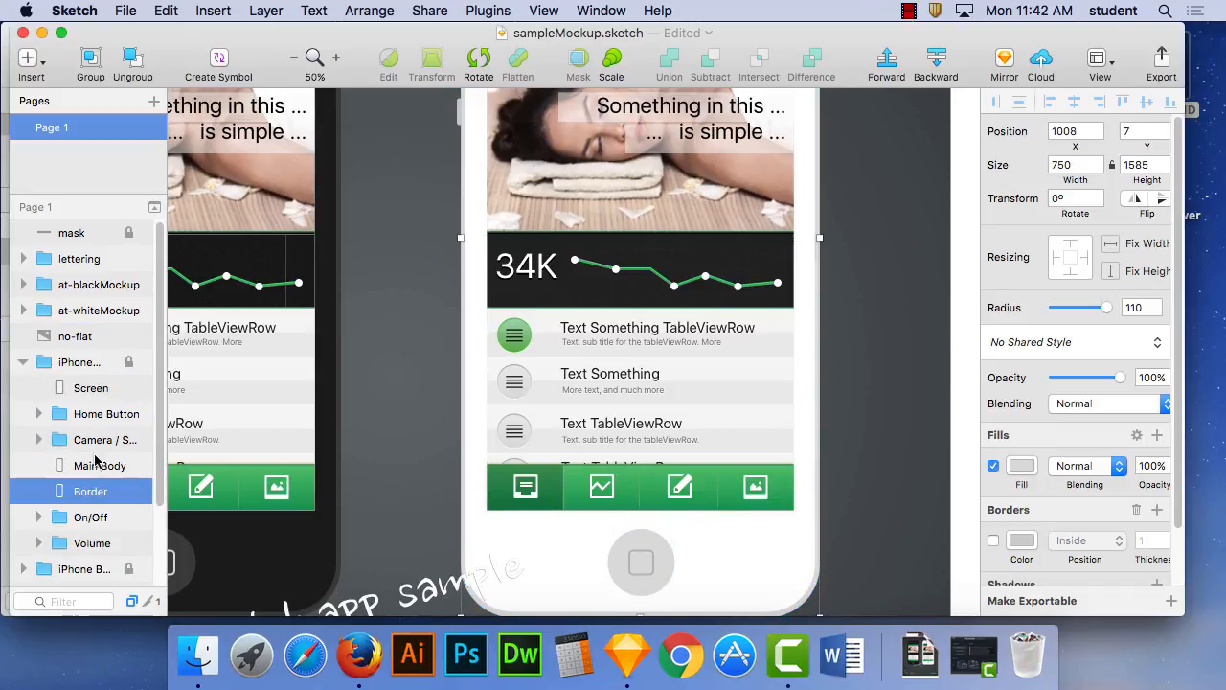
pyautogui.click(96, 465)
pyautogui.click(99, 440)
pyautogui.click(94, 414)
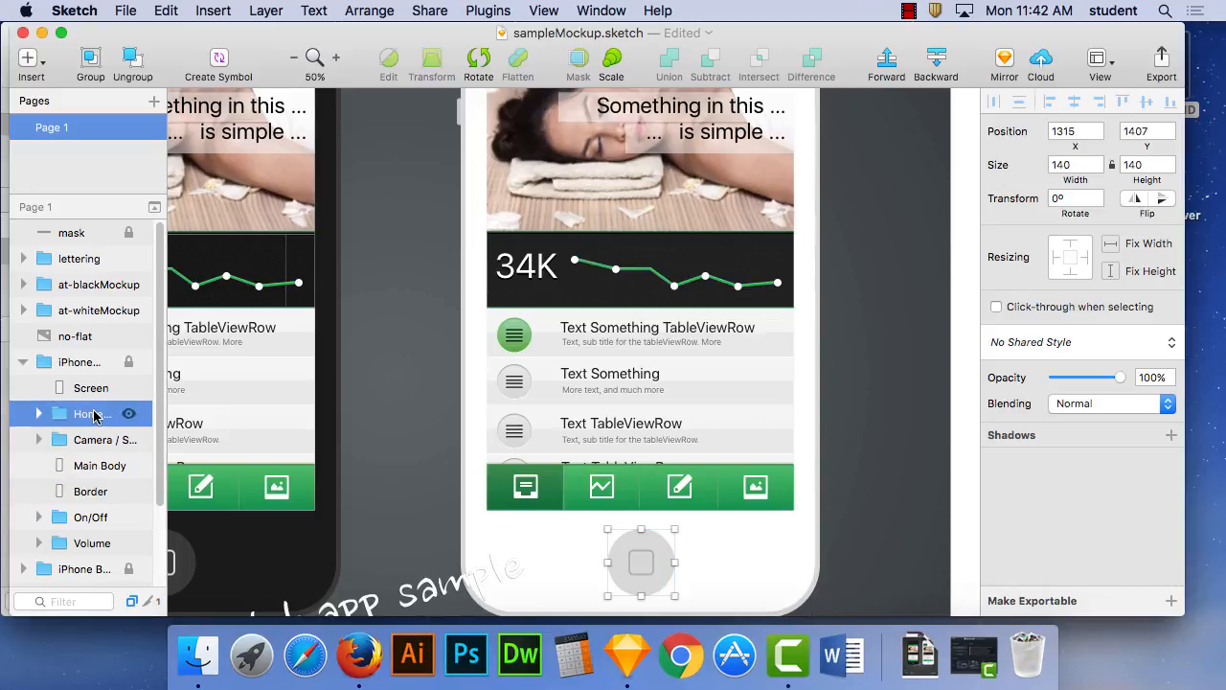
pyautogui.click(96, 518)
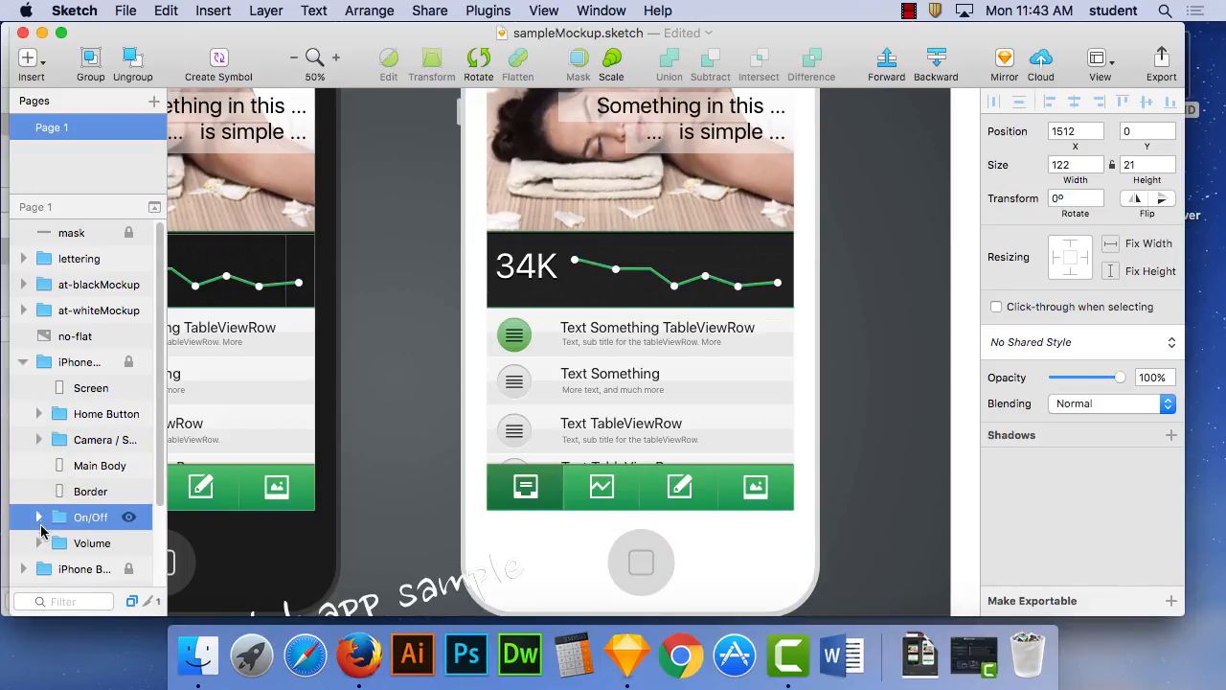
pyautogui.click(38, 517)
pyautogui.click(103, 543)
pyautogui.click(86, 466)
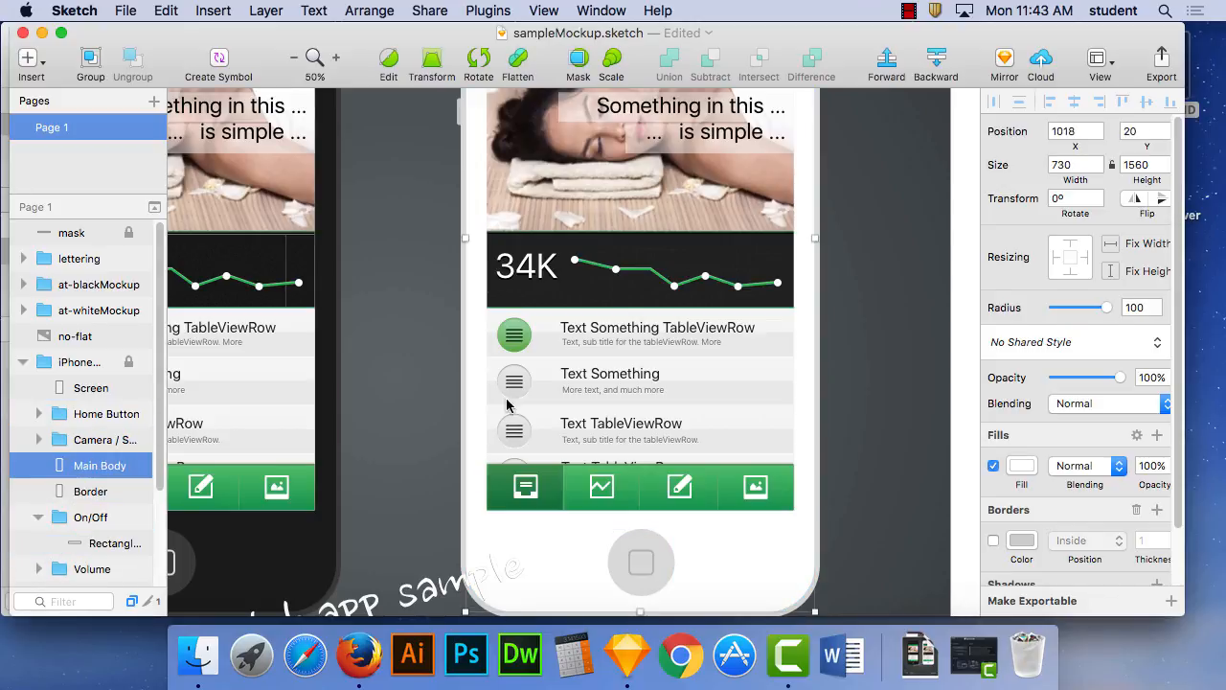
# - Look over the at-whiteMockup screen from its header to its tab bar, and the sample mockup as a whole
pyautogui.click(709, 355)
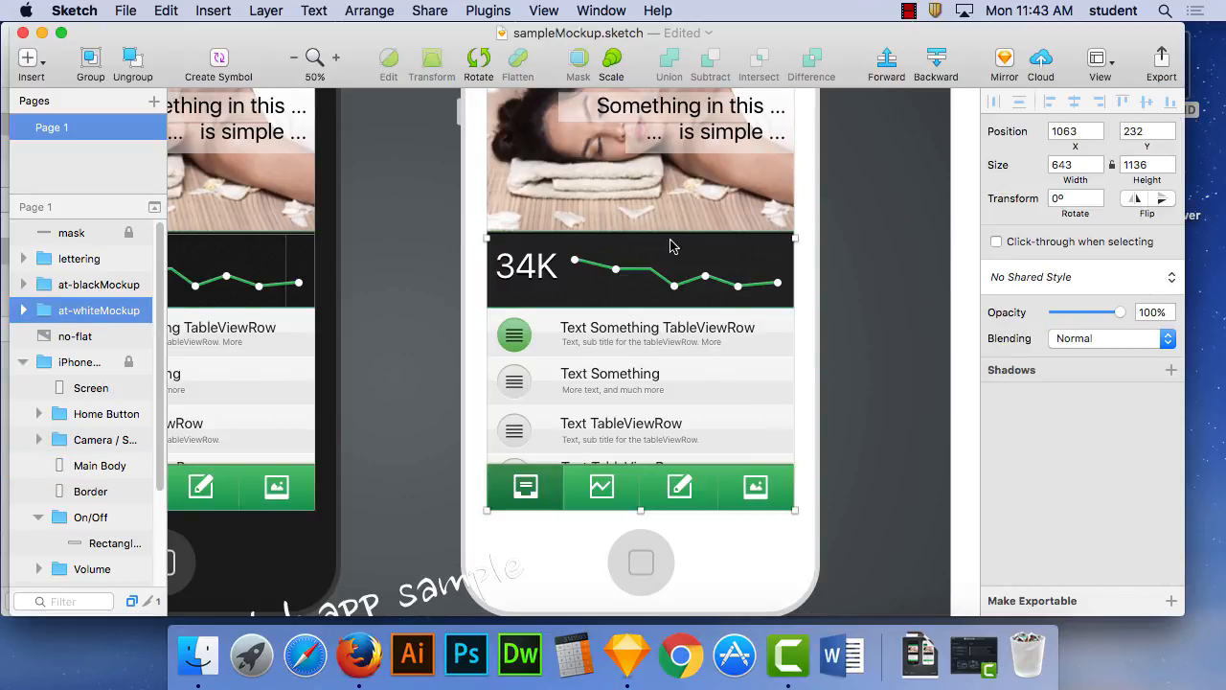
pyautogui.moveTo(635, 243); pyautogui.dragTo(533, 368)
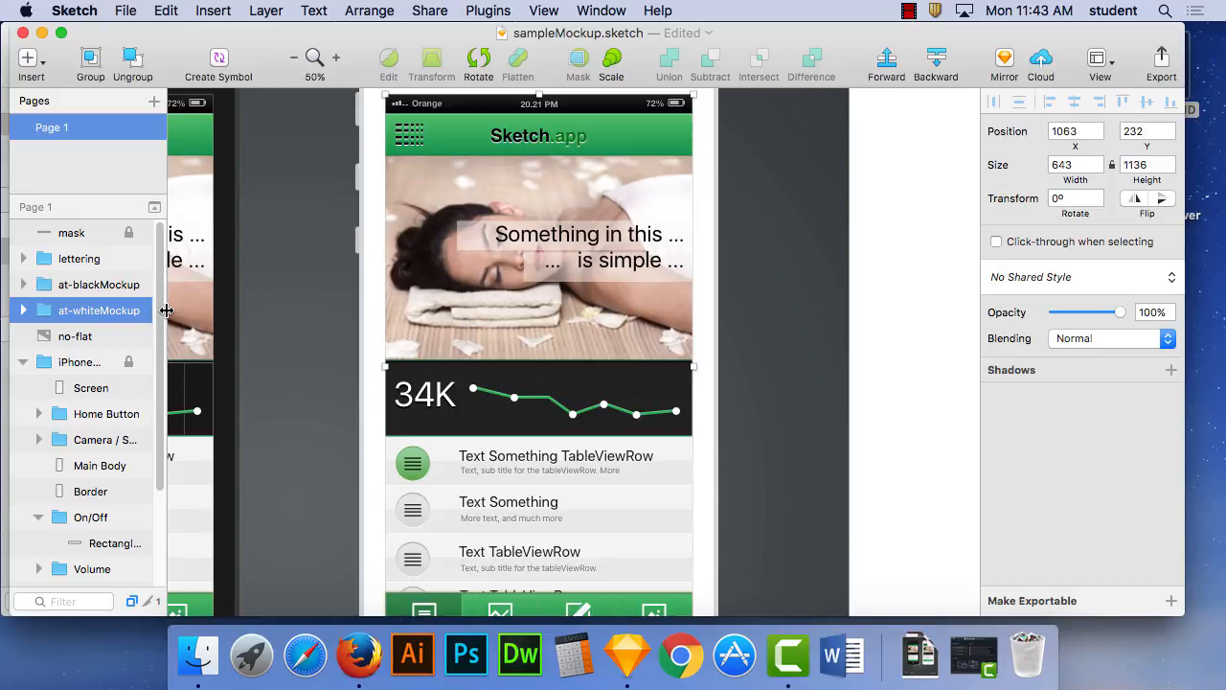
pyautogui.press('super+minus')
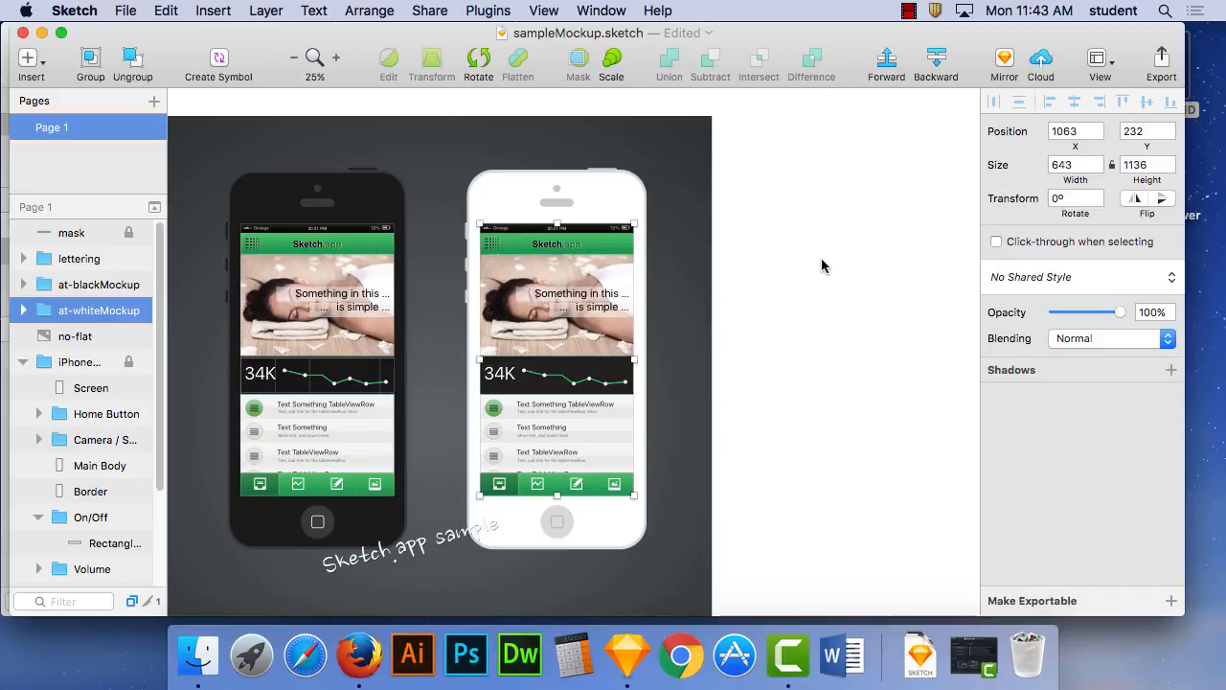
pyautogui.press('super+minus')
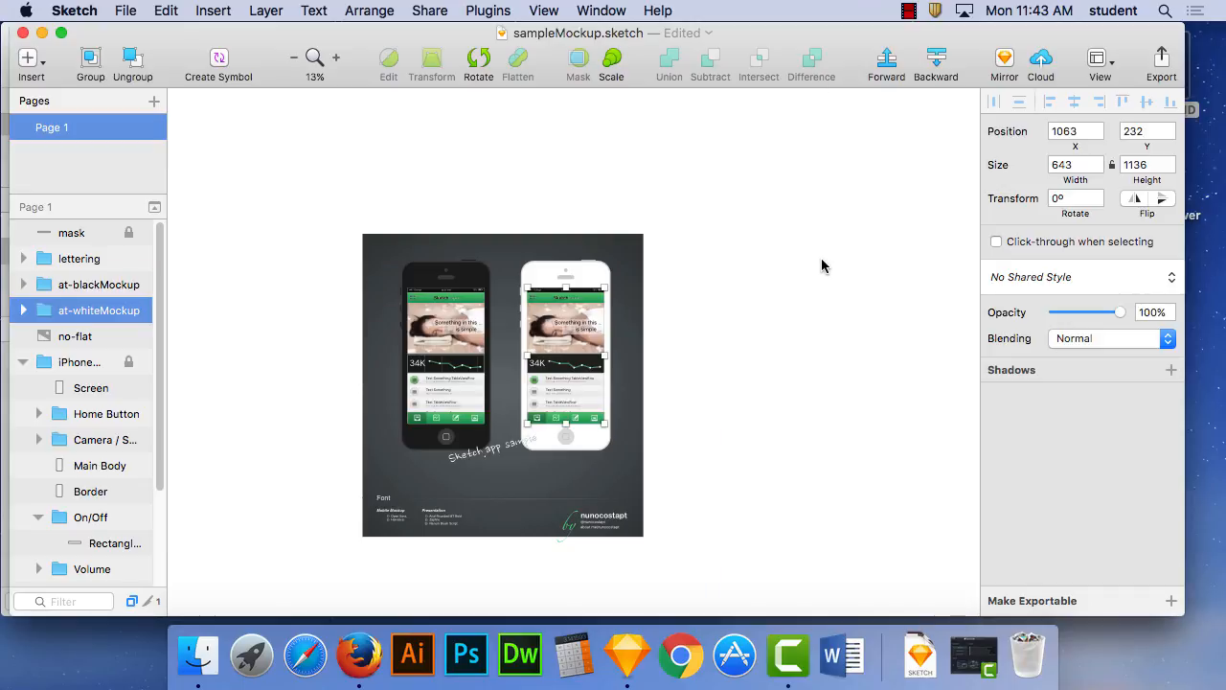
# - Return to the Untitled document and insert the Search Bar symbol under the Main Menu's Mountain View App title, at about X 2, Y 54
pyautogui.moveTo(393, 42); pyautogui.dragTo(847, 306)
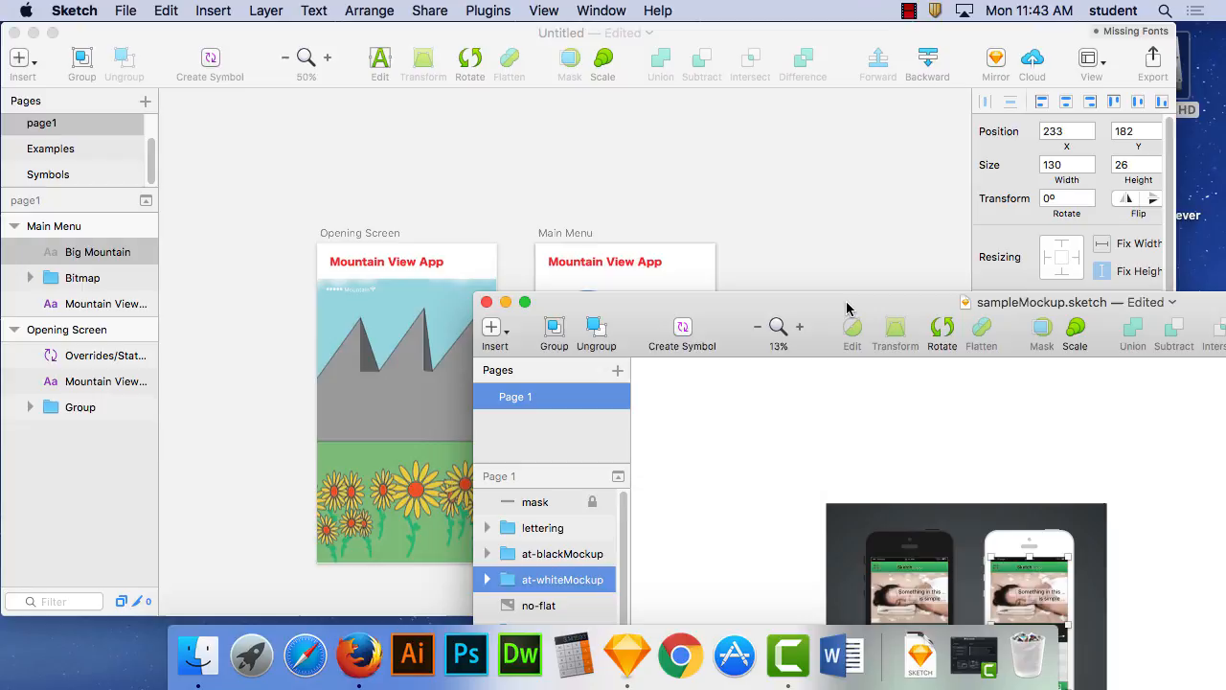
pyautogui.click(461, 150)
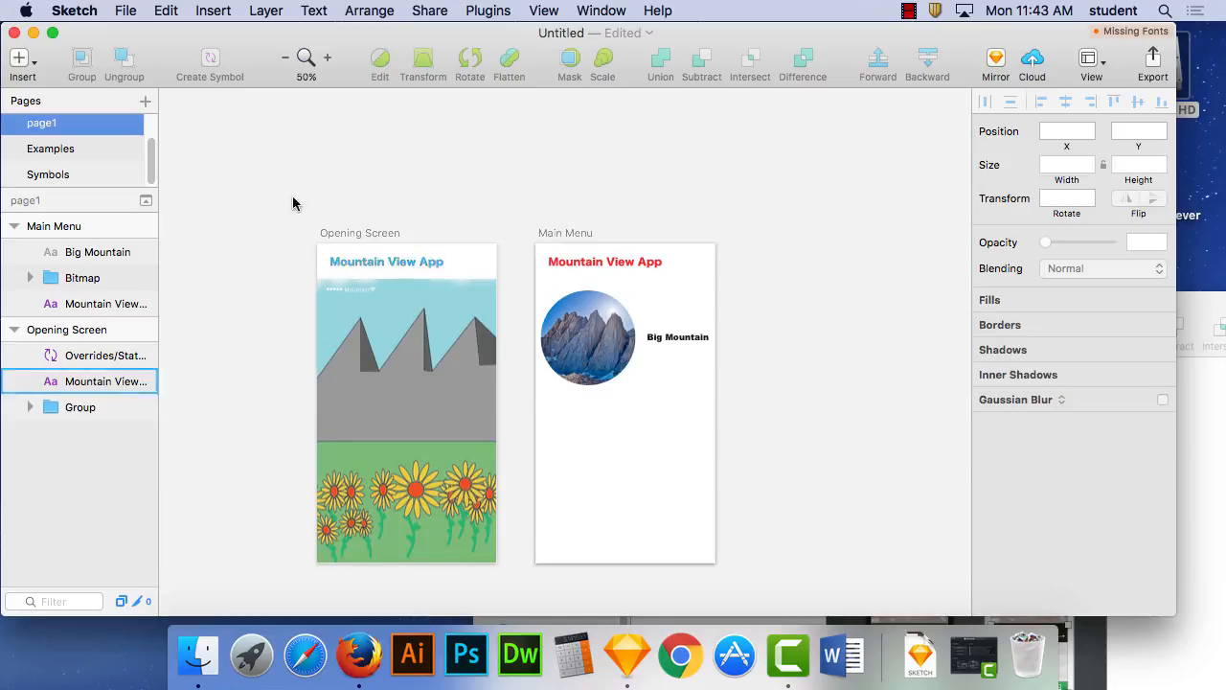
pyautogui.click(213, 9)
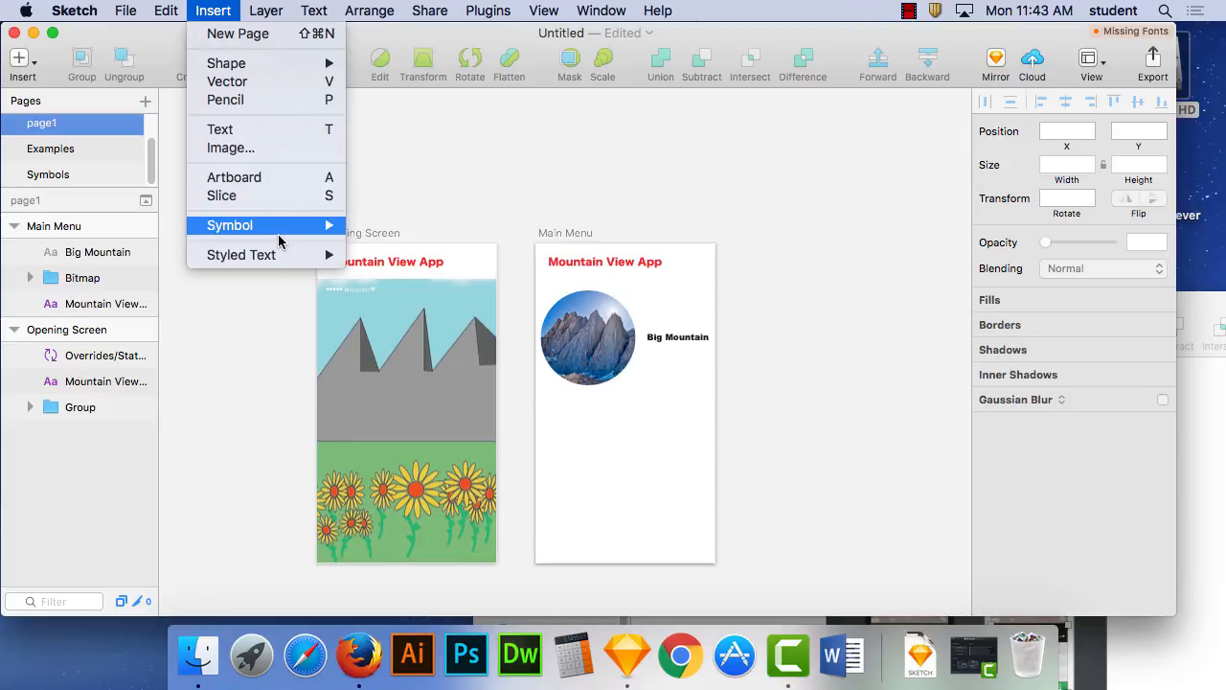
pyautogui.moveTo(279, 227)
pyautogui.moveTo(412, 261)
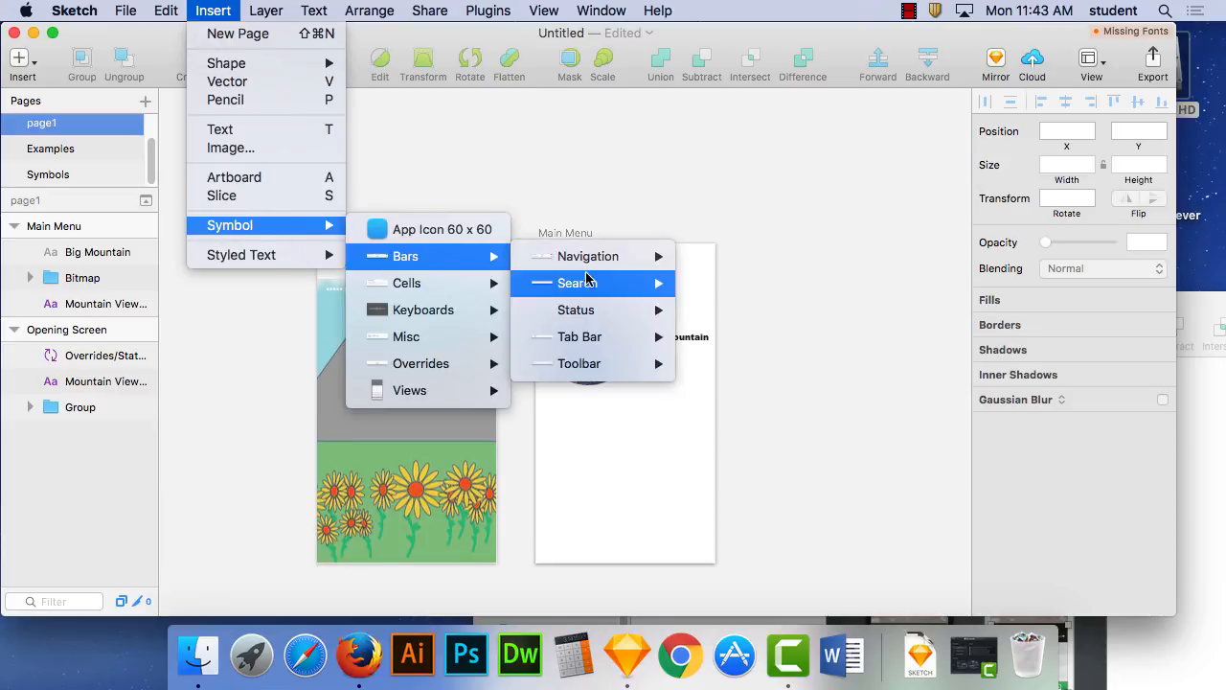
pyautogui.moveTo(588, 364)
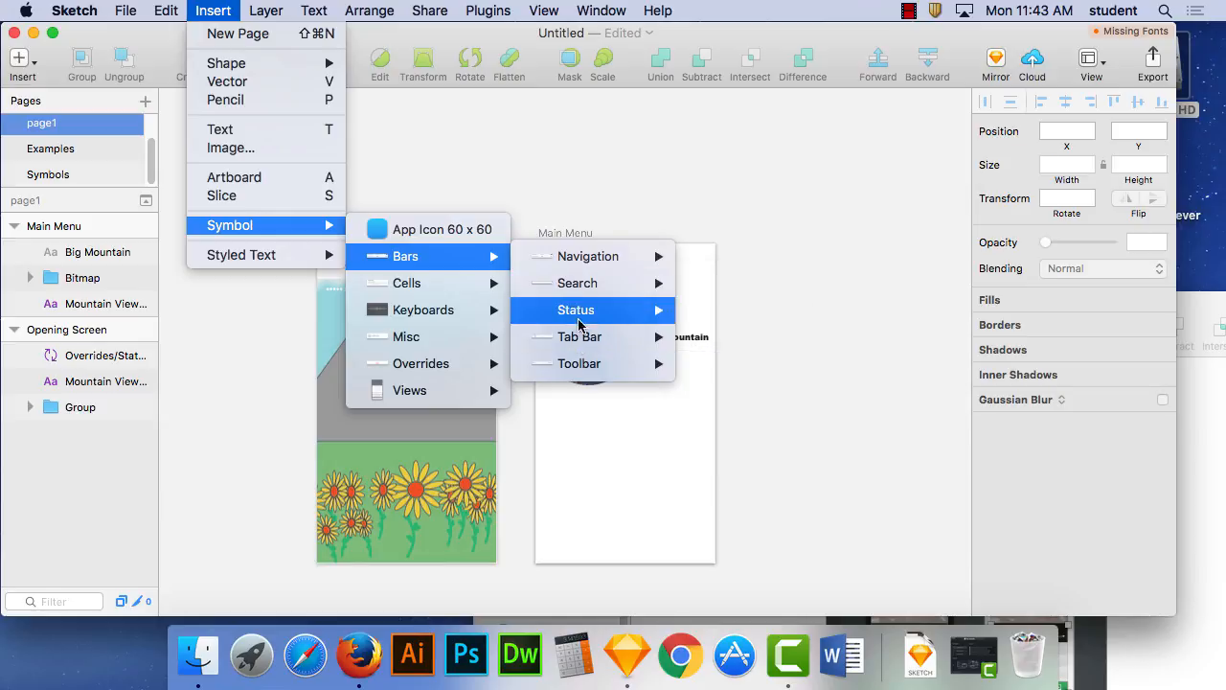
pyautogui.moveTo(578, 292)
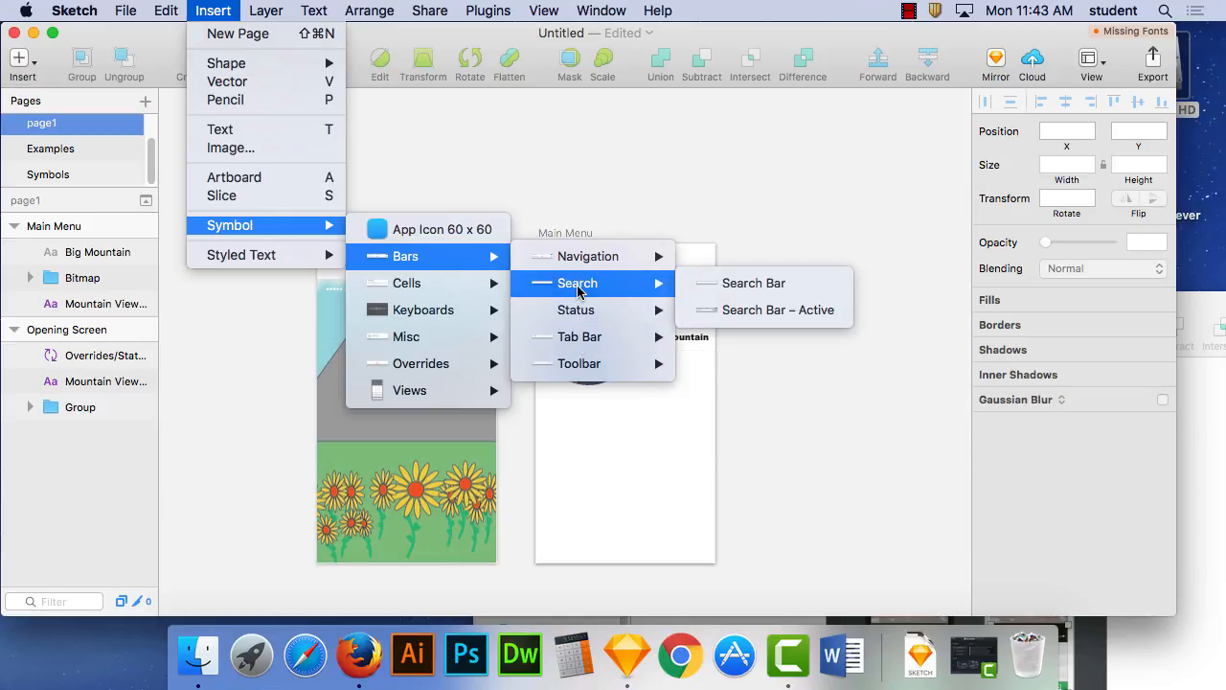
pyautogui.click(747, 293)
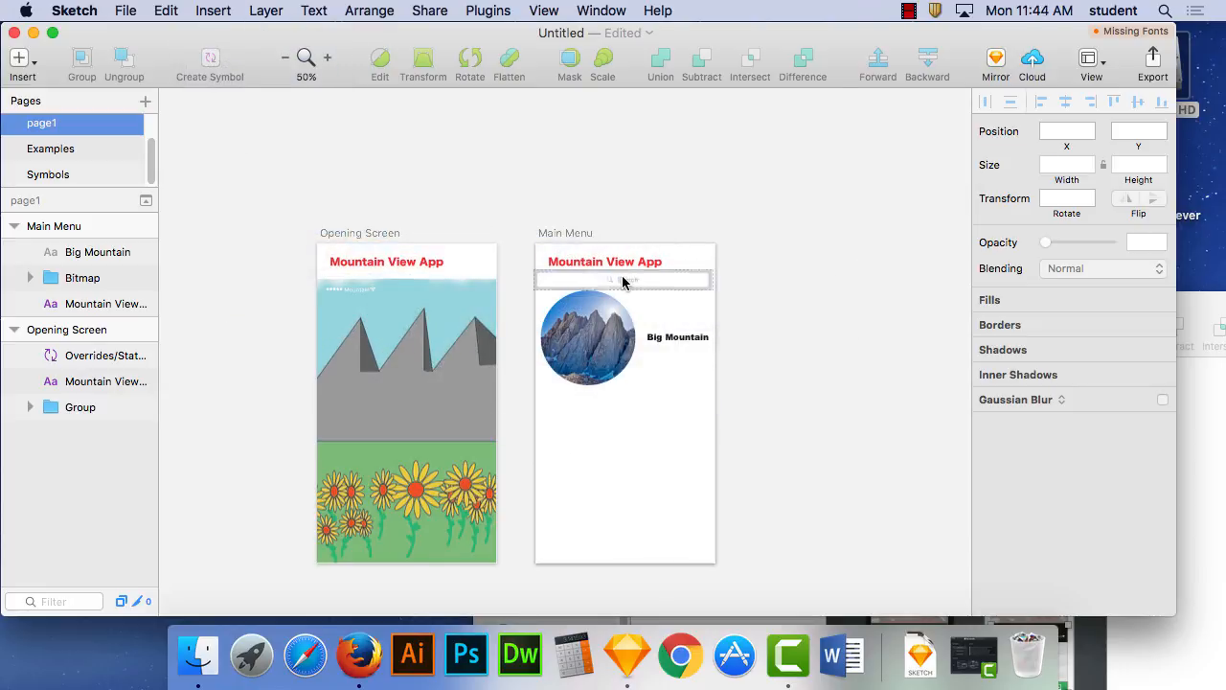
pyautogui.click(626, 284)
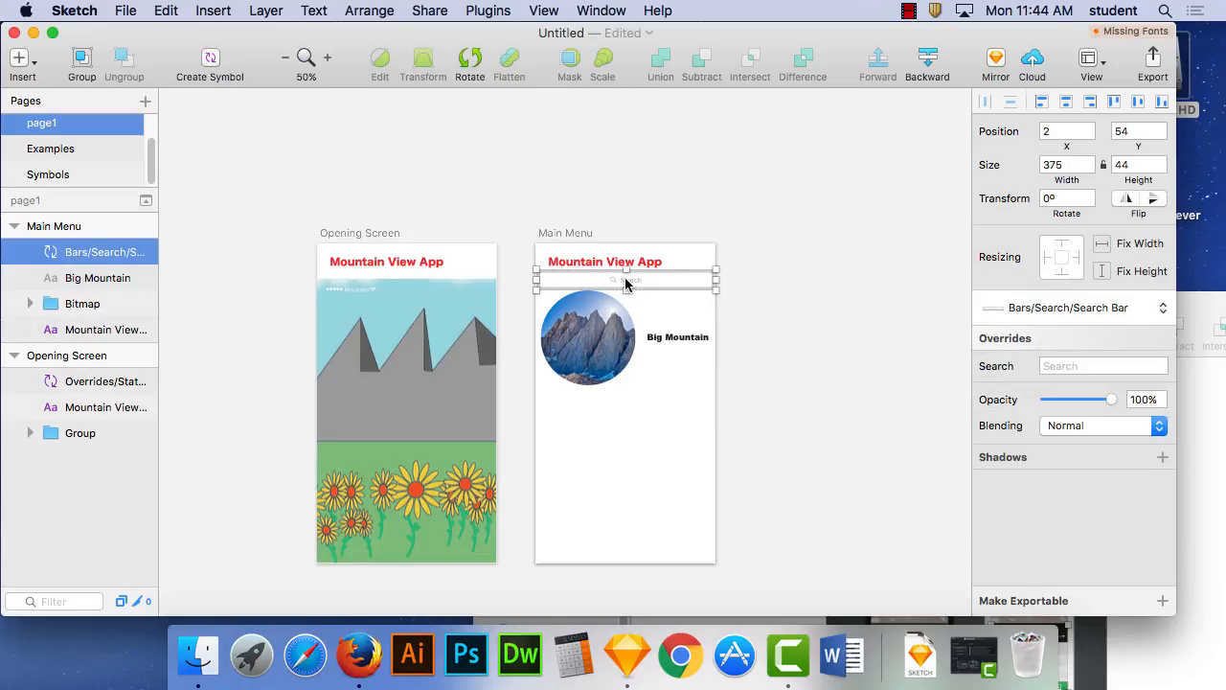
pyautogui.click(828, 297)
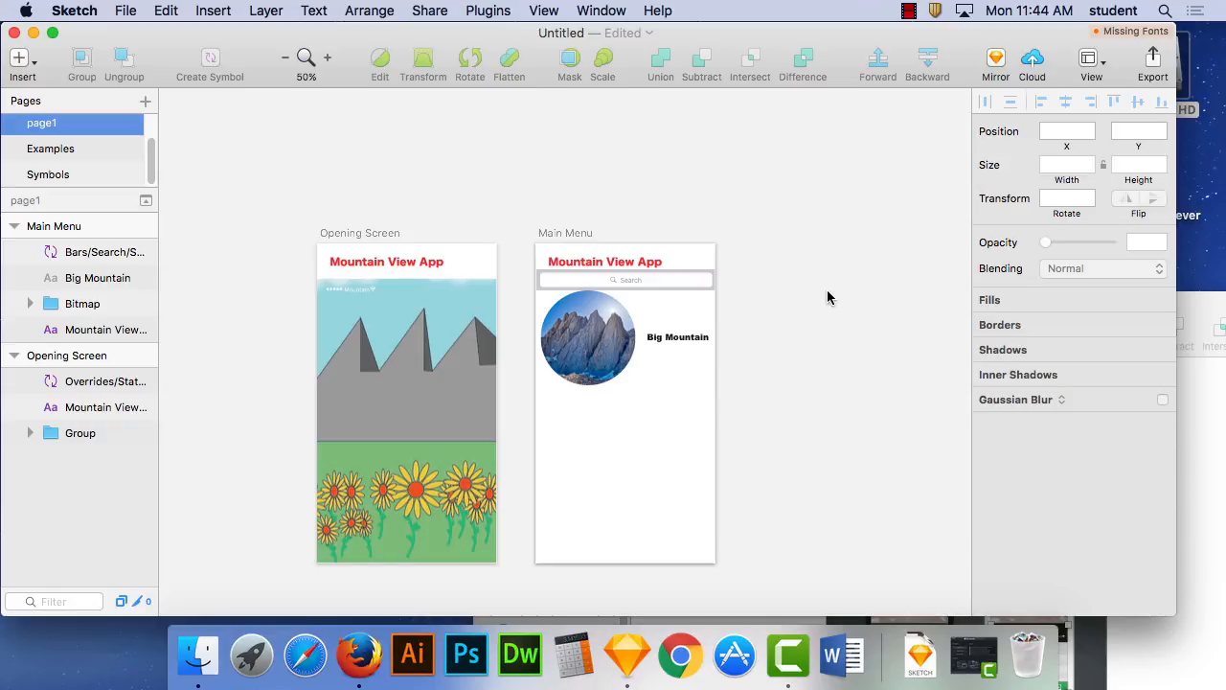
# - Insert the Keyboard + Suggestions symbol across the bottom of the Main Menu artboard
pyautogui.click(226, 9)
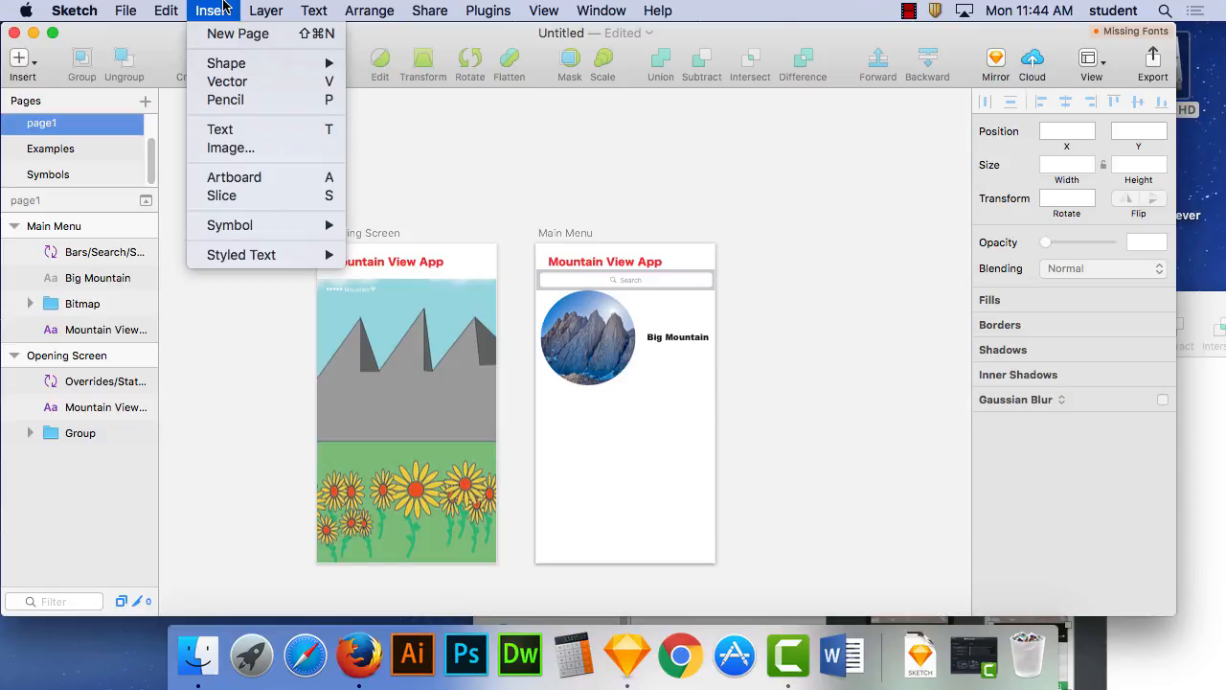
pyautogui.moveTo(450, 310)
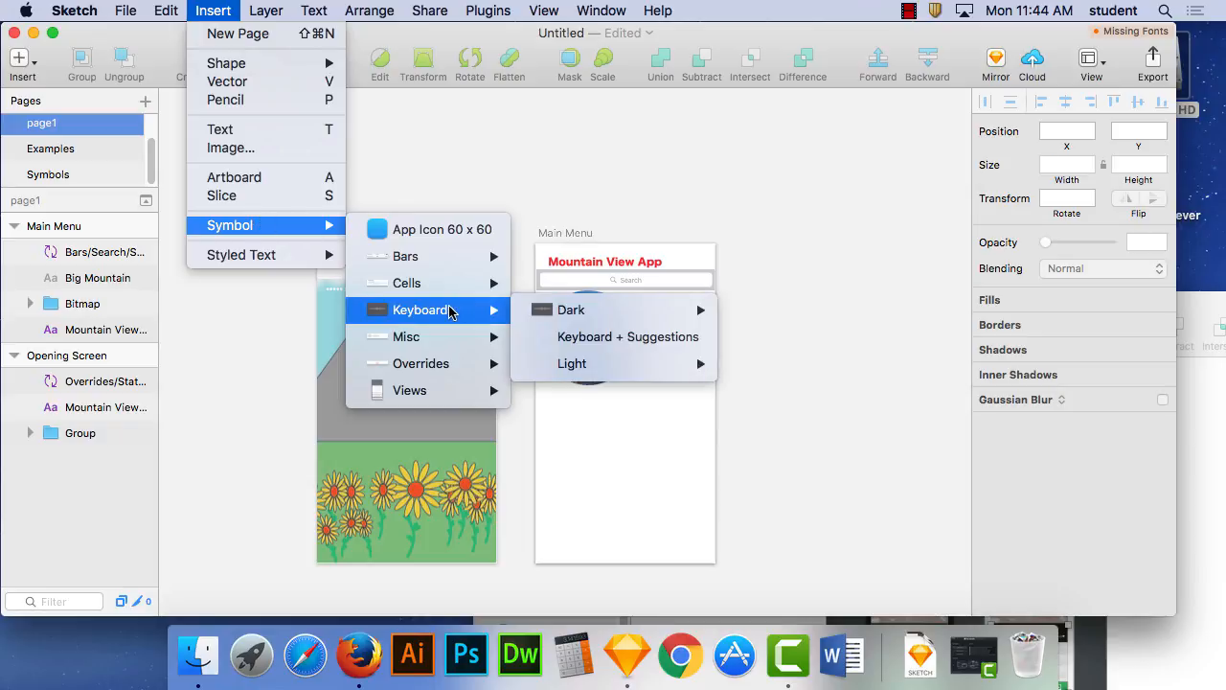
pyautogui.moveTo(589, 323)
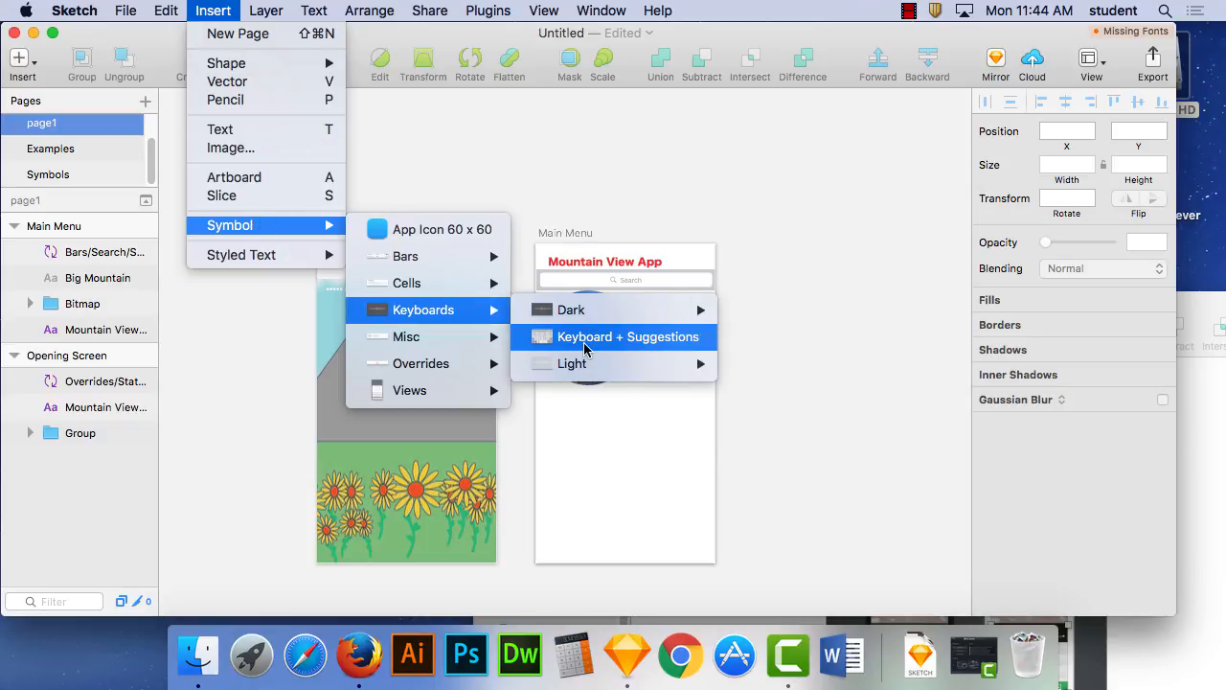
pyautogui.click(585, 337)
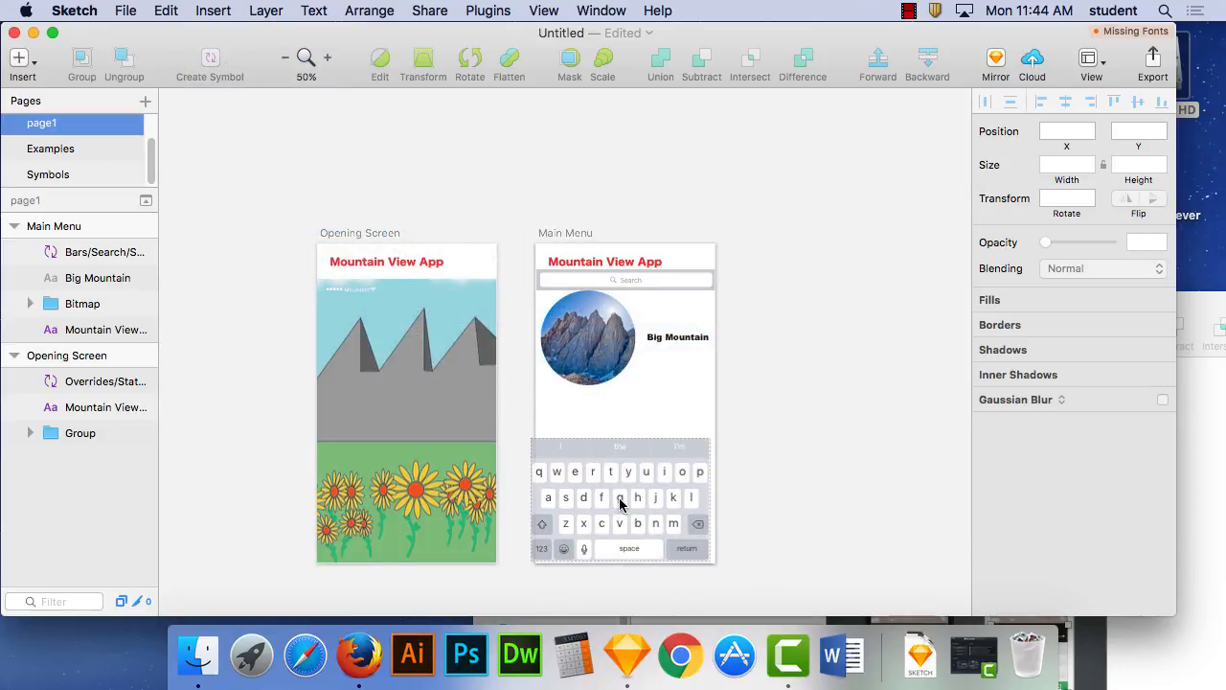
pyautogui.click(625, 506)
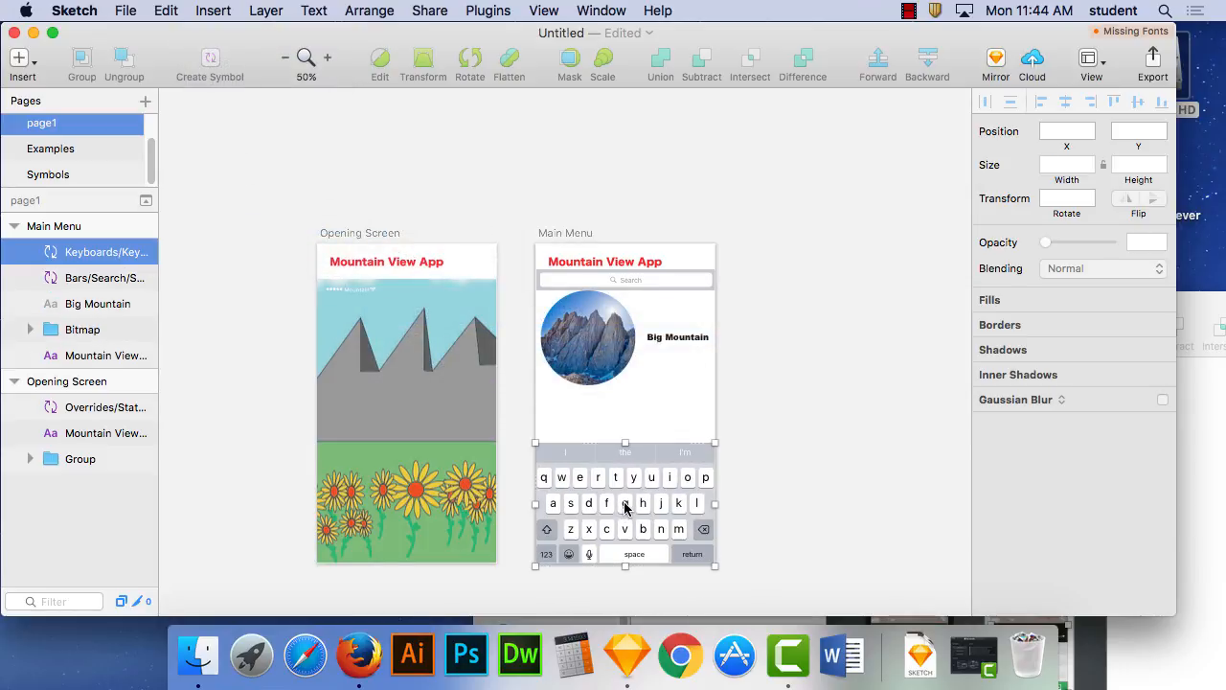
pyautogui.click(825, 348)
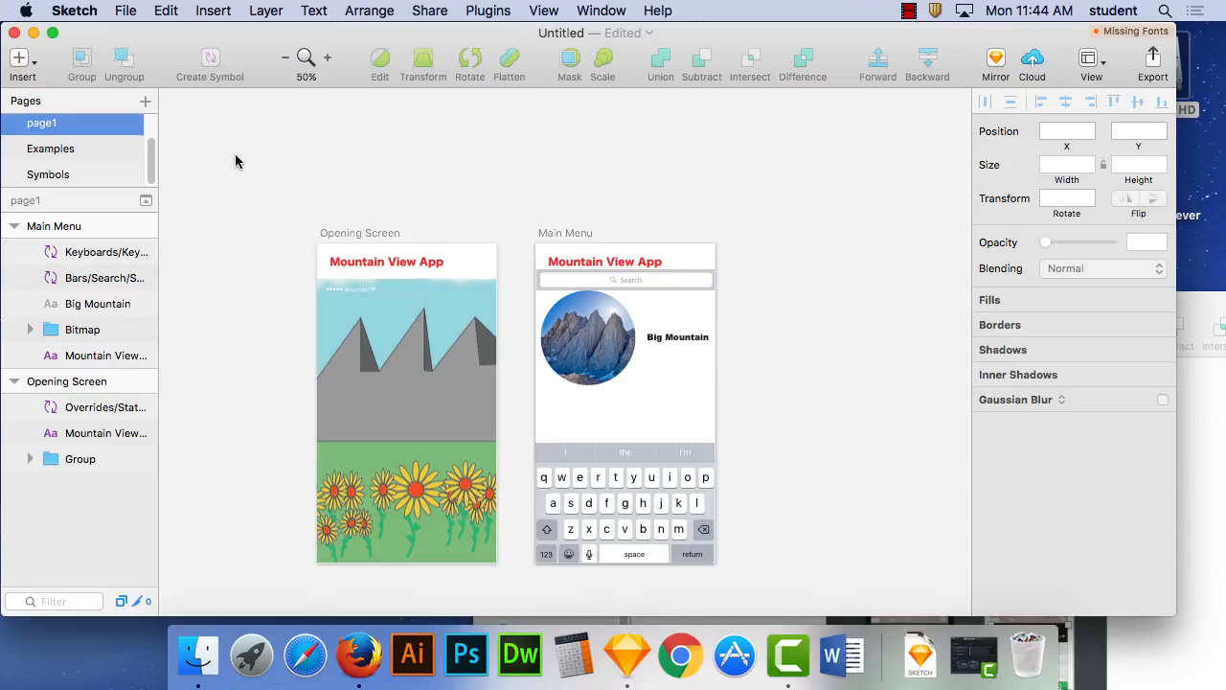
# - Draw a rectangle about 375 × 321 at X 0, Y 93 on the Main Menu artboard, between the search bar and the keyboard
pyautogui.click(207, 8)
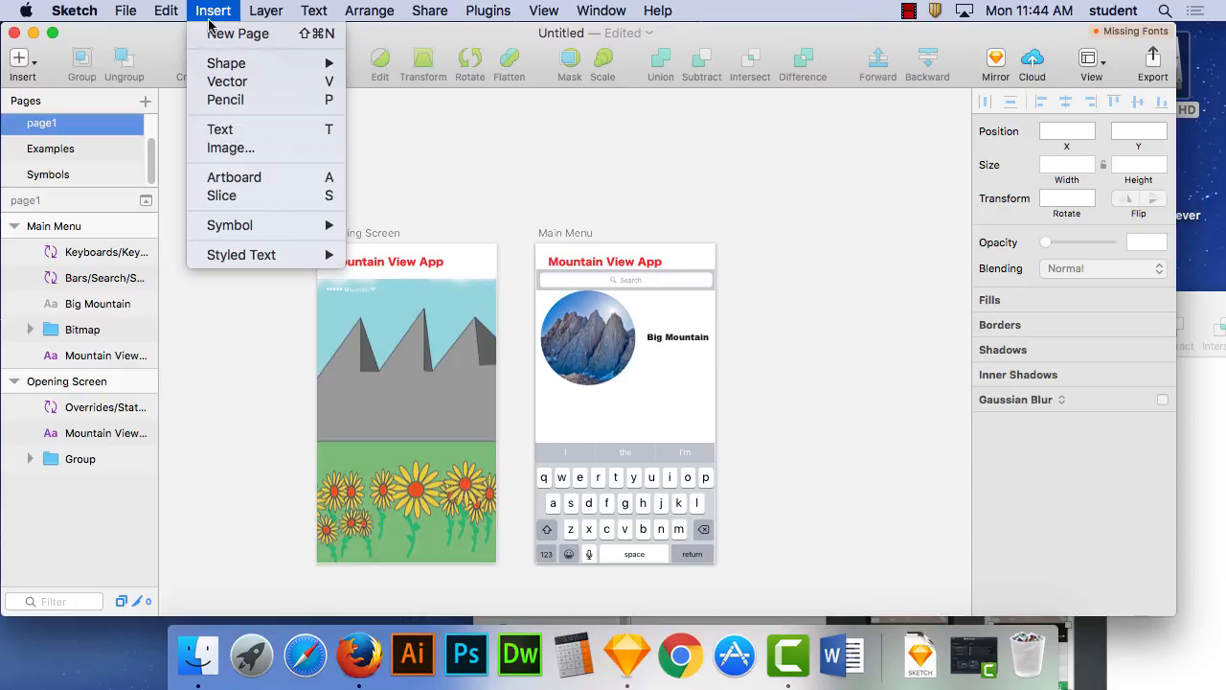
pyautogui.moveTo(227, 66)
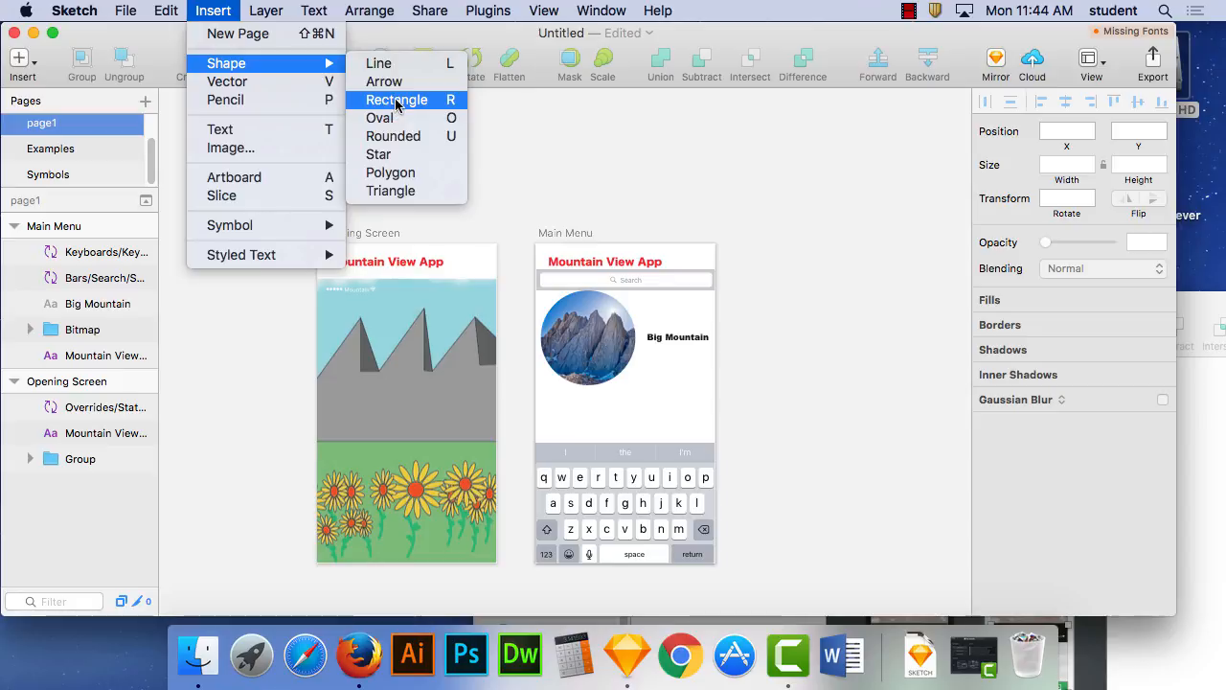
pyautogui.click(398, 101)
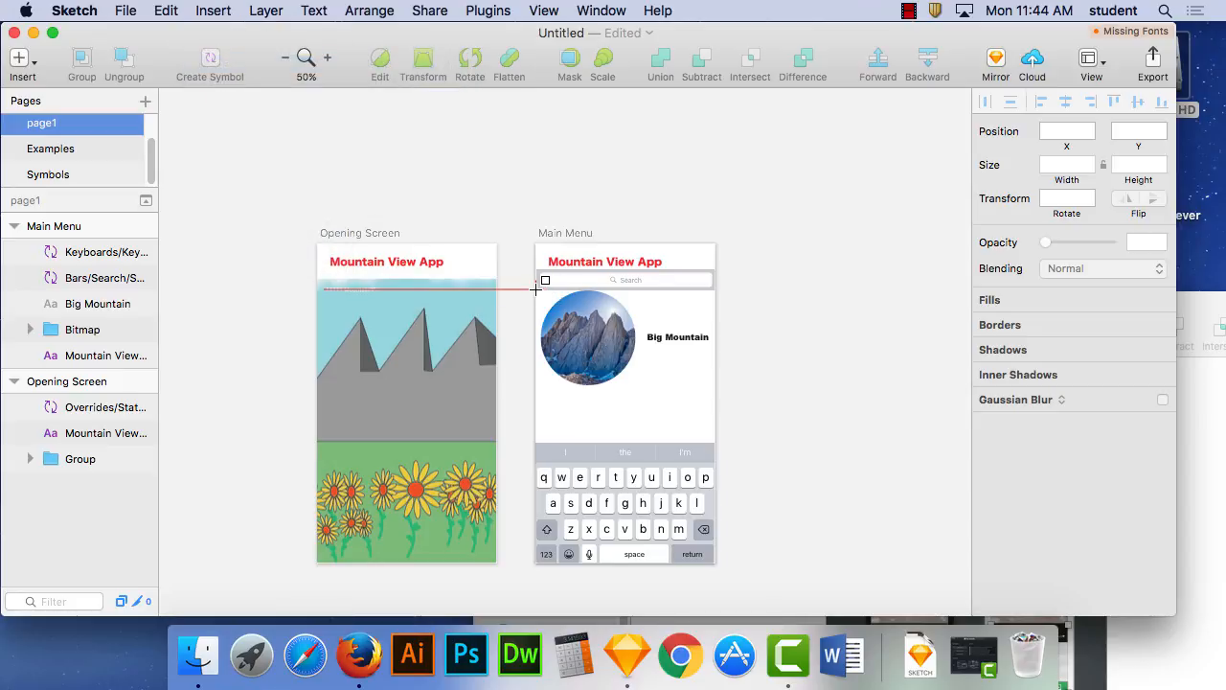
pyautogui.moveTo(535, 287); pyautogui.dragTo(714, 442)
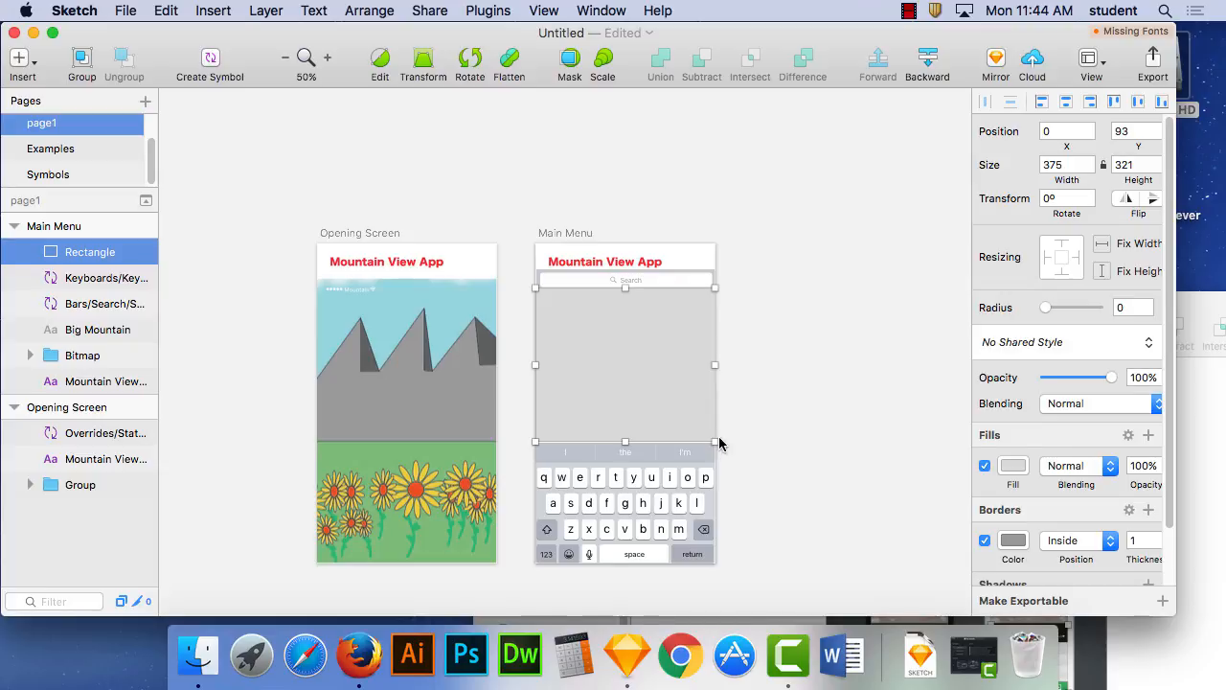
# - Send the new rectangle behind all the other Main Menu layers
pyautogui.click(360, 11)
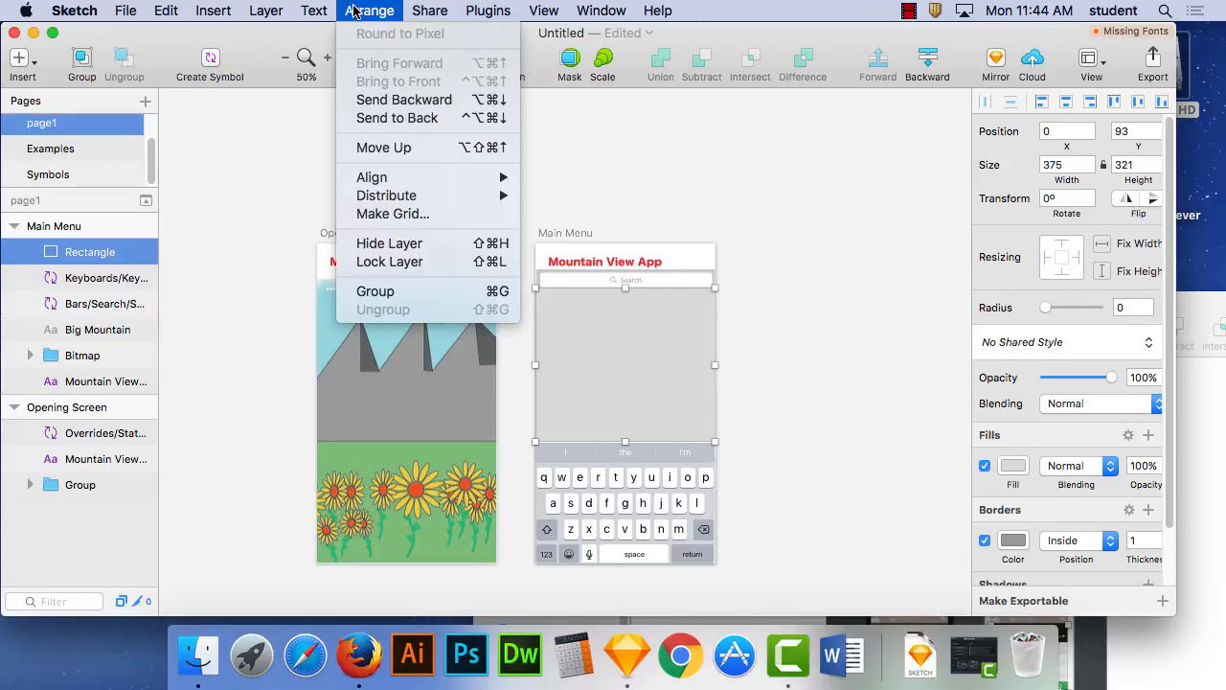
pyautogui.click(399, 118)
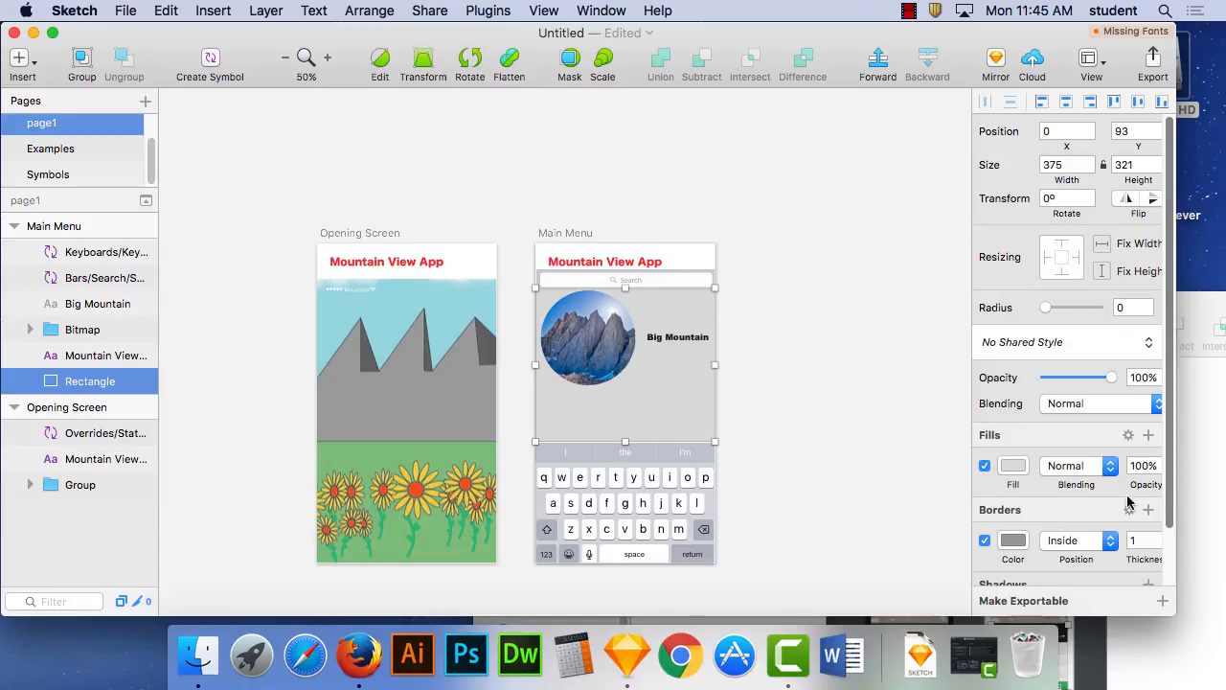
# - Change the background rectangle's fill from solid to a linear gradient
pyautogui.click(1069, 469)
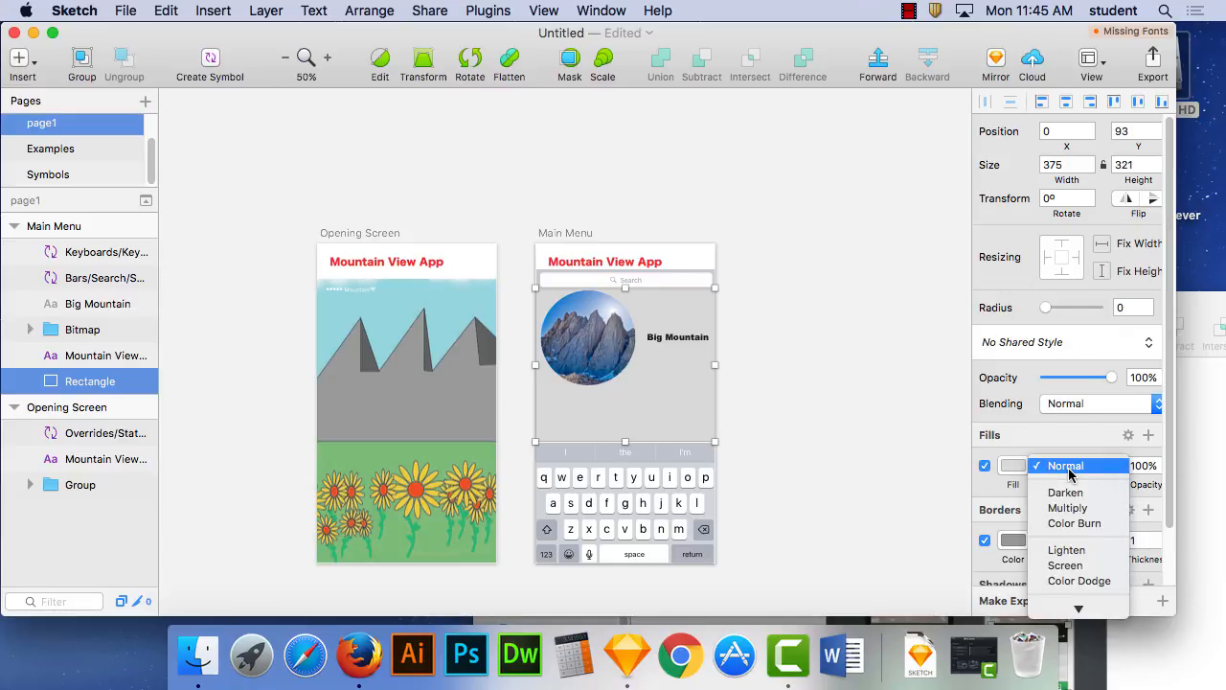
pyautogui.click(1007, 465)
pyautogui.moveTo(1174, 613)
pyautogui.mouseDown()
pyautogui.moveTo(1027, 600)
pyautogui.moveTo(1121, 606)
pyautogui.mouseUp()
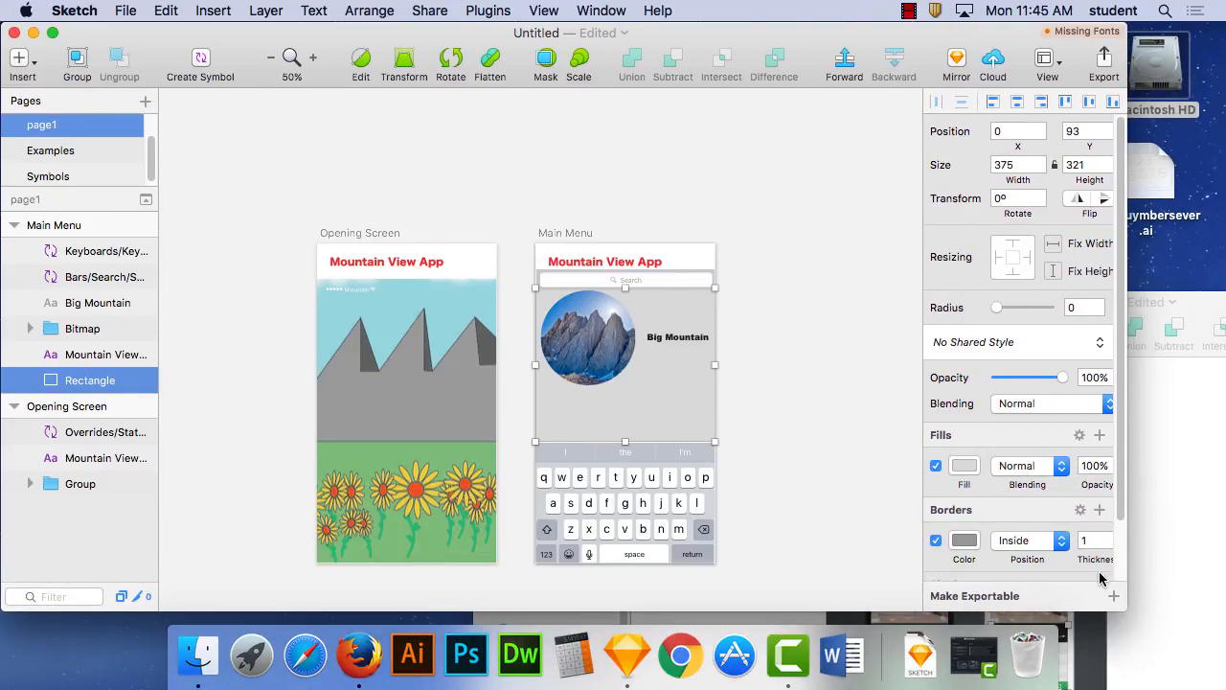
pyautogui.click(971, 466)
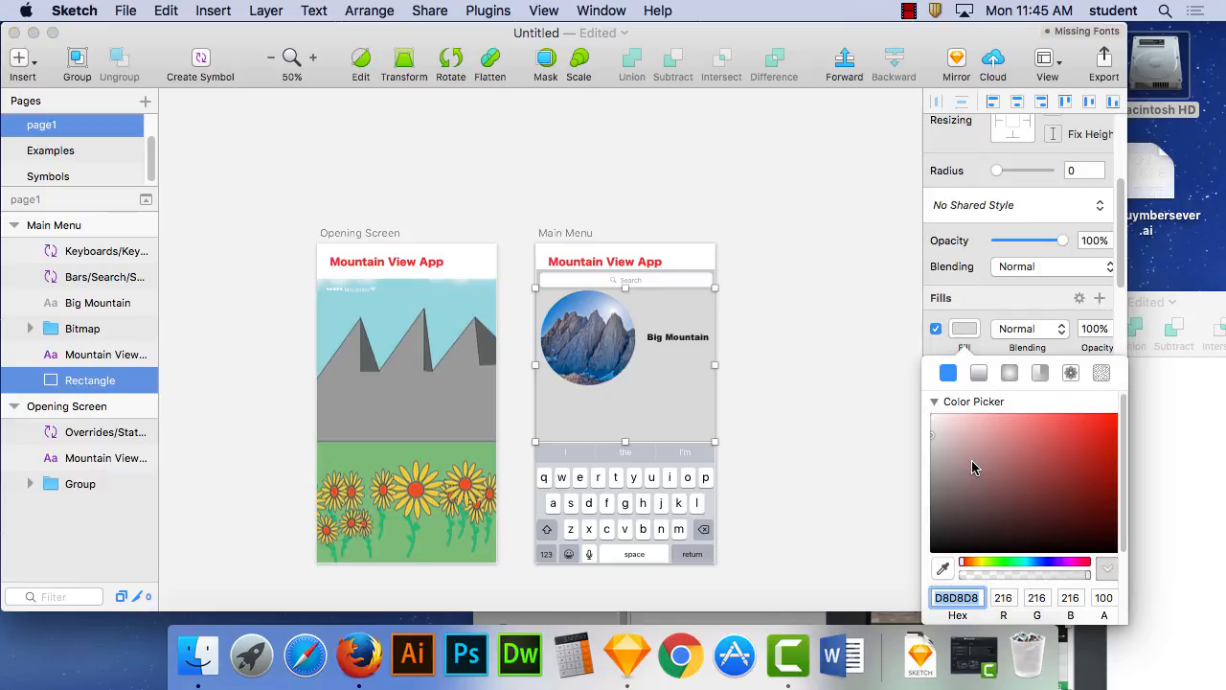
pyautogui.click(980, 373)
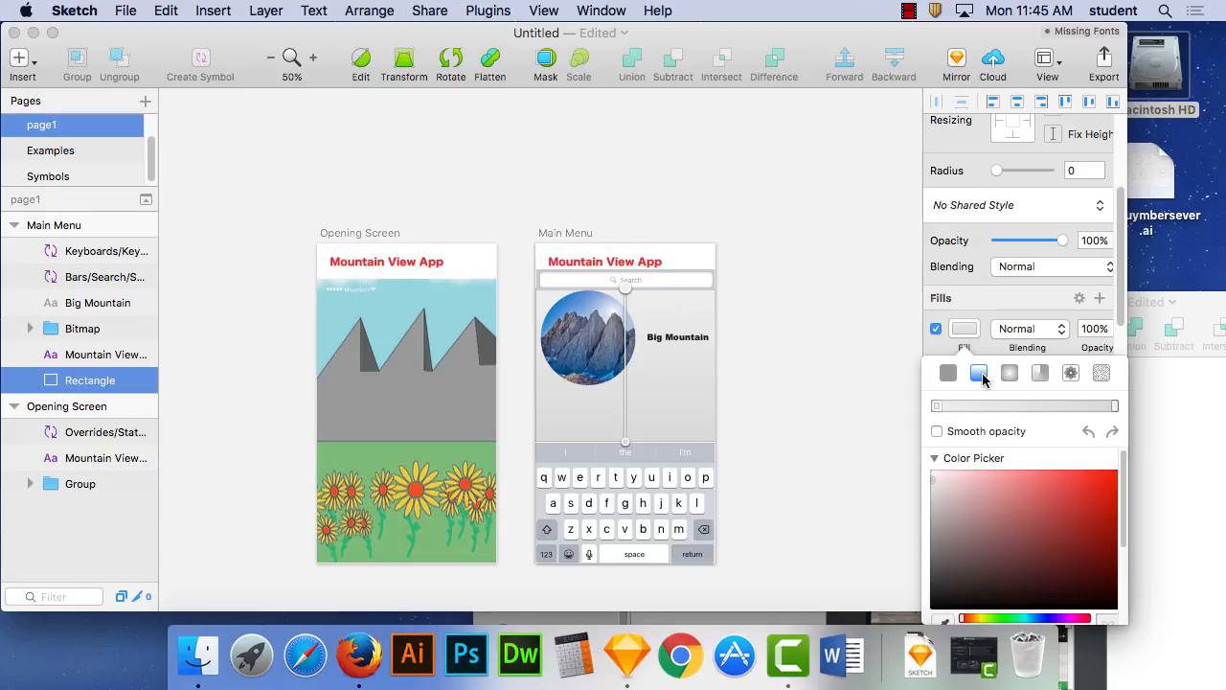
# - Try a bright sky blue for the upper stop of the rectangle's gradient
pyautogui.moveTo(1022, 510); pyautogui.dragTo(1003, 474)
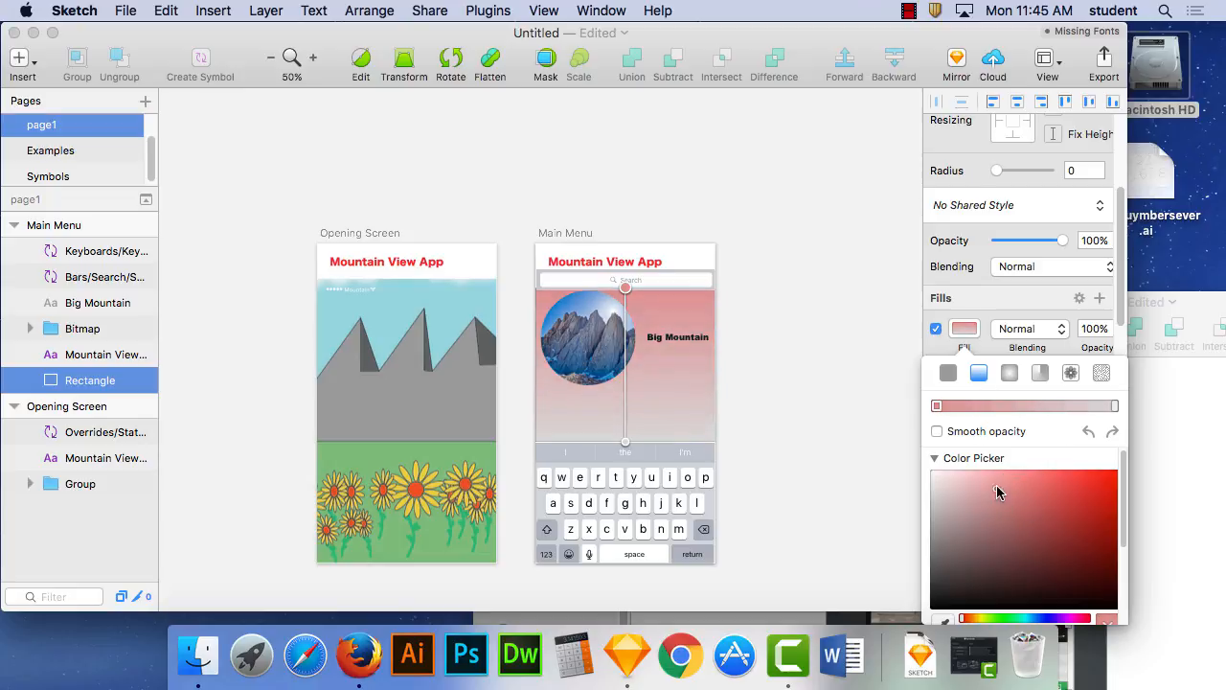
pyautogui.moveTo(1042, 621); pyautogui.dragTo(1031, 621)
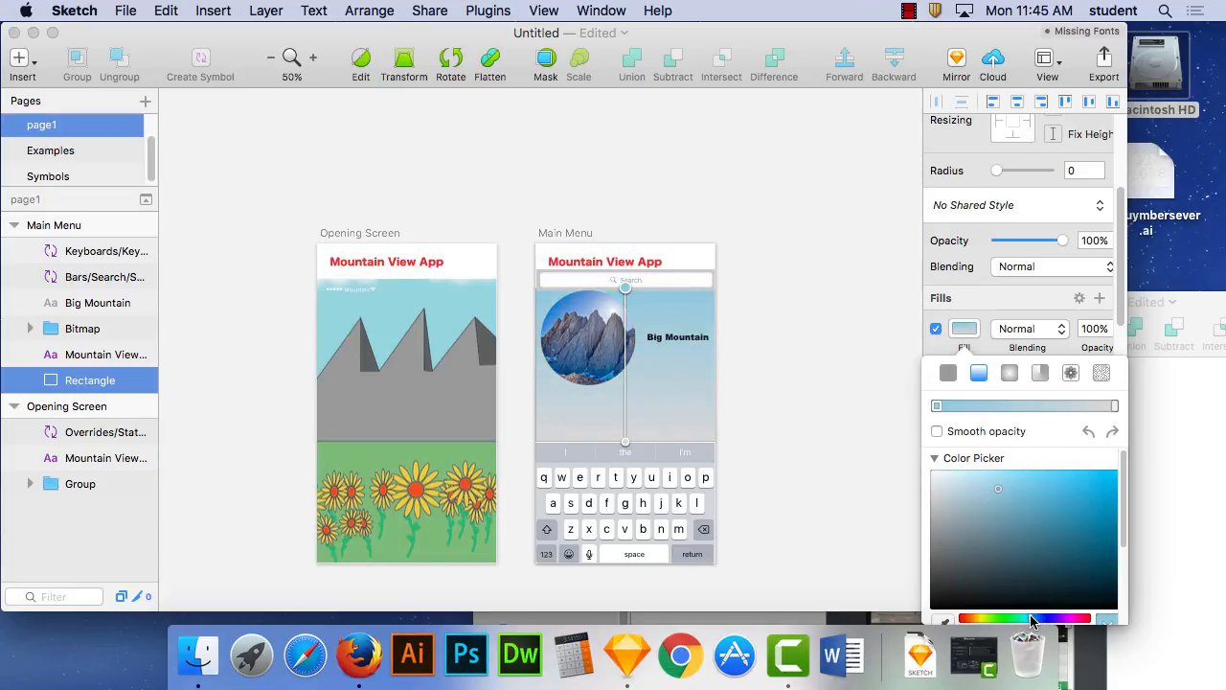
pyautogui.moveTo(1046, 484); pyautogui.dragTo(1048, 476)
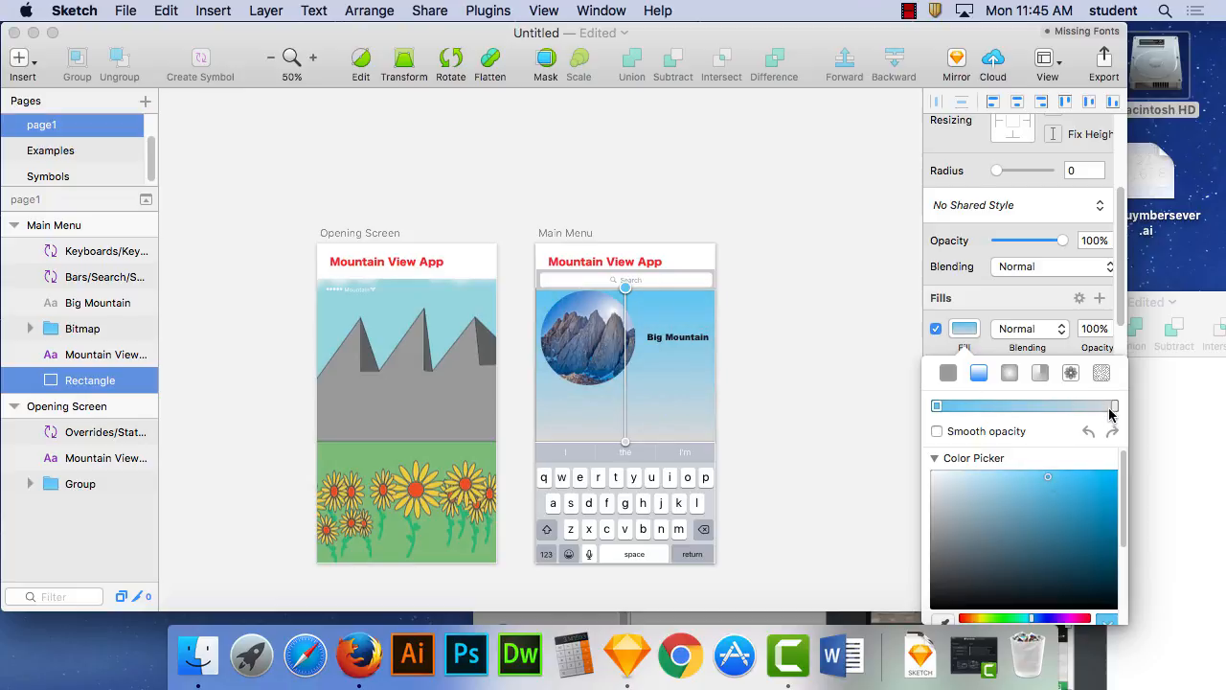
# - Try shifting the gradient's stops, and put them back at its two ends with blue uppermost
pyautogui.moveTo(1116, 406); pyautogui.dragTo(1025, 406)
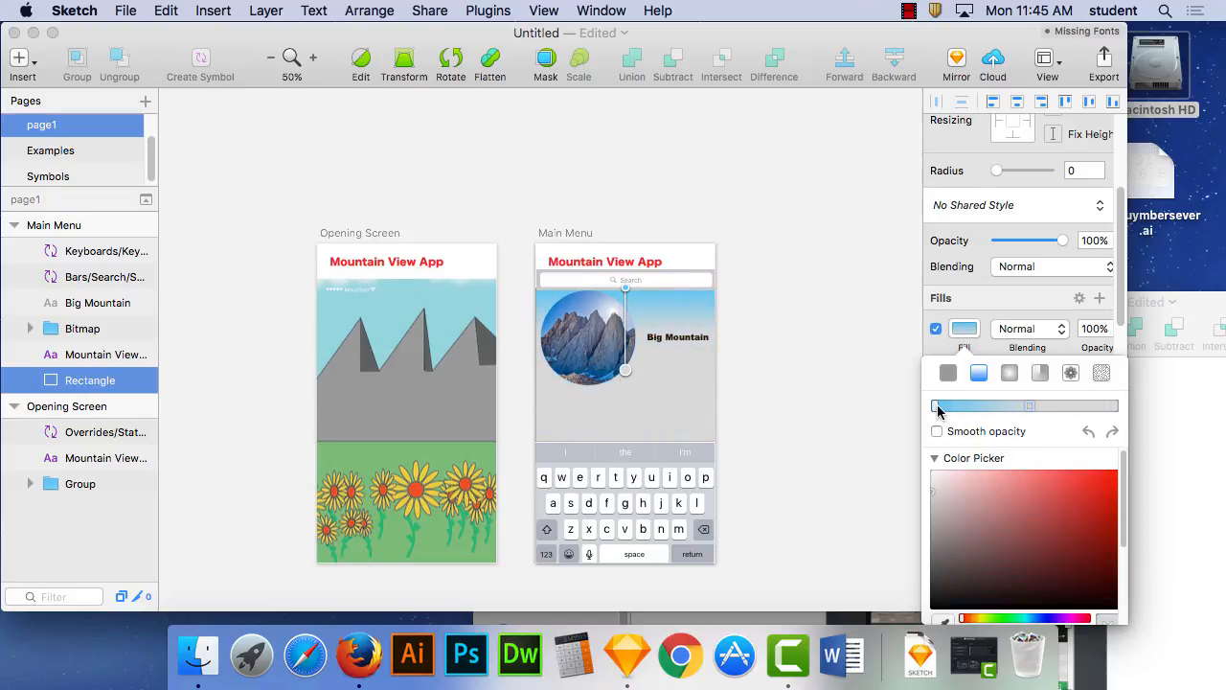
pyautogui.moveTo(935, 406)
pyautogui.mouseDown()
pyautogui.moveTo(1095, 406)
pyautogui.moveTo(917, 415)
pyautogui.mouseUp()
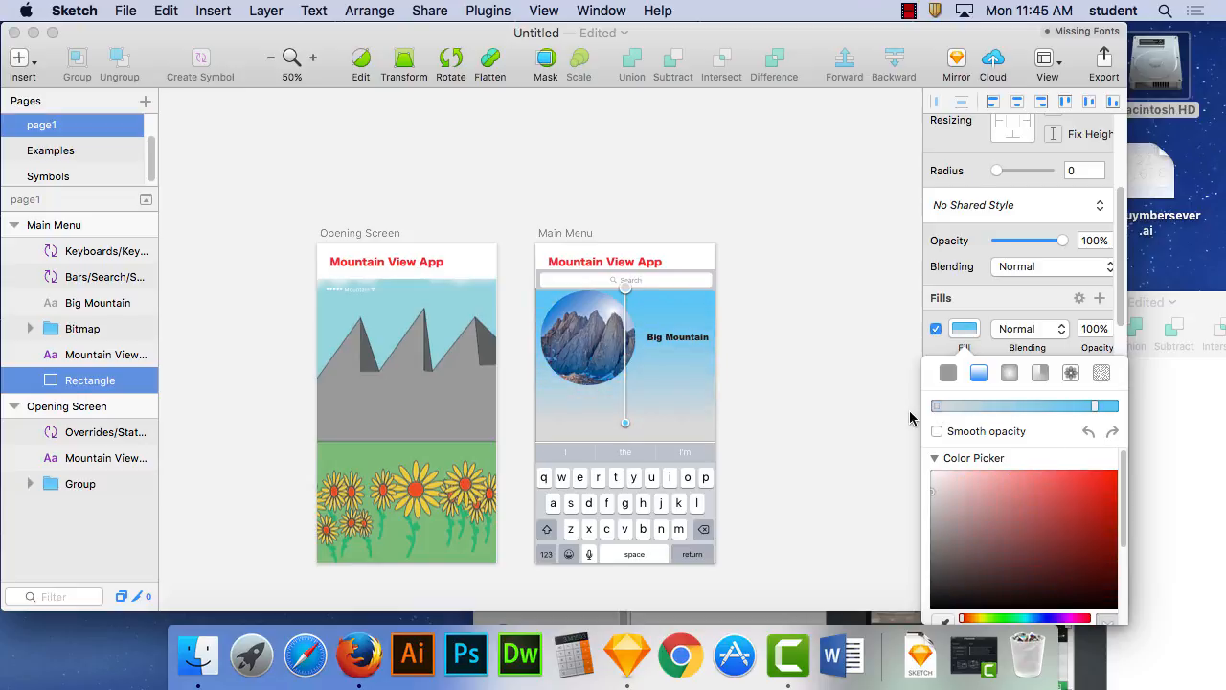
pyautogui.moveTo(1097, 408)
pyautogui.mouseDown()
pyautogui.moveTo(1138, 409)
pyautogui.moveTo(948, 412)
pyautogui.moveTo(1115, 409)
pyautogui.mouseUp()
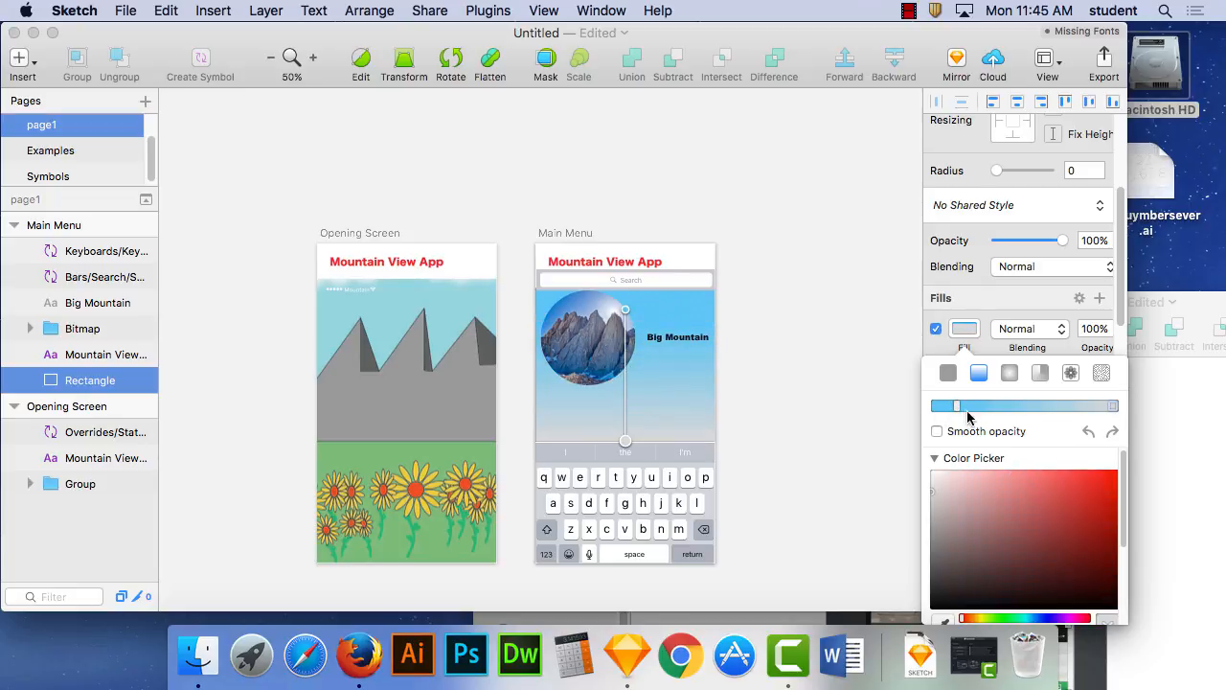
pyautogui.moveTo(956, 406); pyautogui.dragTo(937, 410)
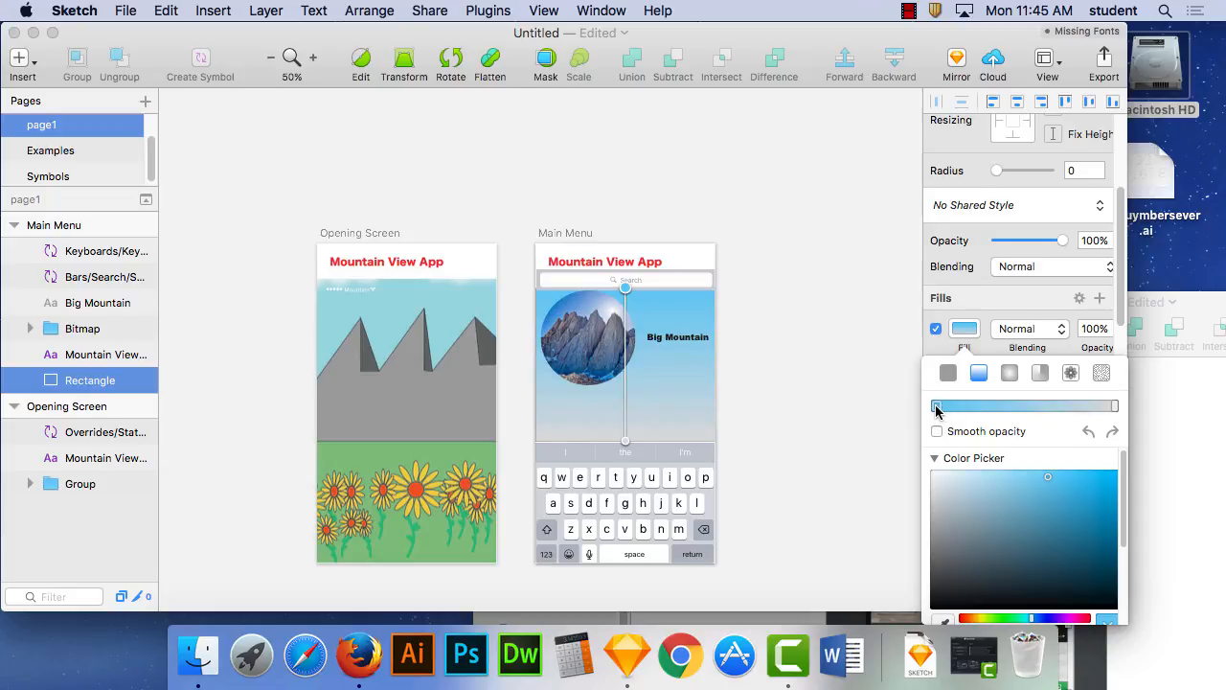
# - Set the gradient's upper stop to near-white and its lower stop to a muted light teal
pyautogui.click(931, 476)
pyautogui.click(1117, 406)
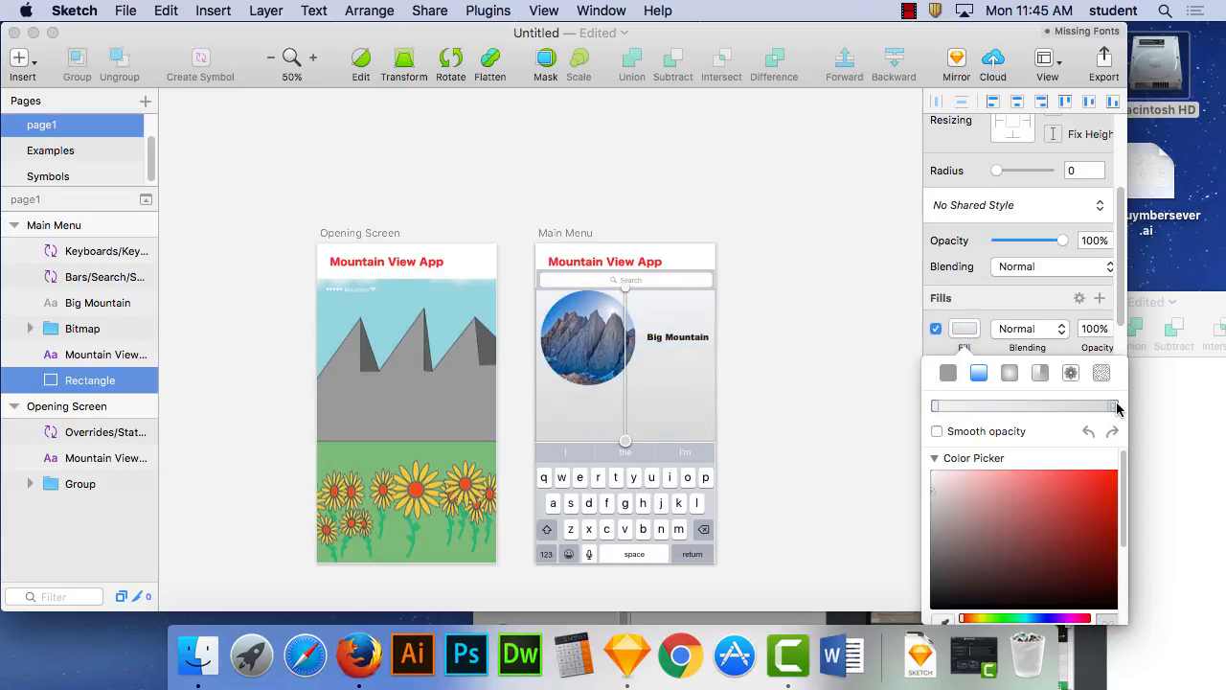
pyautogui.click(1026, 619)
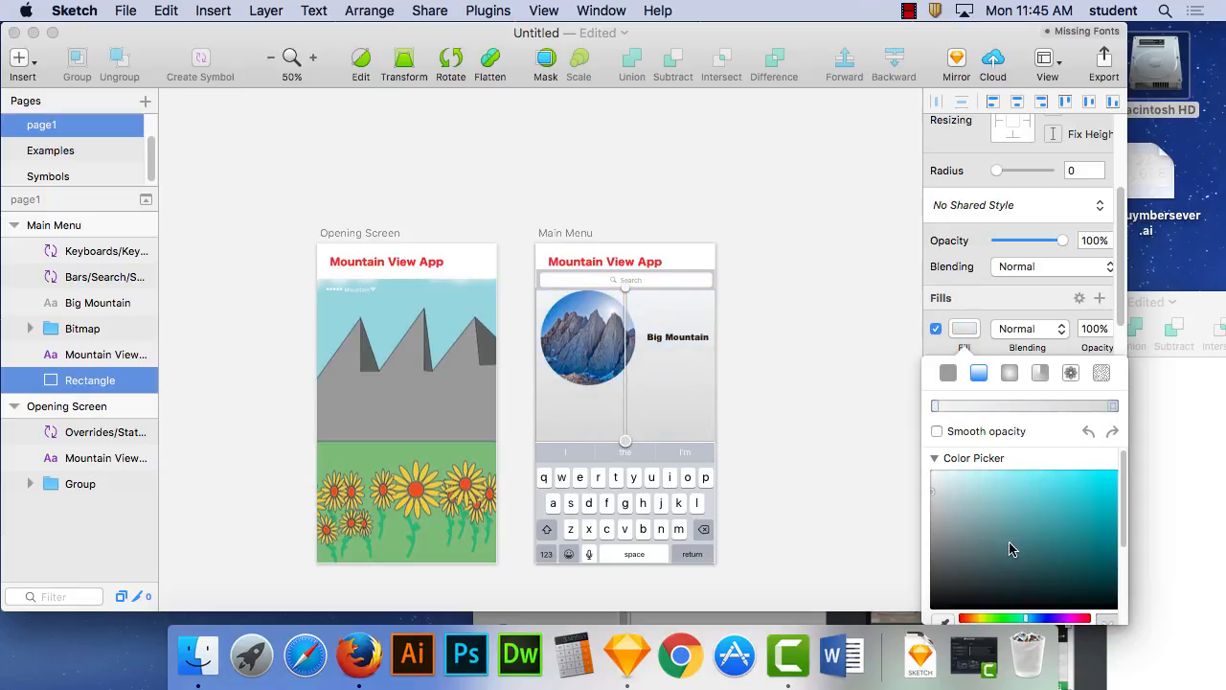
pyautogui.click(985, 498)
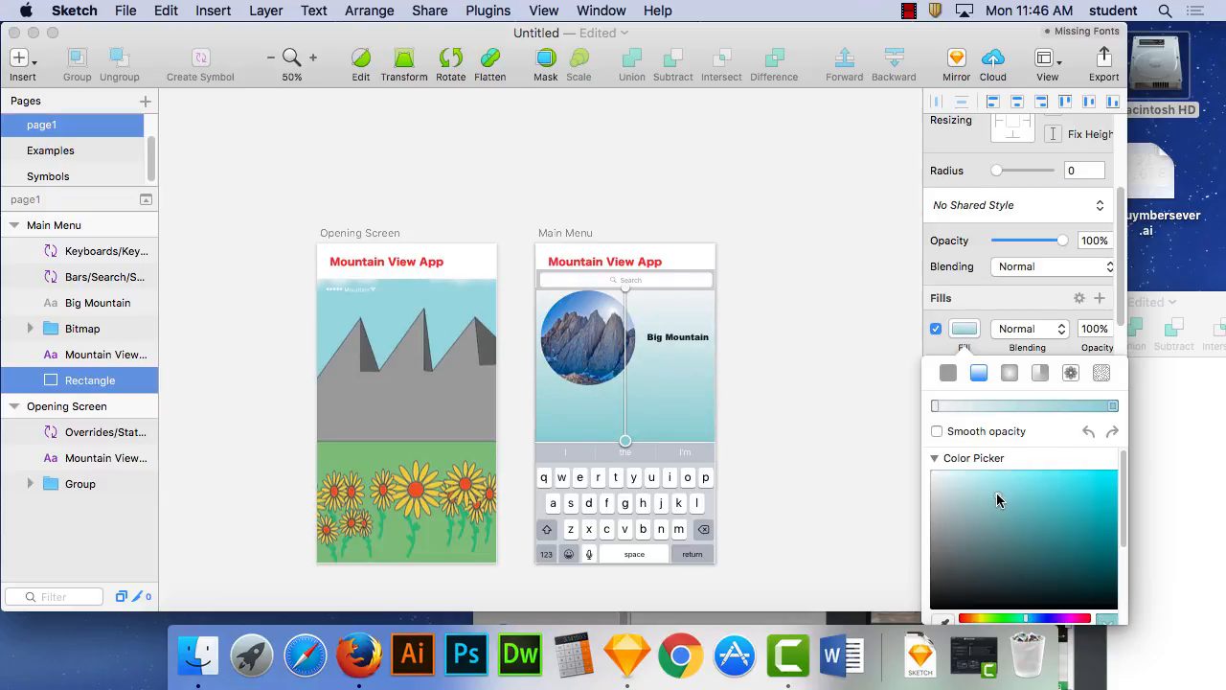
pyautogui.click(844, 393)
# - Examine the Main Menu artboard's gradient background and circular mountain picture, both close up and as a whole
pyautogui.press('super+plus')
pyautogui.press('super+plus')
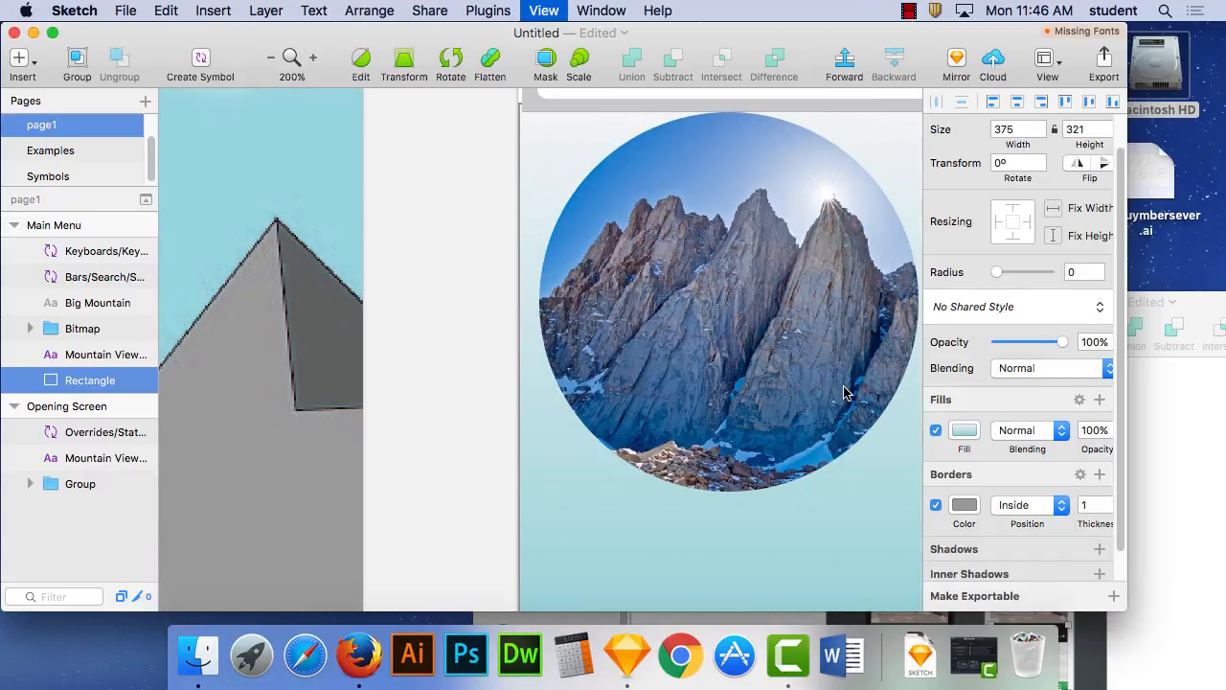
pyautogui.press('super+minus')
pyautogui.hscroll(5, 811, 405)
pyautogui.scroll(-4, 810, 405)
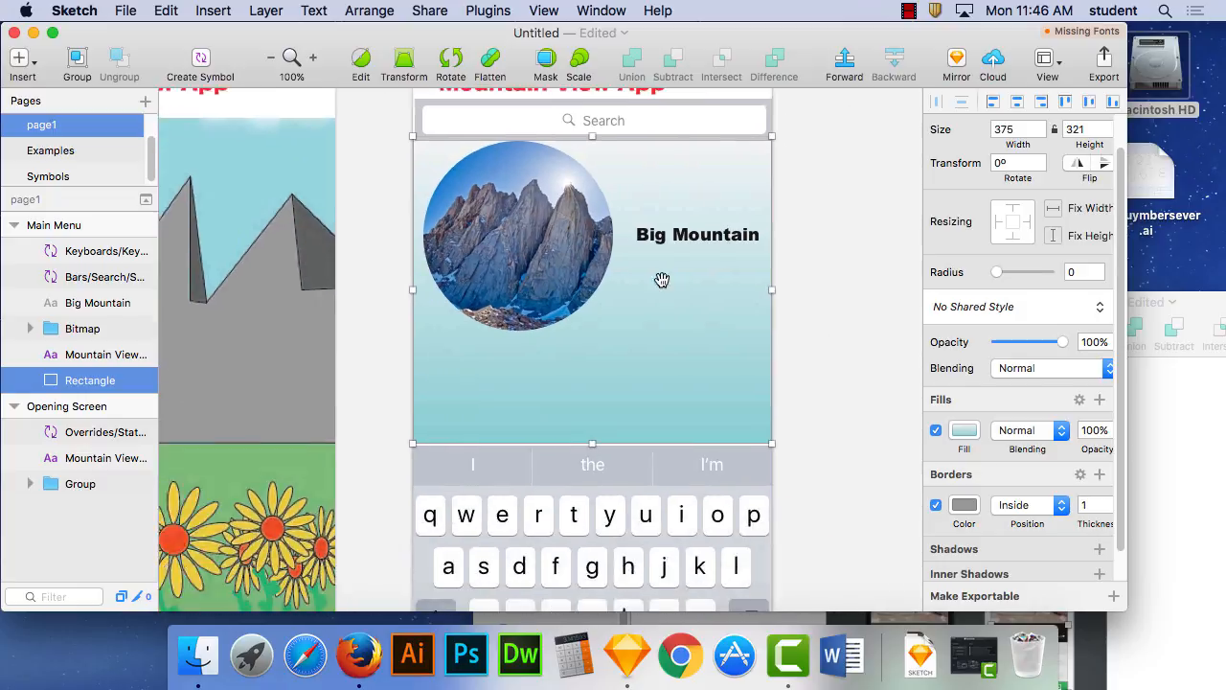
pyautogui.press('super+minus')
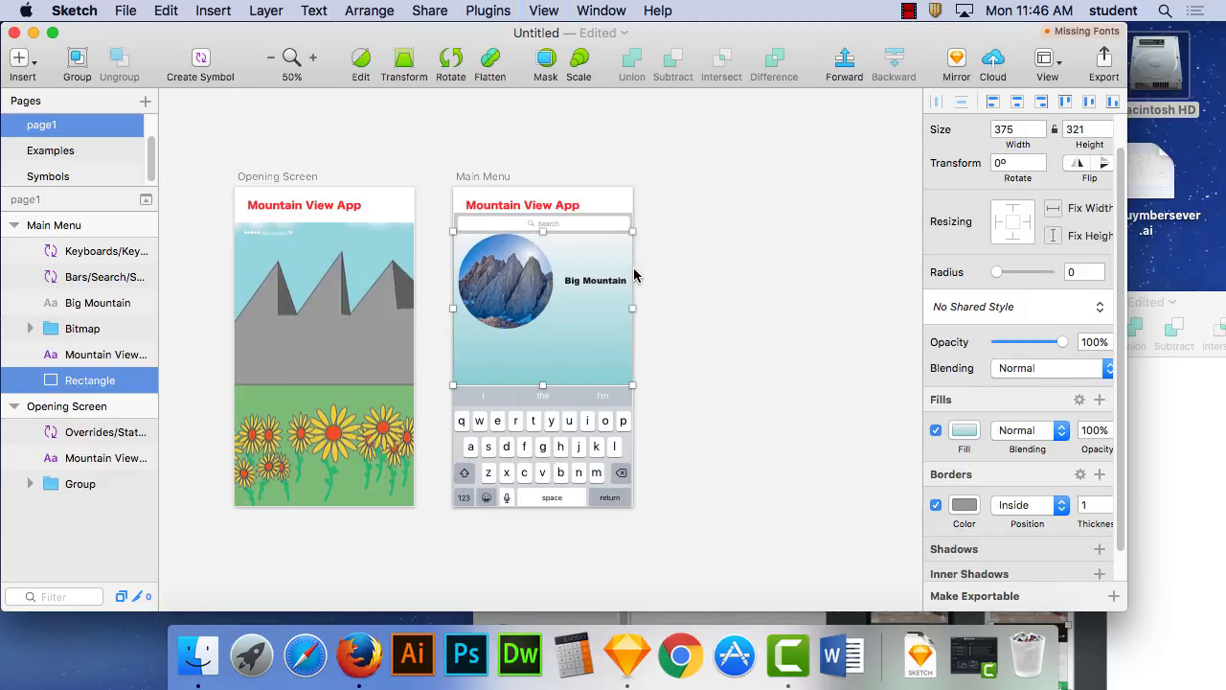
pyautogui.press('super+plus')
pyautogui.press('super+minus')
pyautogui.click(509, 283)
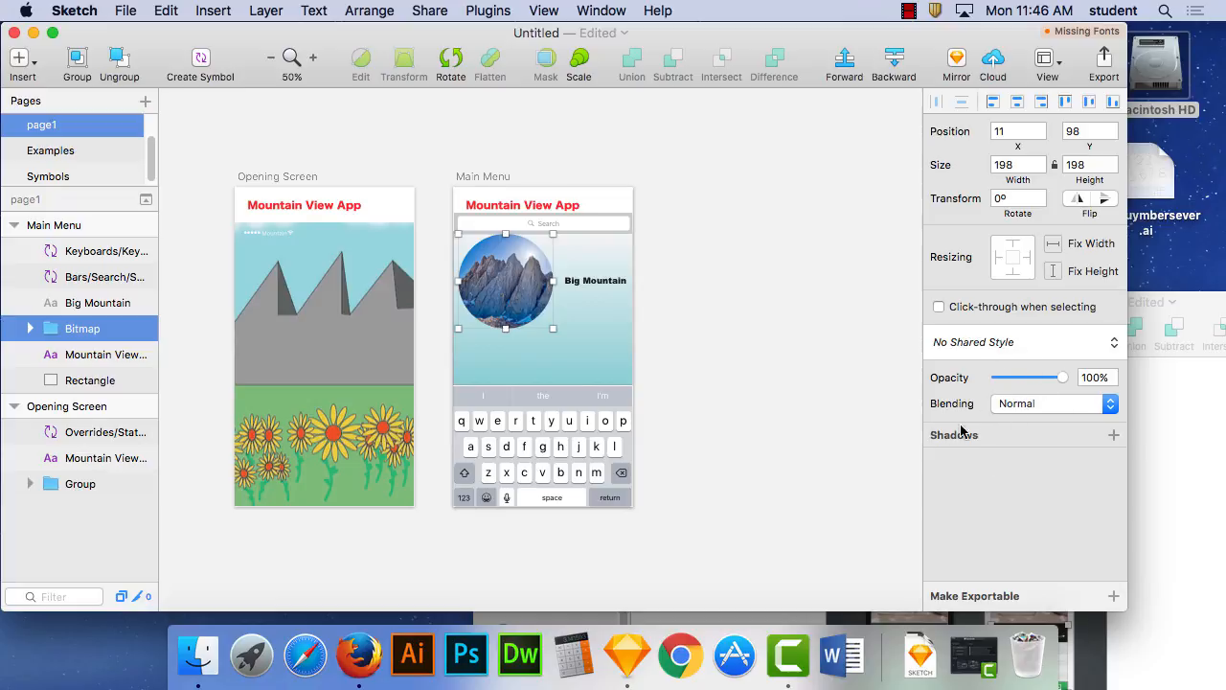
pyautogui.click(795, 363)
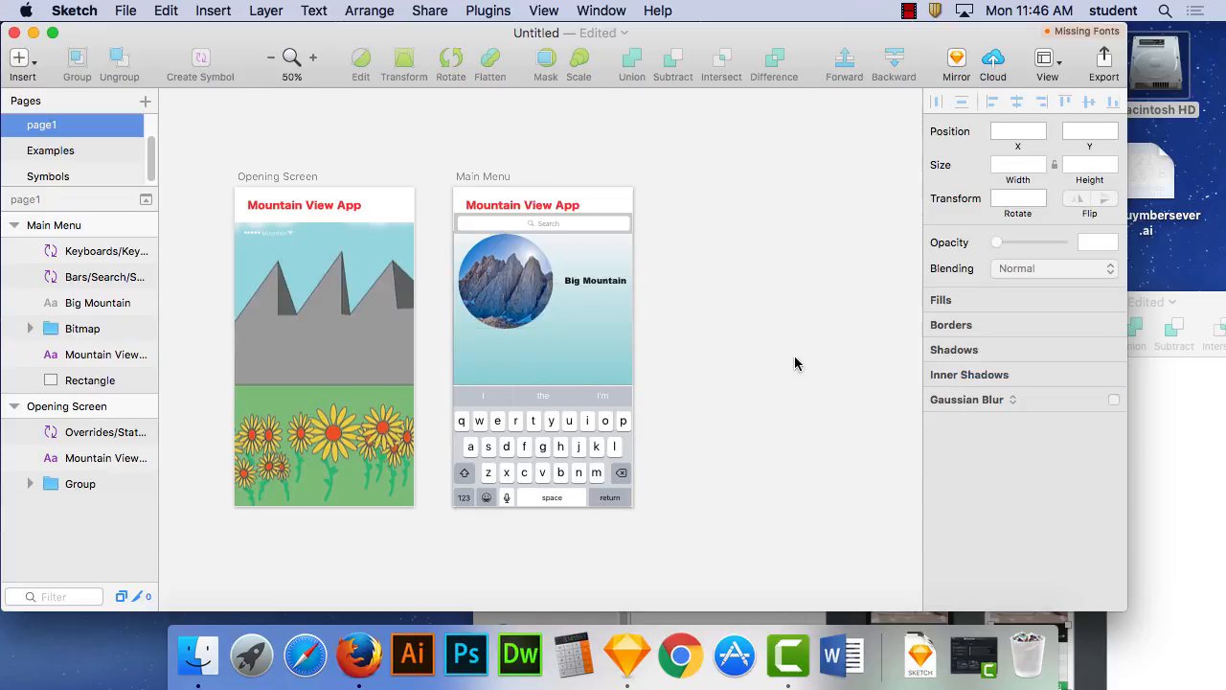